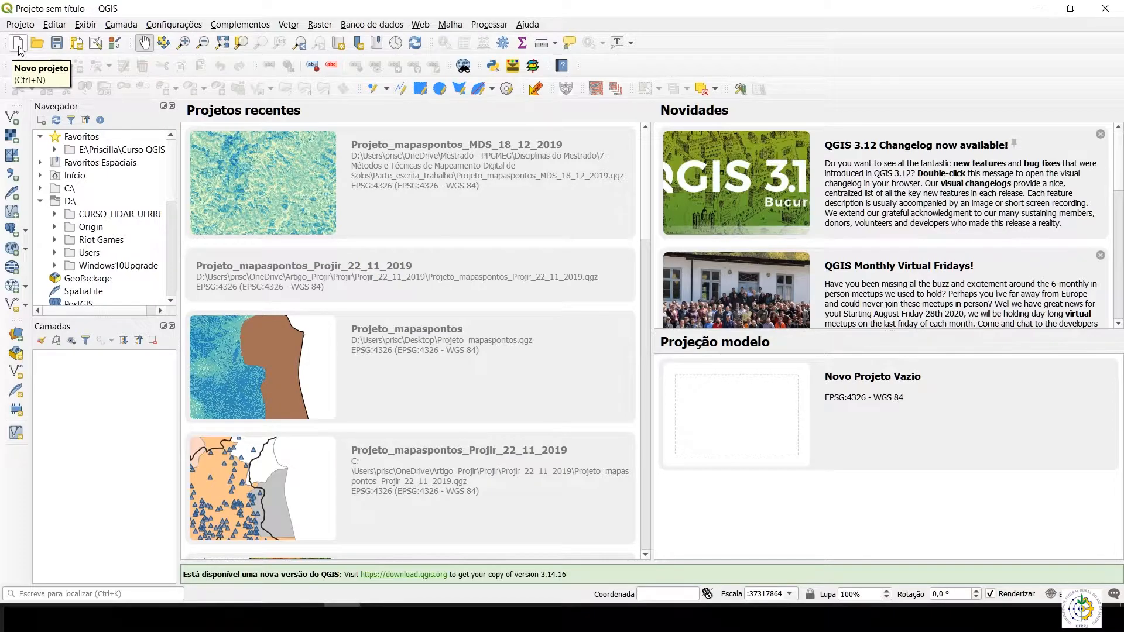
Step: Create a new empty project and display the processing toolbox
{"action": "left_click", "coordinate": [18, 45]}
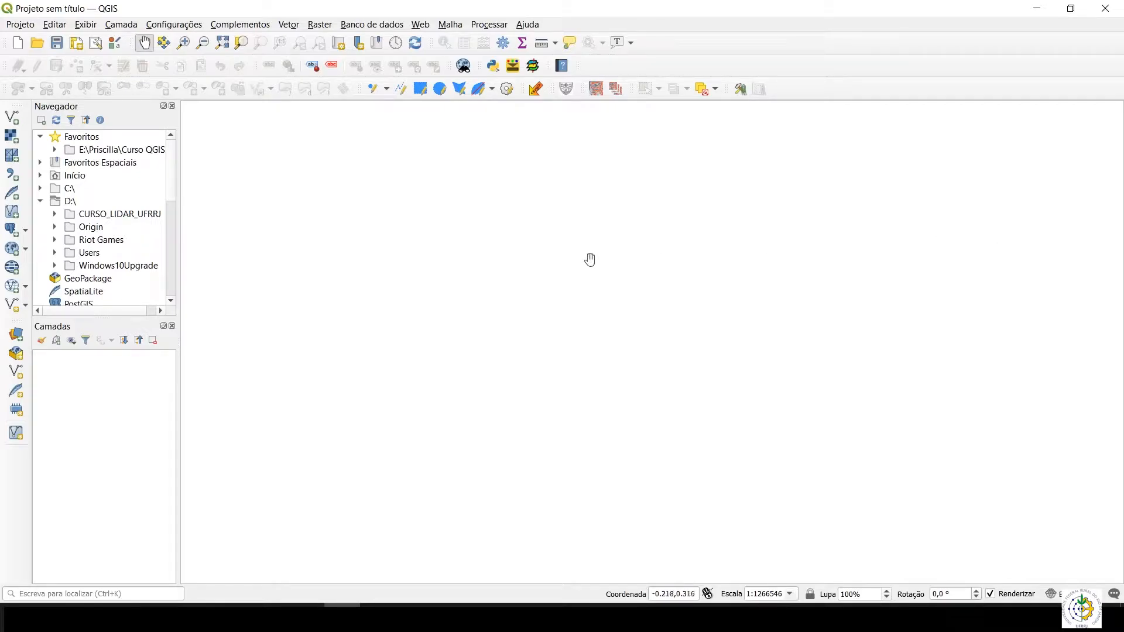
{"action": "left_click", "coordinate": [496, 25]}
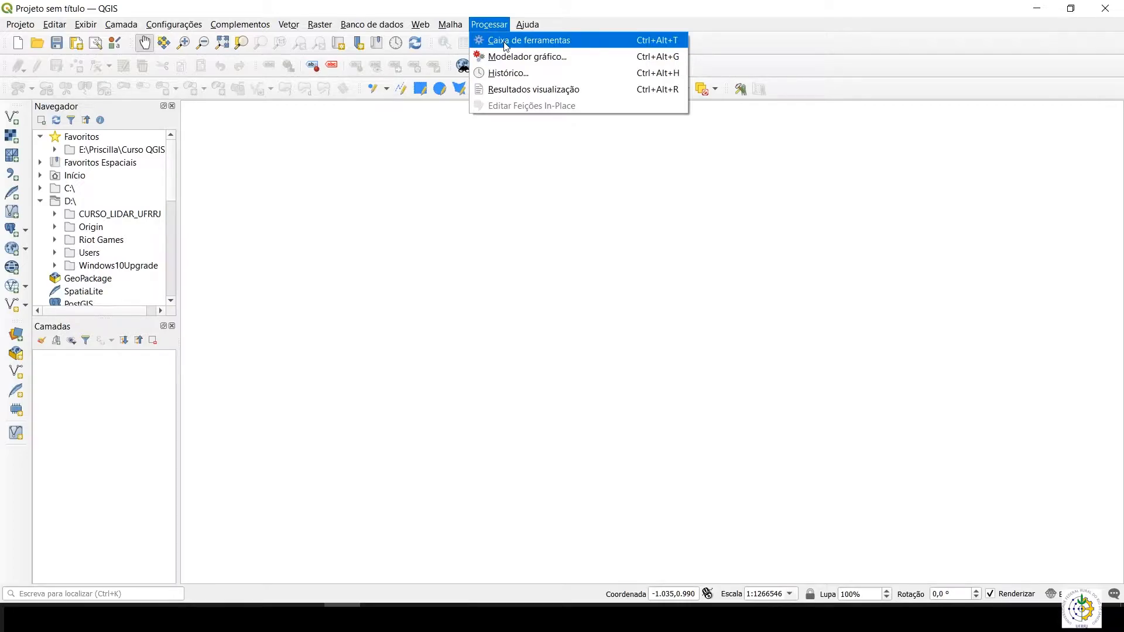
{"action": "left_click", "coordinate": [506, 42]}
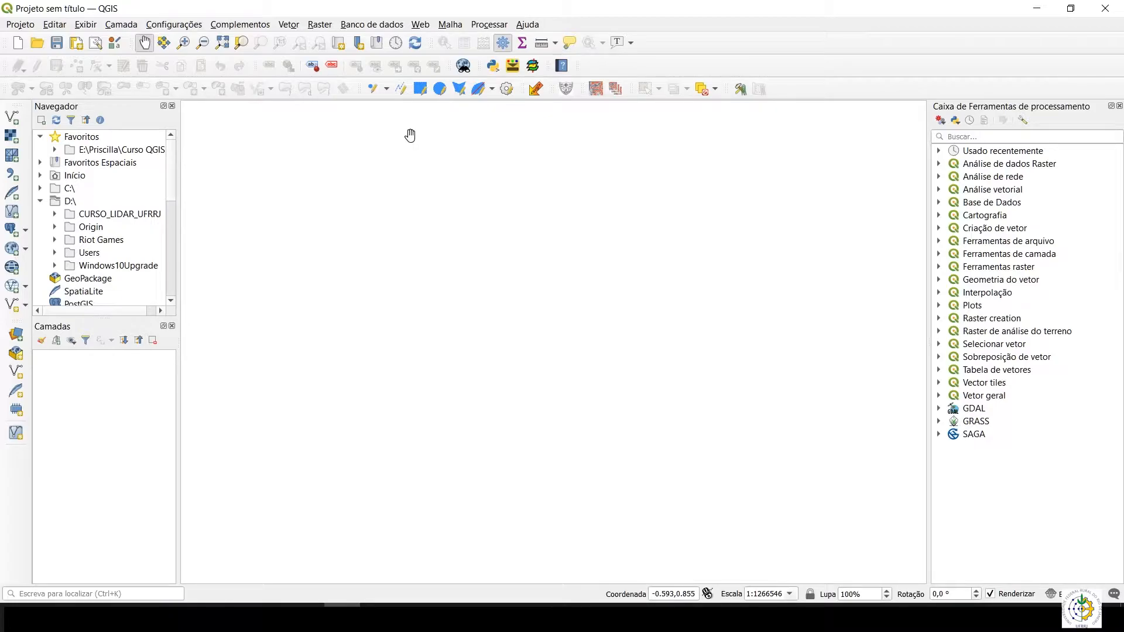
Step: Search for "processing" among all plugins in the plugin manager, and clear the search
{"action": "left_click", "coordinate": [254, 26]}
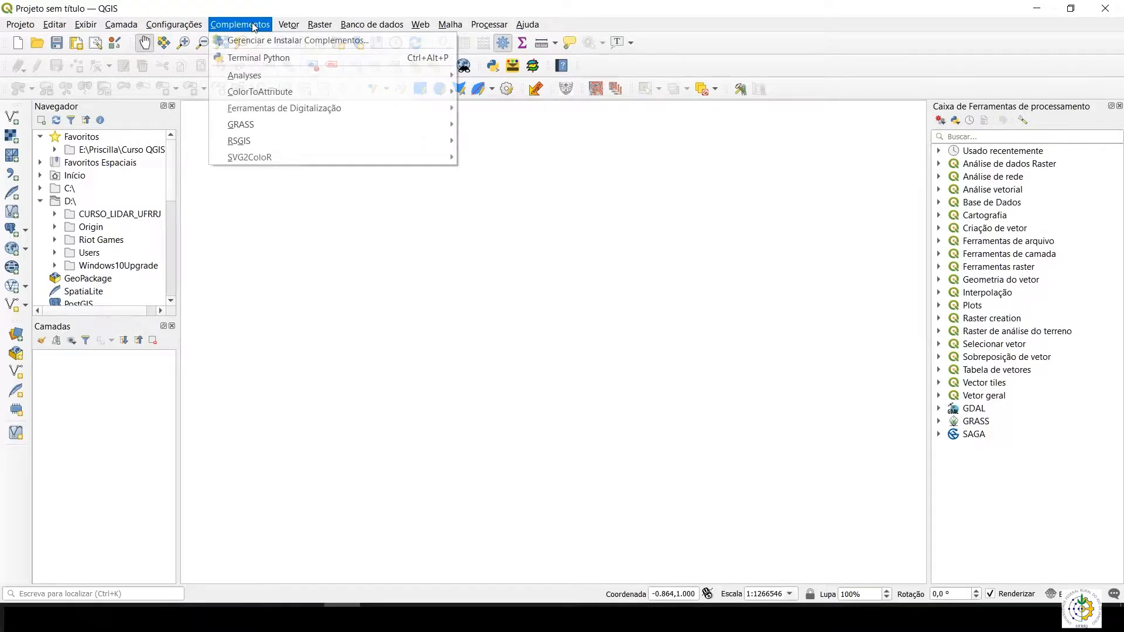
{"action": "left_click", "coordinate": [265, 41]}
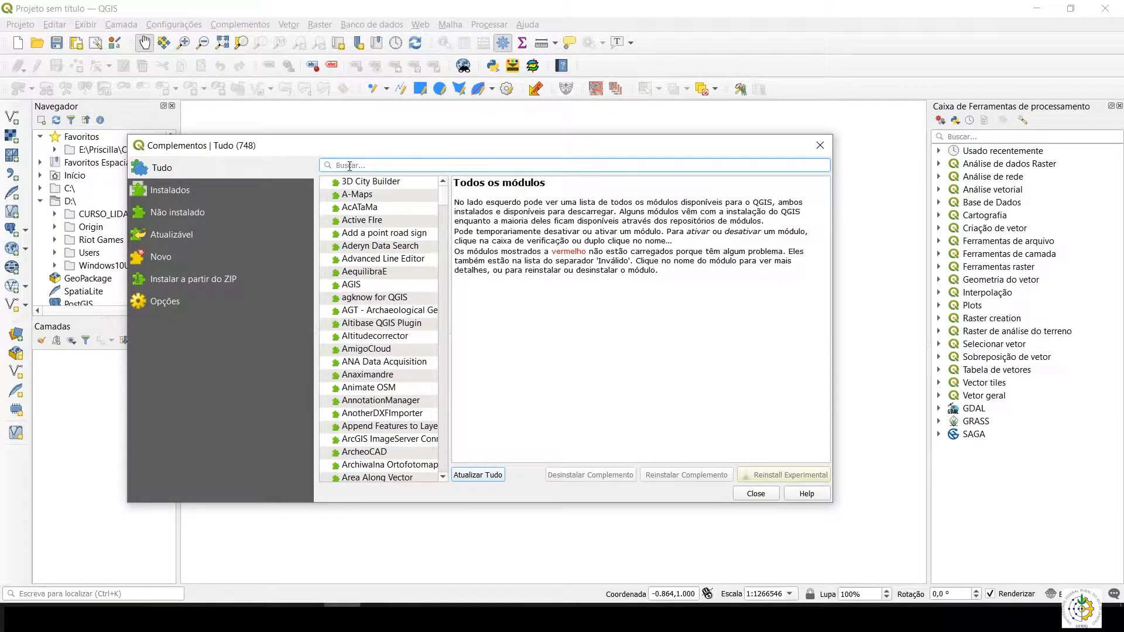
{"action": "type", "text": "proce"}
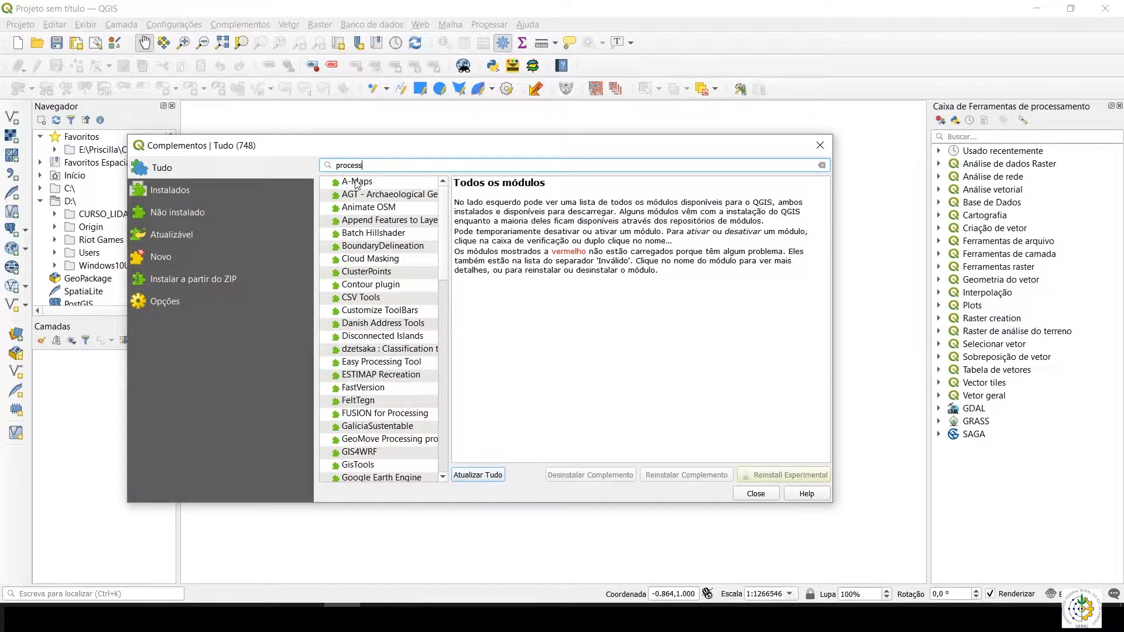
{"action": "type", "text": "ssing"}
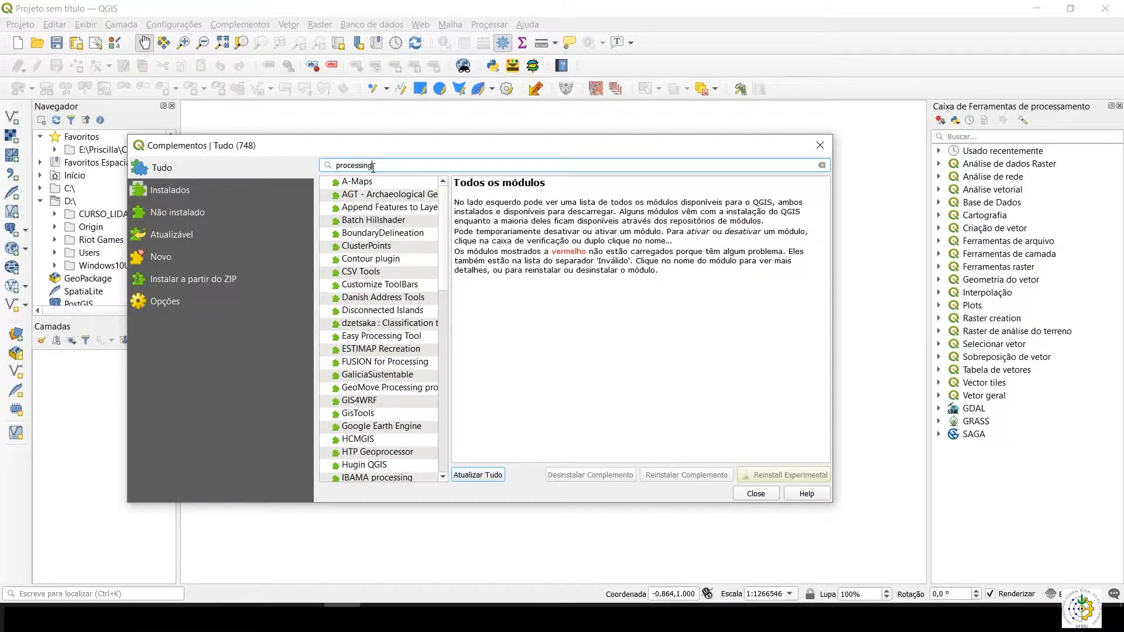
{"action": "left_click_drag", "start_coordinate": [373, 167], "coordinate": [328, 168]}
{"action": "key", "text": "BackSpace"}
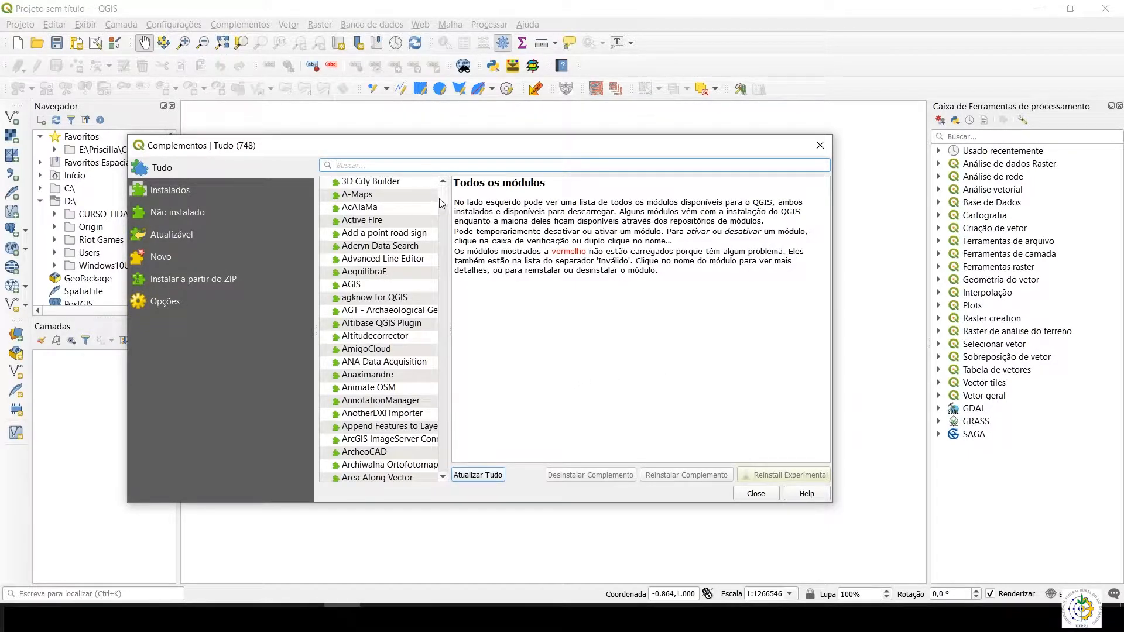
Step: Search the plugins for "grass", check the GRASS 7 plugin's details and close the plugin manager
{"action": "type", "text": "grass"}
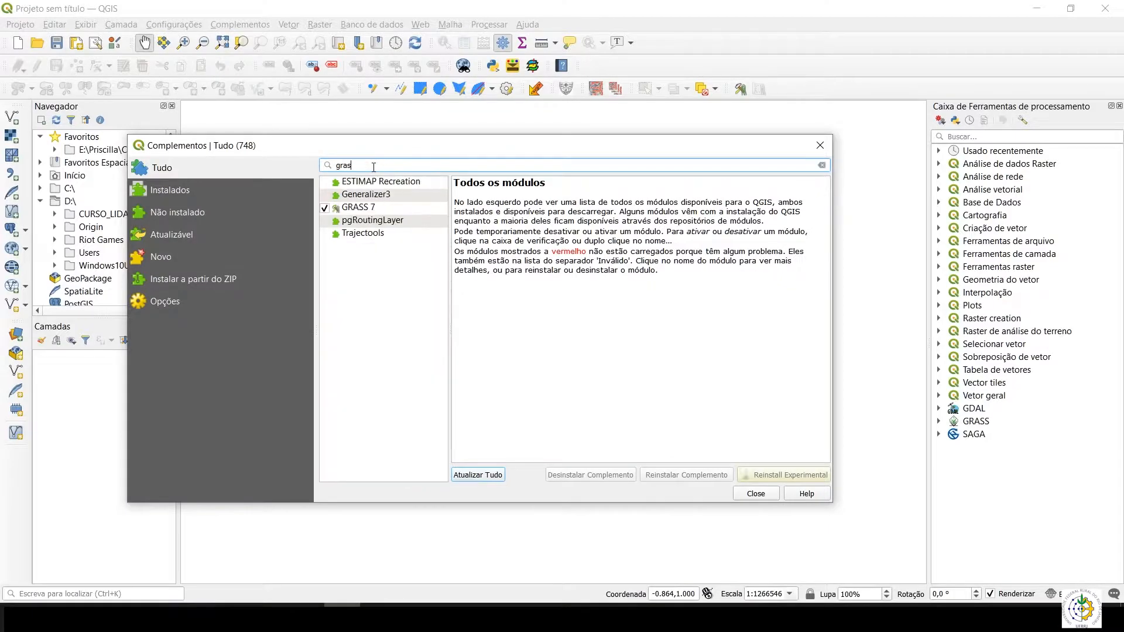
{"action": "left_click", "coordinate": [363, 208]}
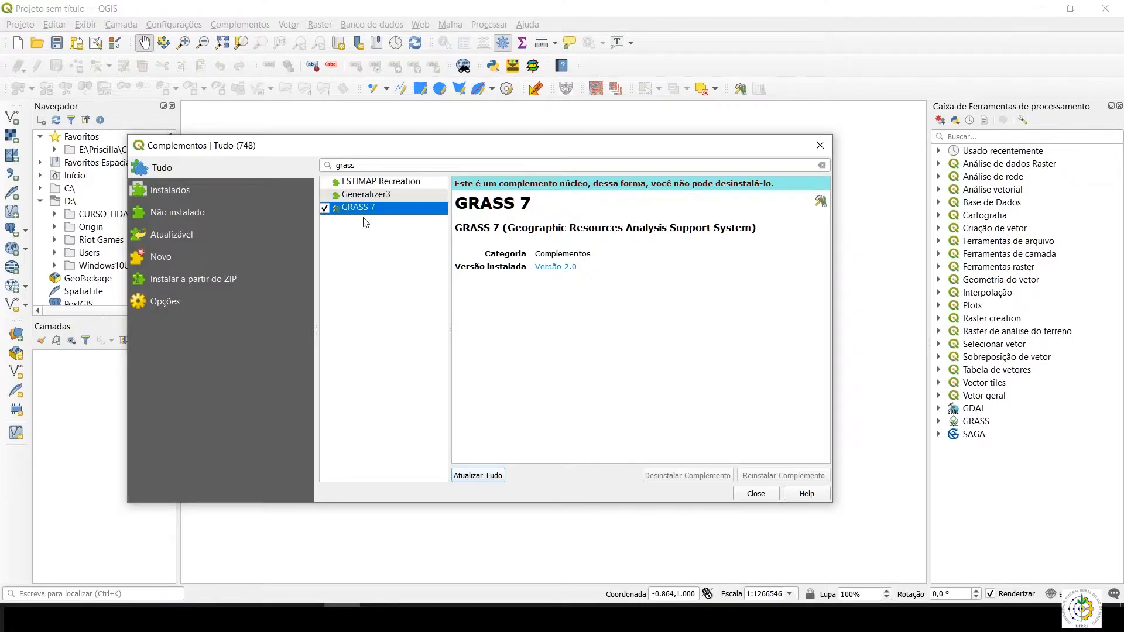
{"action": "left_click", "coordinate": [756, 494]}
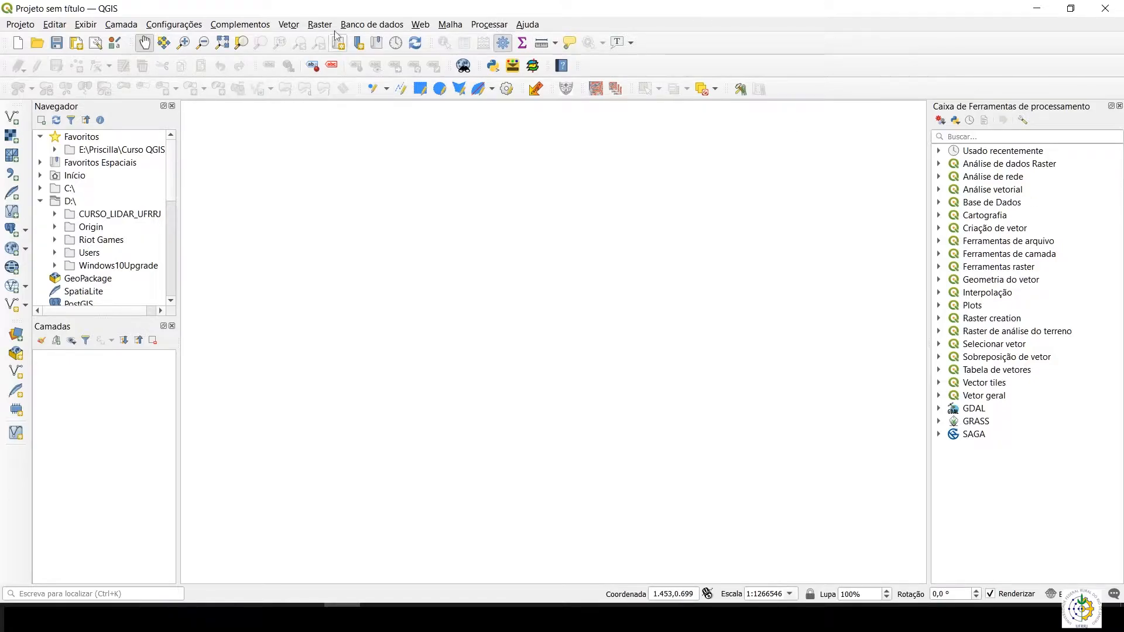
{"action": "left_click", "coordinate": [494, 26]}
{"action": "left_click", "coordinate": [494, 25]}
{"action": "left_click", "coordinate": [488, 27]}
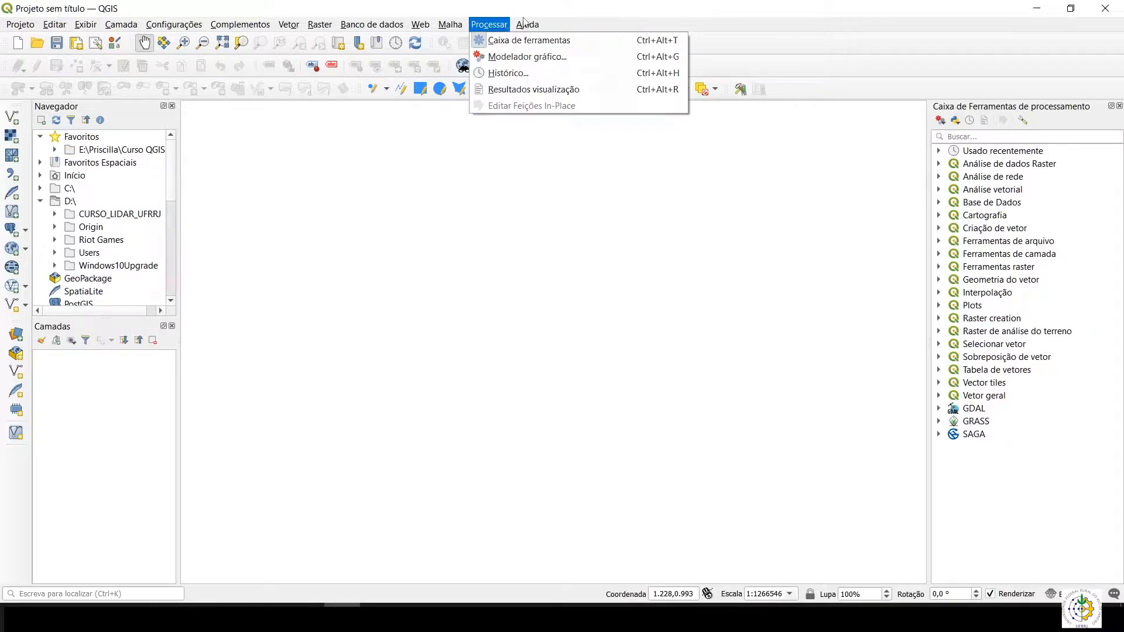
{"action": "left_click", "coordinate": [602, 10]}
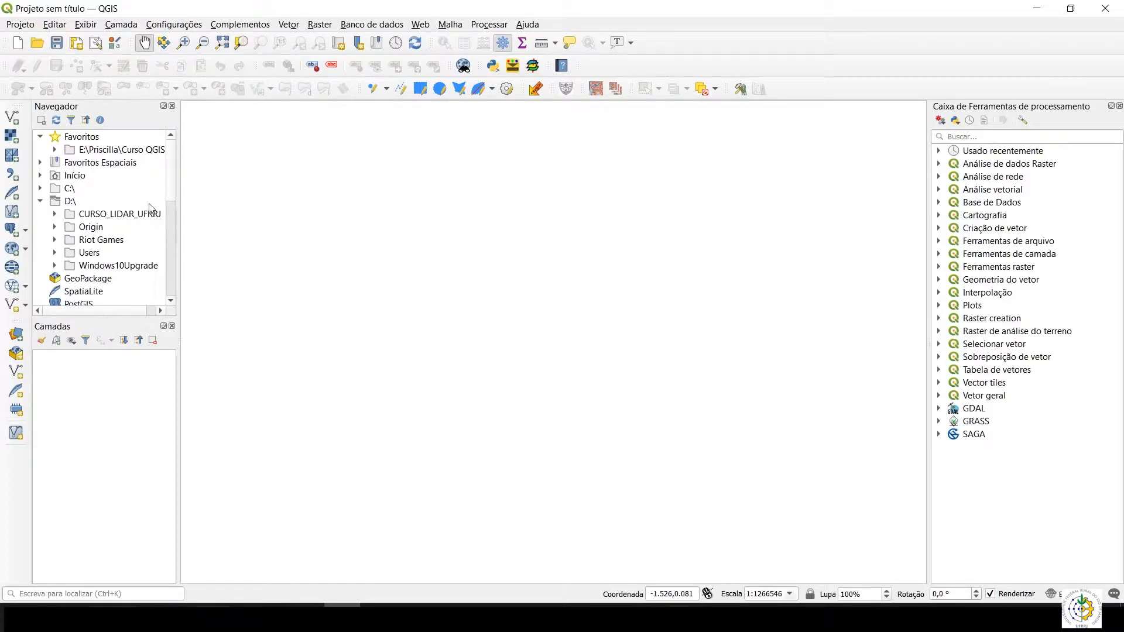
Step: Collapse the Favoritos group in the project's data browser tree
{"action": "left_click", "coordinate": [41, 137]}
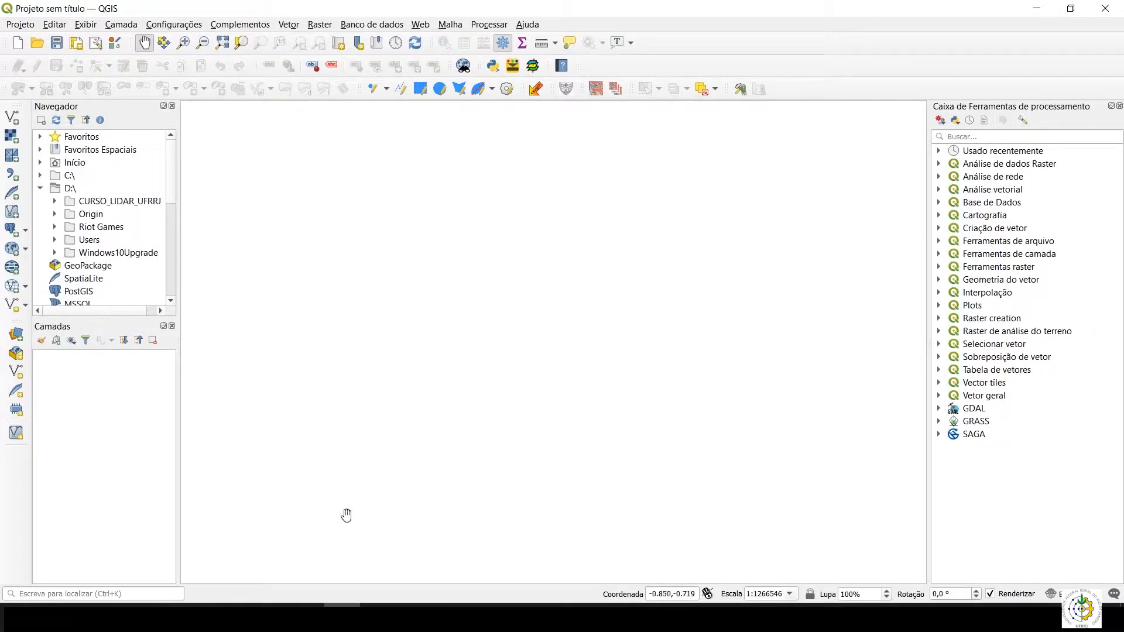
Step: Switch to File Explorer and examine the contents of the Entrada and Saida folders inside Prática1_QGIS
{"action": "left_click", "coordinate": [269, 619]}
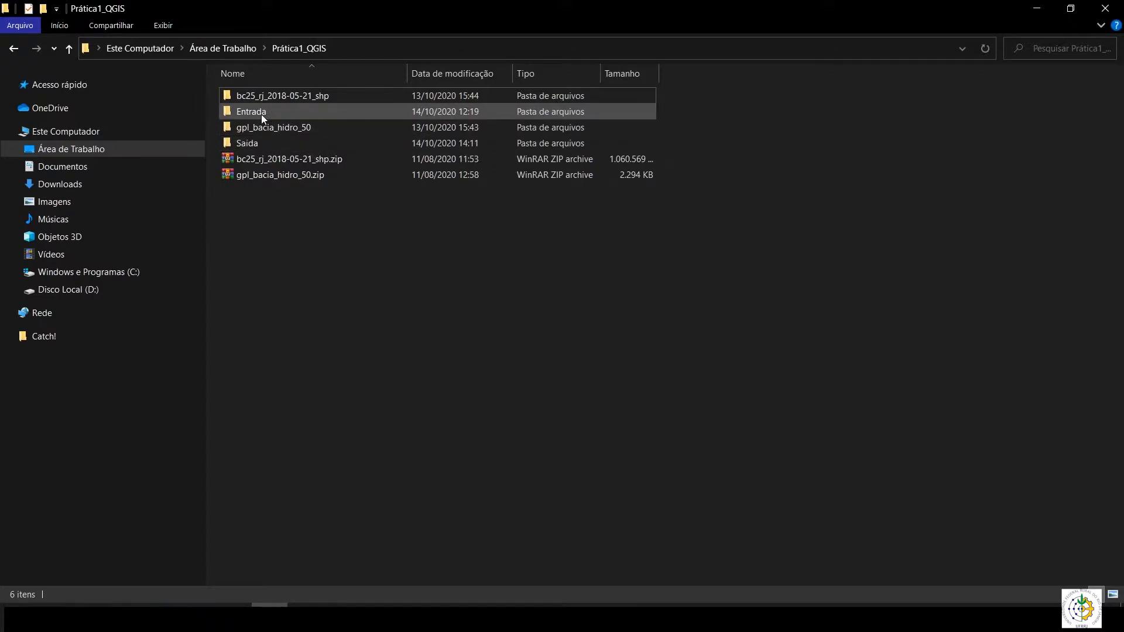
{"action": "left_click", "coordinate": [258, 142]}
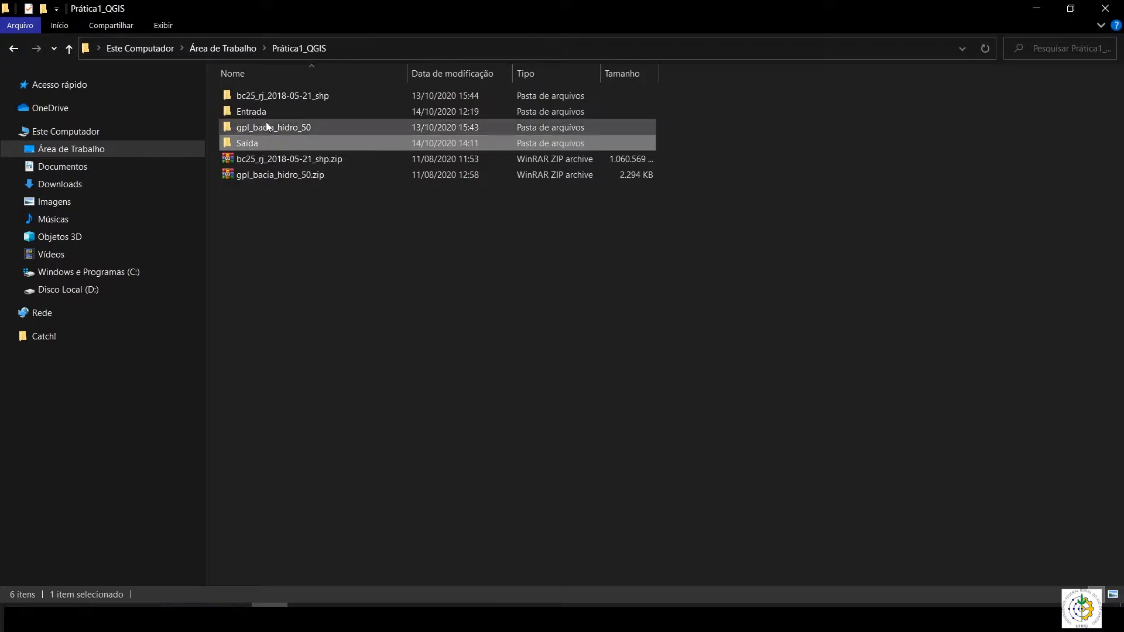
{"action": "double_click", "coordinate": [263, 114]}
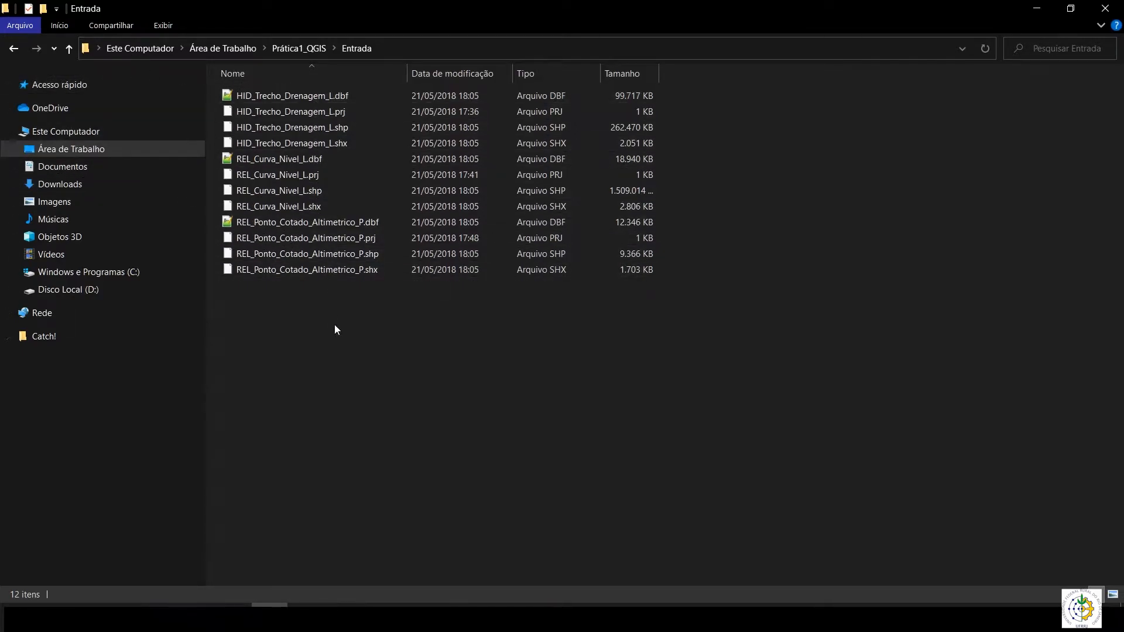
{"action": "left_click", "coordinate": [13, 54]}
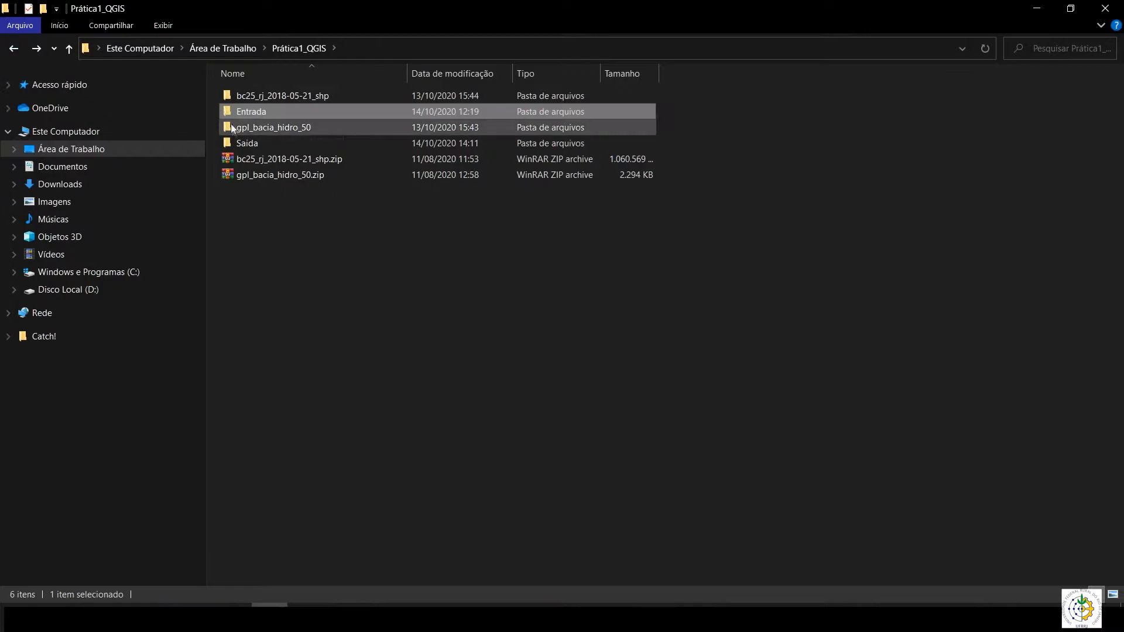
{"action": "double_click", "coordinate": [251, 145]}
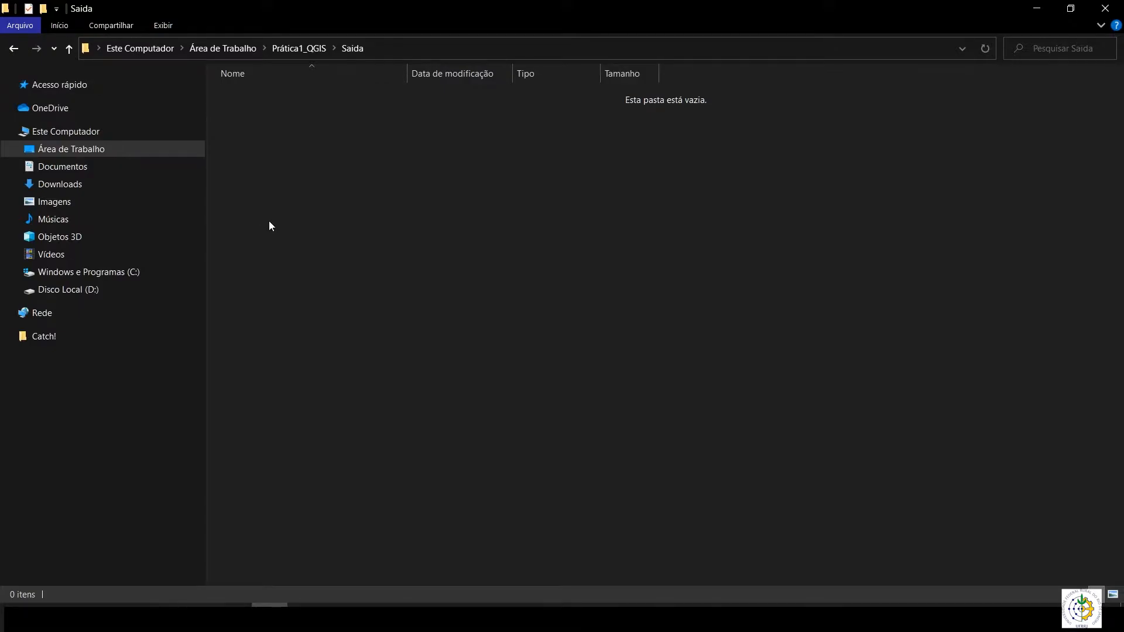
{"action": "left_click", "coordinate": [13, 49]}
{"action": "double_click", "coordinate": [255, 112]}
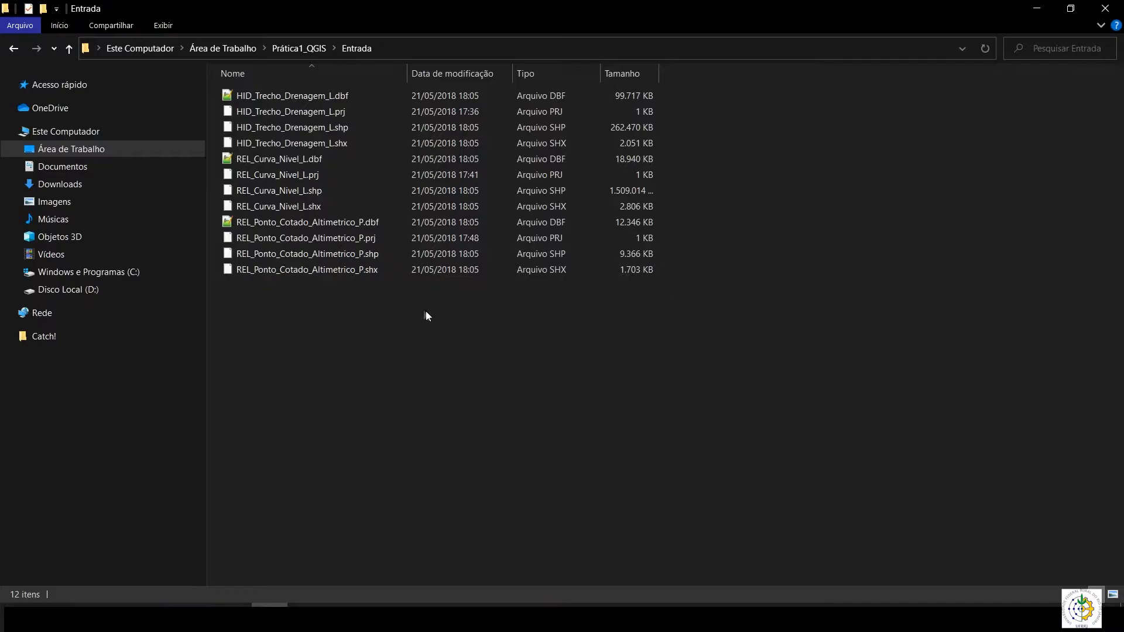
{"action": "left_click", "coordinate": [14, 48]}
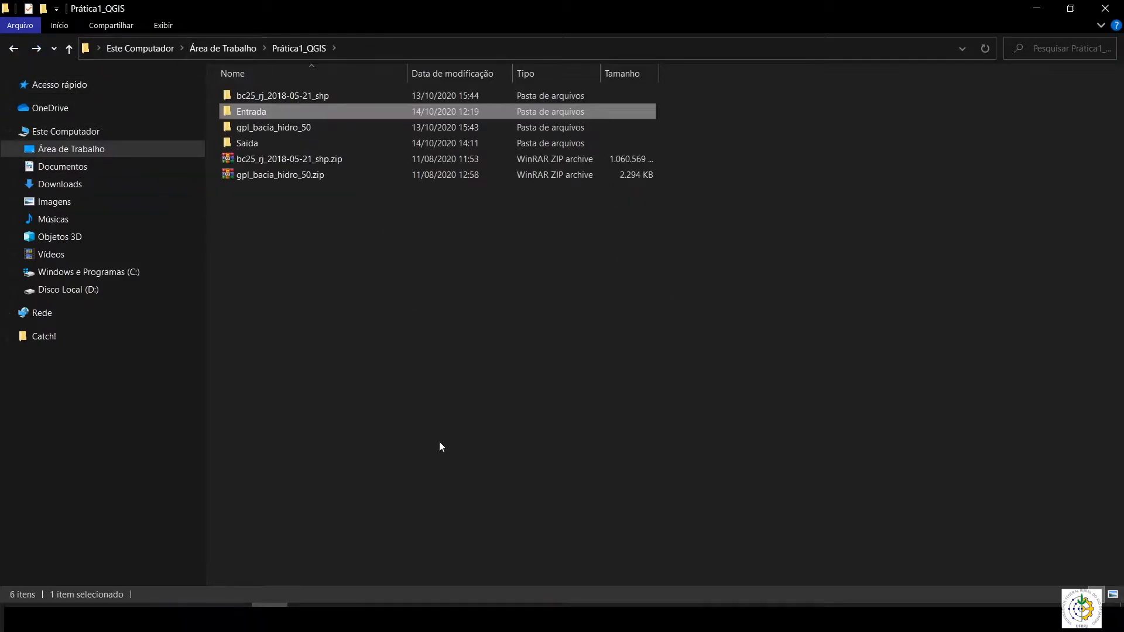
Step: Switch back to QGIS, start adding a vector layer from a file and open the dataset selection dialog
{"action": "left_click", "coordinate": [342, 617]}
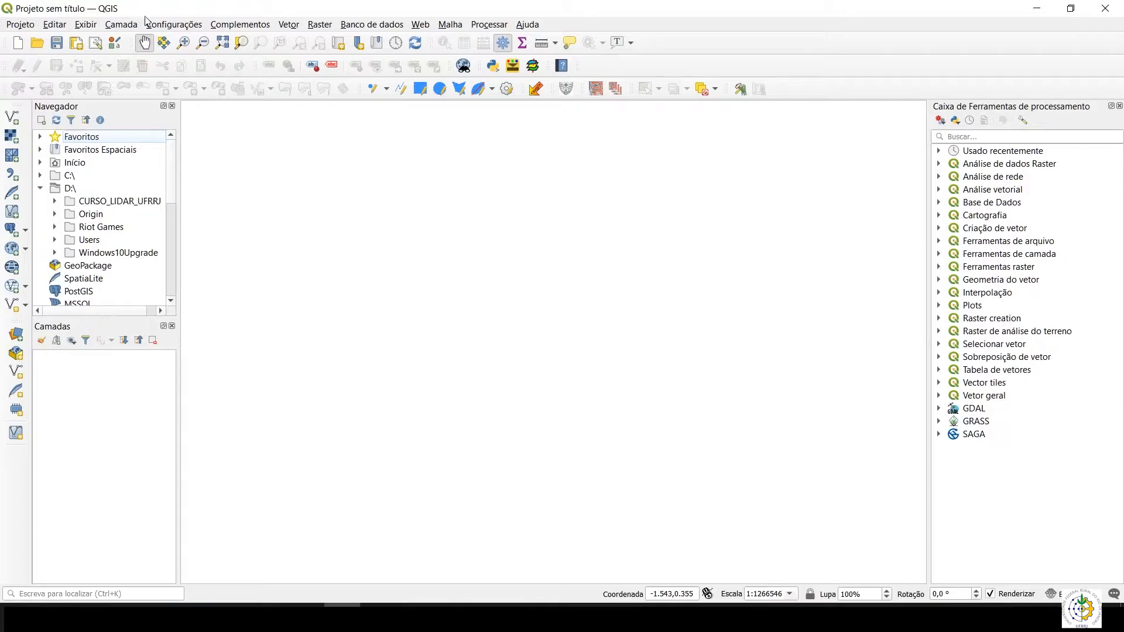
{"action": "left_click", "coordinate": [127, 25]}
{"action": "mouse_move", "coordinate": [151, 58]}
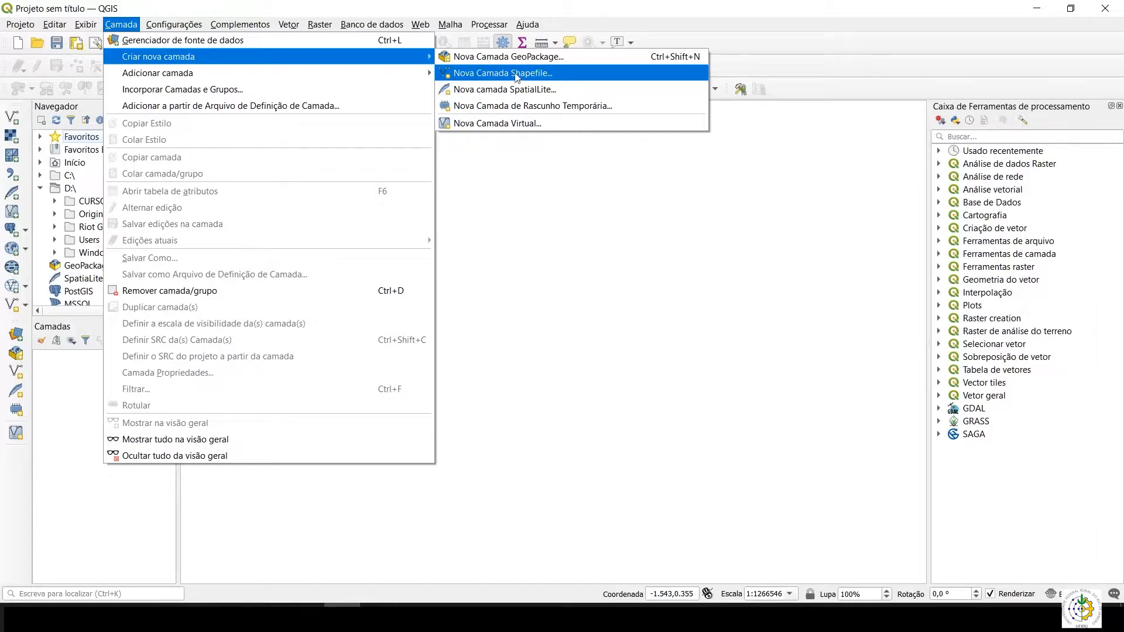
{"action": "mouse_move", "coordinate": [208, 71]}
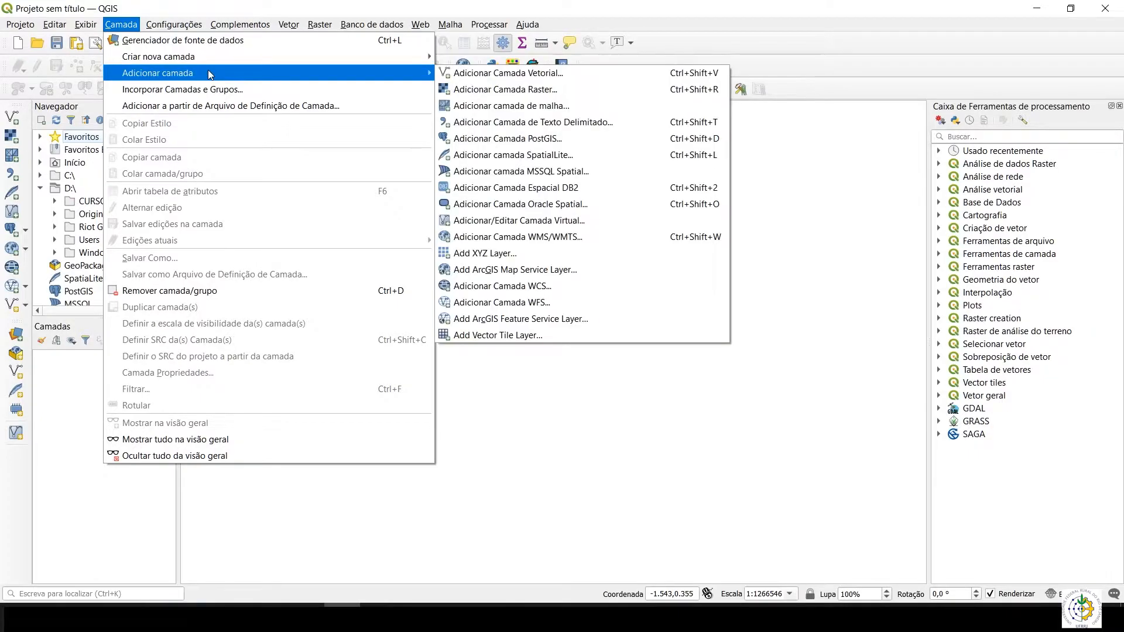
{"action": "left_click", "coordinate": [527, 73]}
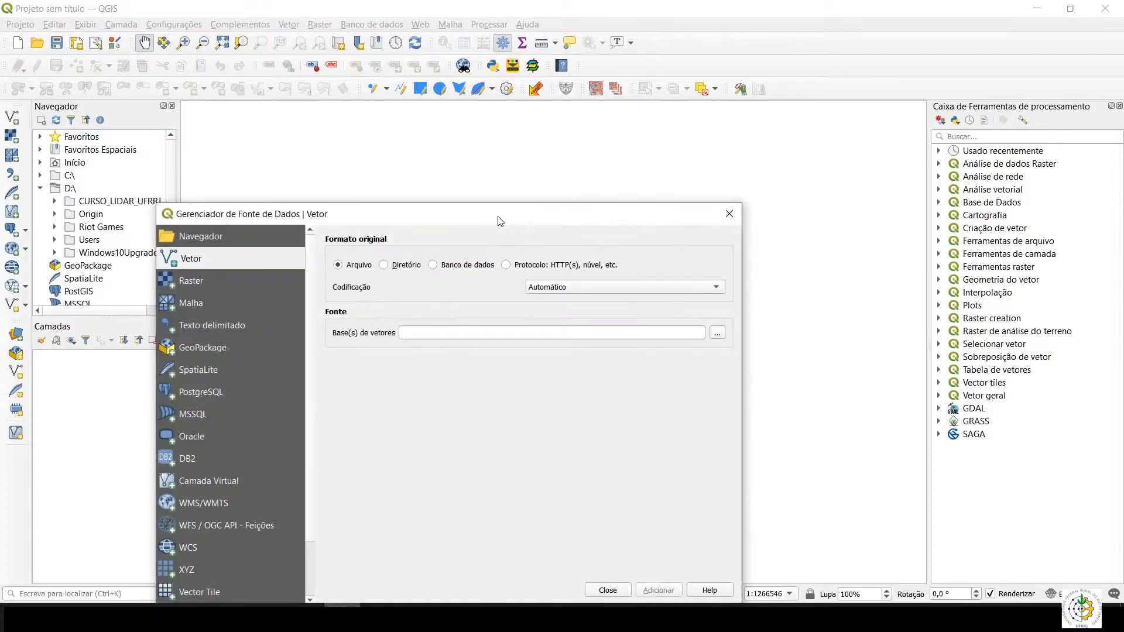
{"action": "left_click", "coordinate": [717, 333]}
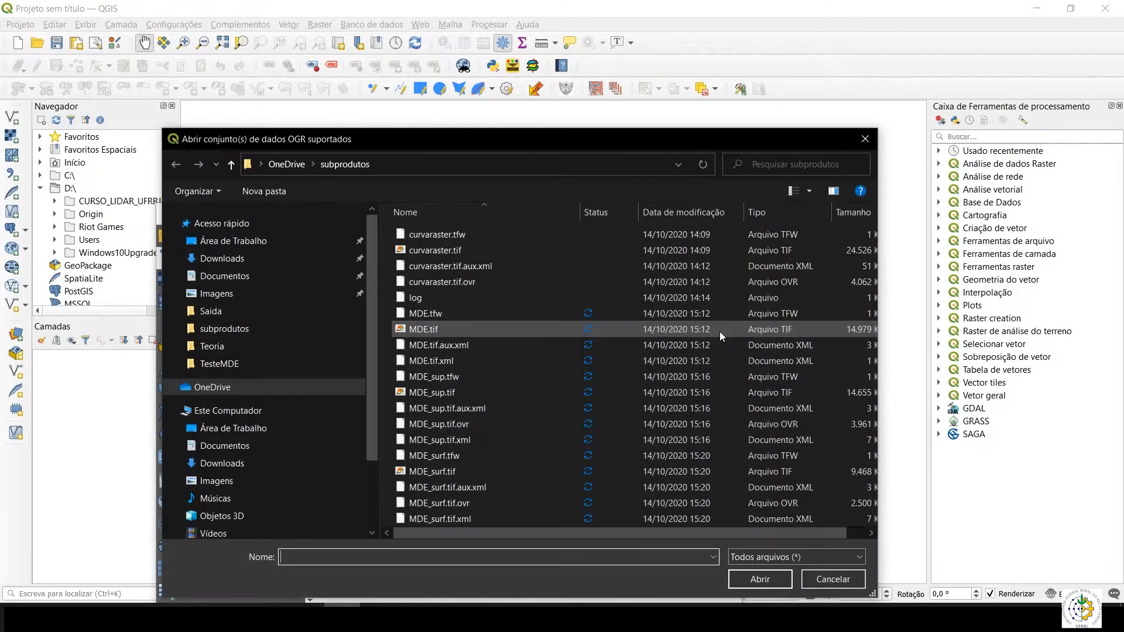
{"action": "left_click_drag", "start_coordinate": [673, 136], "coordinate": [667, 121]}
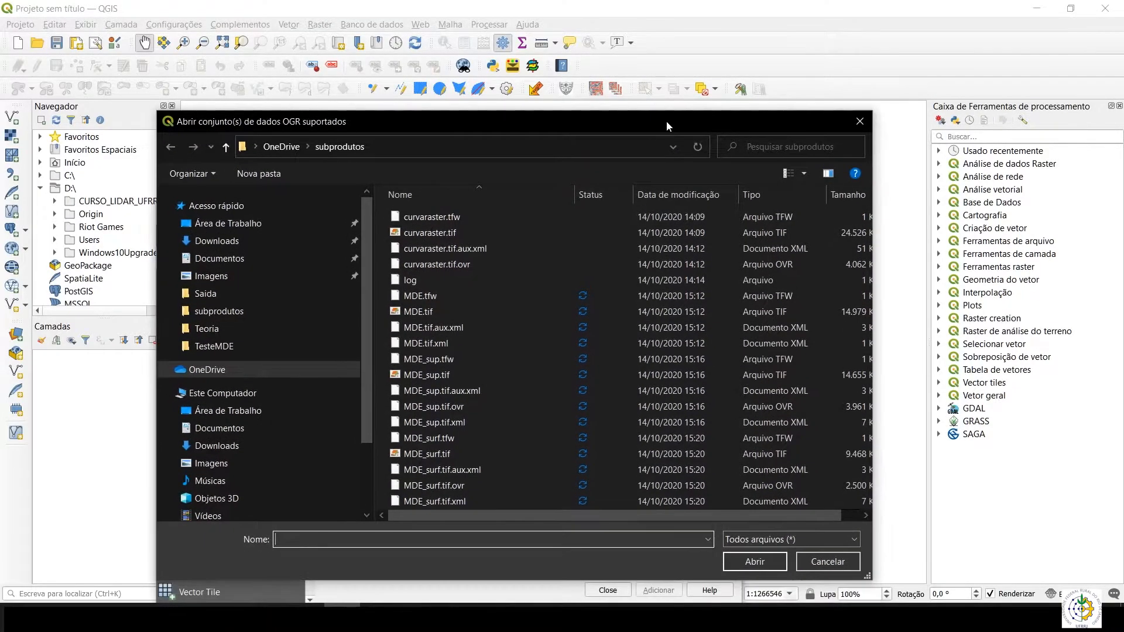
Step: Copy the Prática1_QGIS folder path from File Explorer and open that folder in the QGIS vector dataset dialog
{"action": "left_click", "coordinate": [222, 224]}
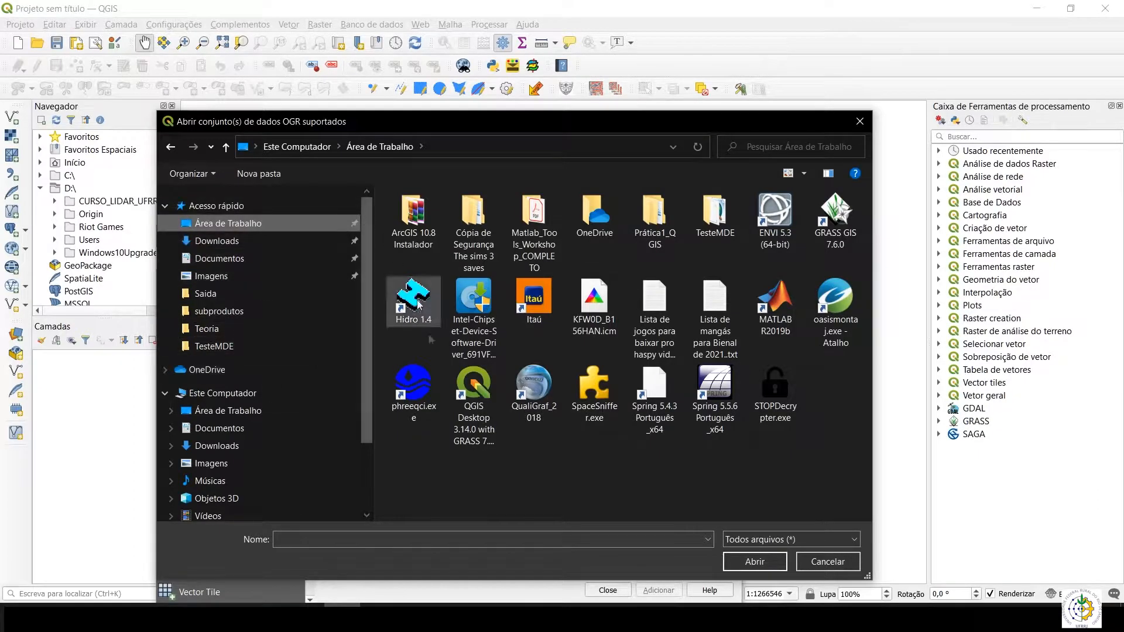
{"action": "left_click", "coordinate": [270, 606]}
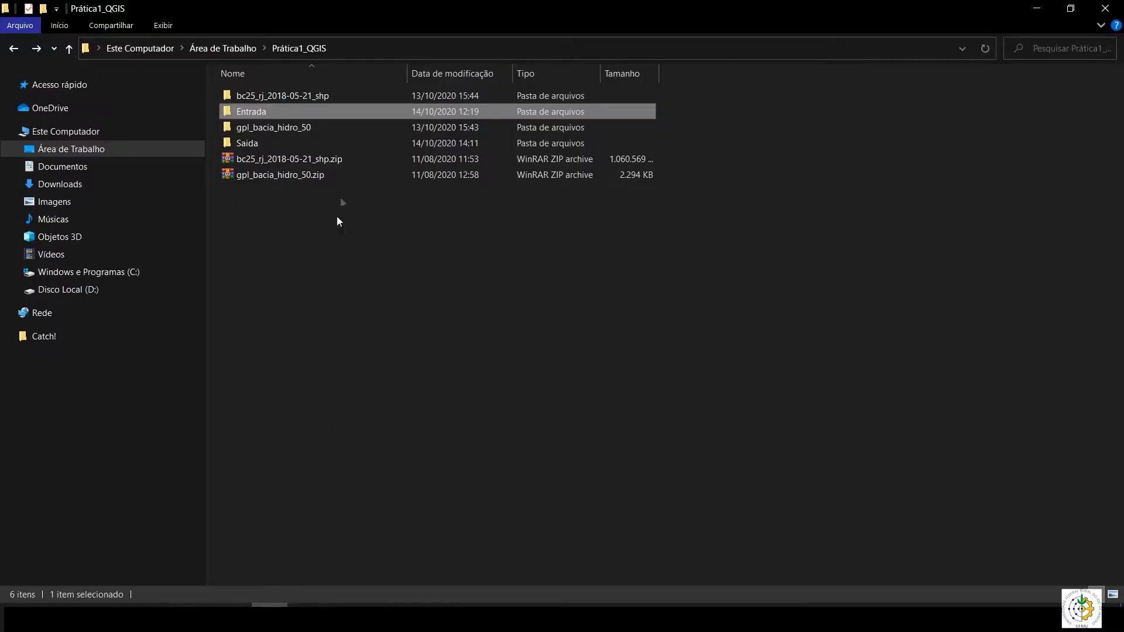
{"action": "left_click", "coordinate": [360, 48]}
{"action": "left_click", "coordinate": [343, 605]}
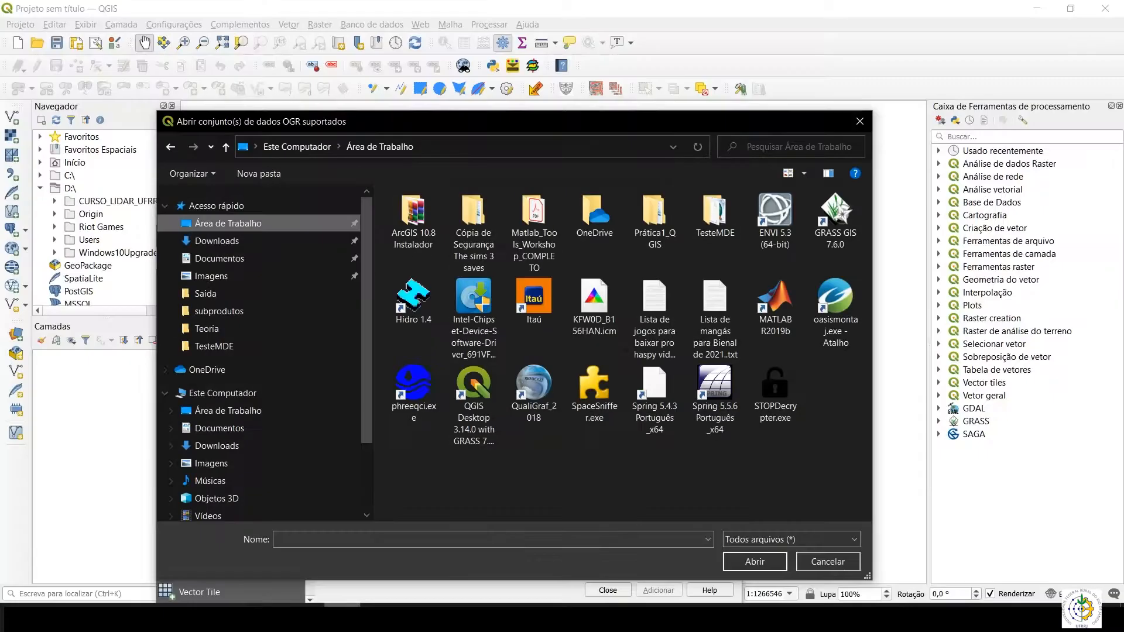
{"action": "left_click", "coordinate": [435, 148]}
{"action": "key", "text": "ctrl+v"}
{"action": "key", "text": "Return"}
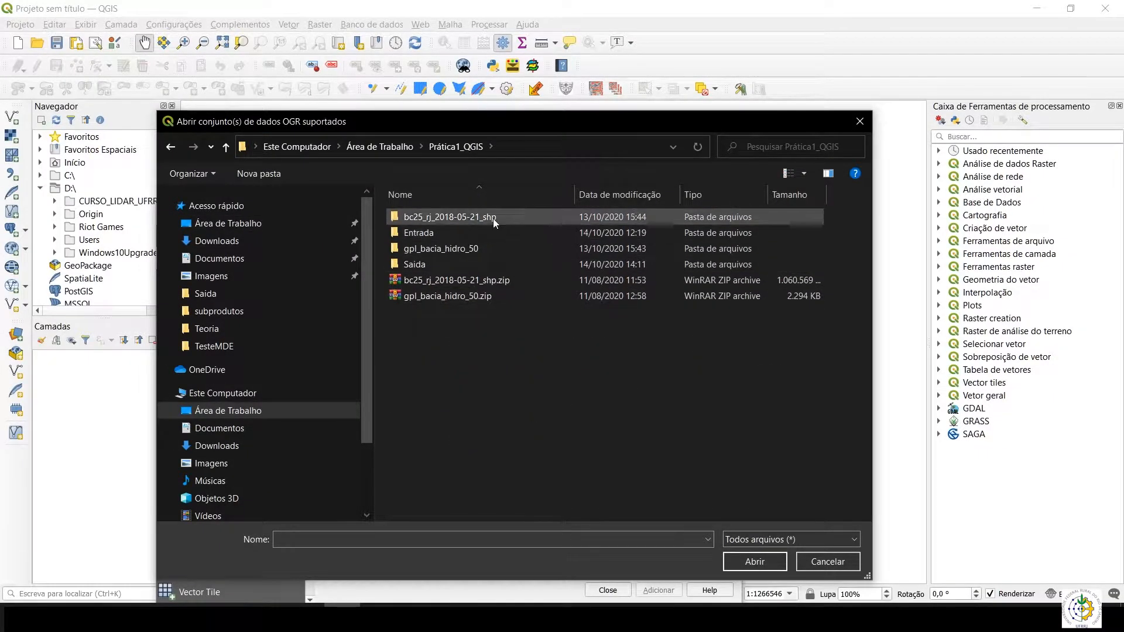
Step: Add REL_Curva_Nivel_L.shp from the Entrada folder to the project as a vector layer
{"action": "double_click", "coordinate": [434, 233]}
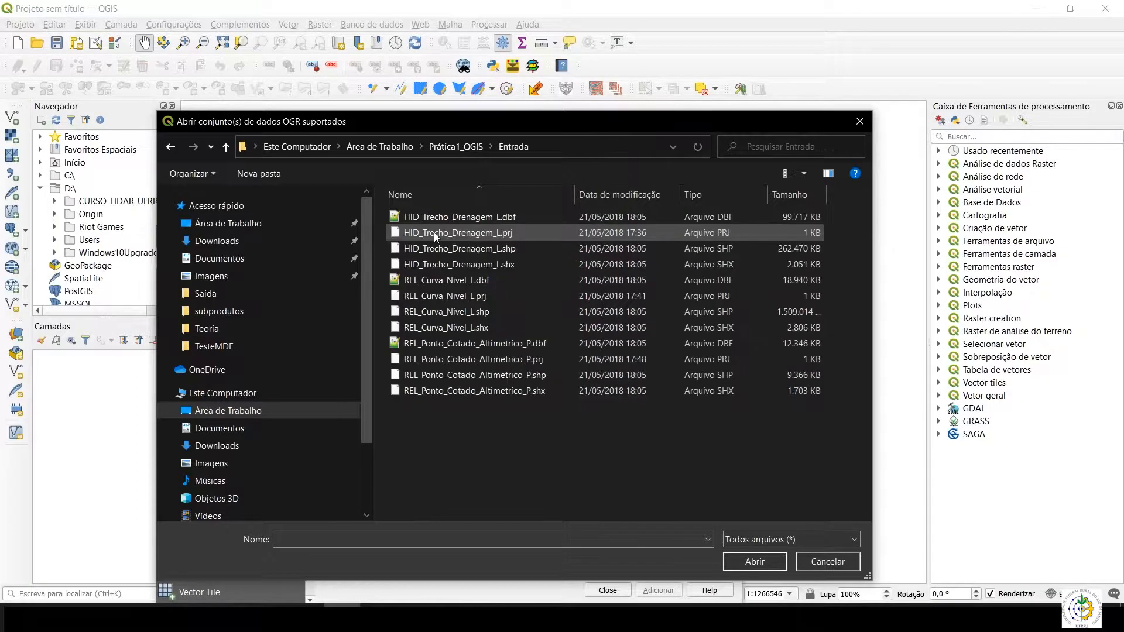
{"action": "left_click", "coordinate": [505, 318]}
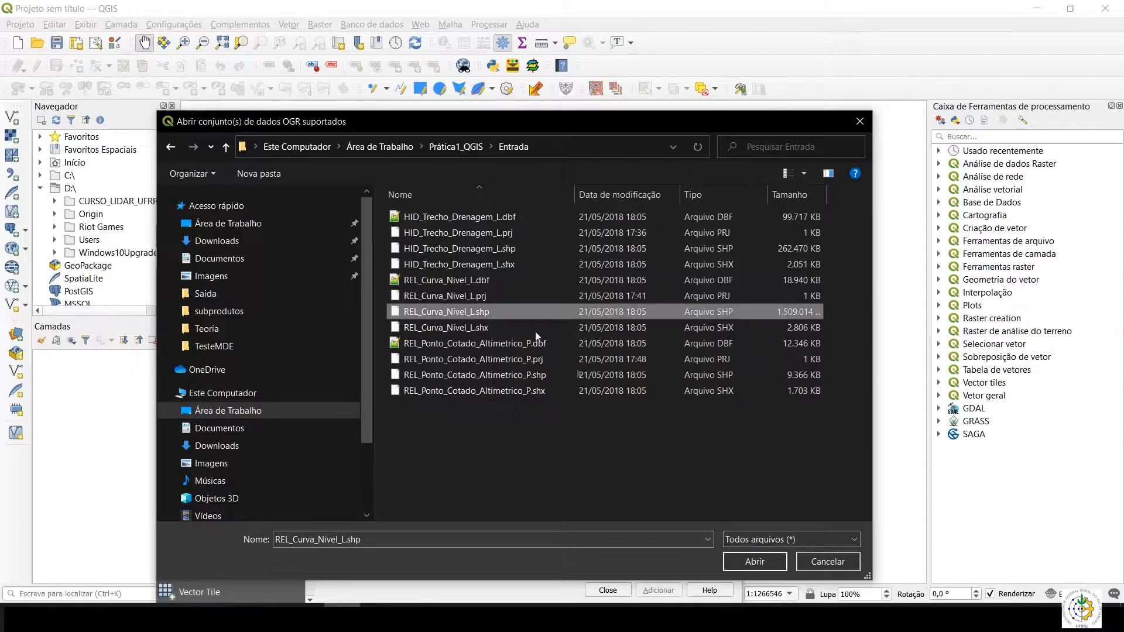
{"action": "left_click", "coordinate": [755, 562]}
{"action": "left_click", "coordinate": [652, 593]}
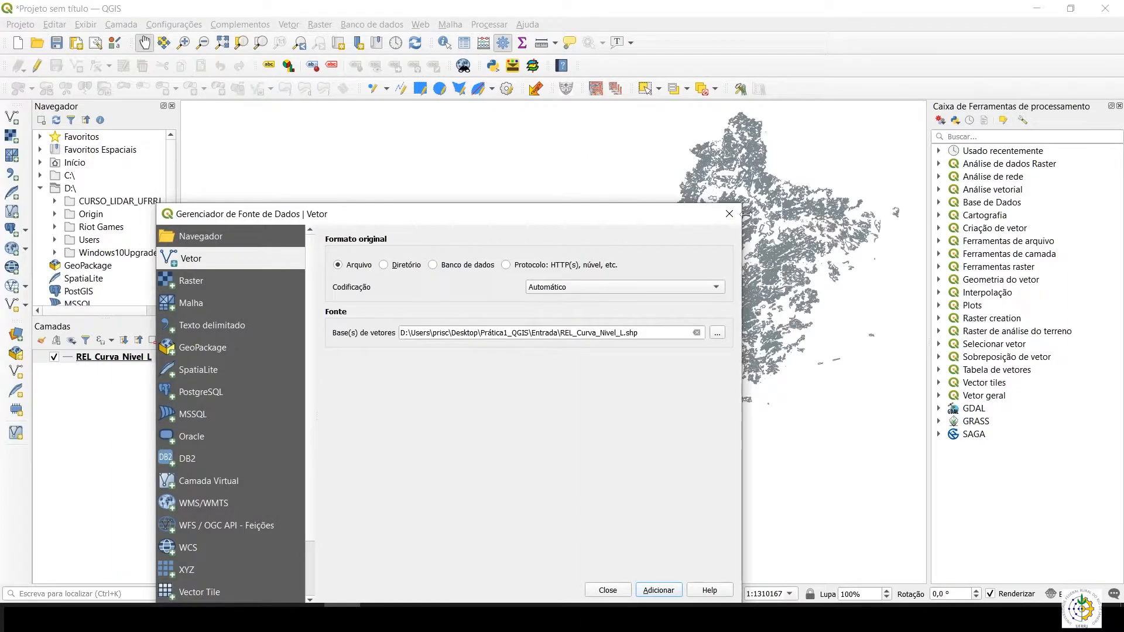
Step: Add gpl_bacia_hidro_50.shp from the gpl_bacia_hidro_50 folder inside Prática1_QGIS to the project and close the data source manager
{"action": "left_click", "coordinate": [717, 333]}
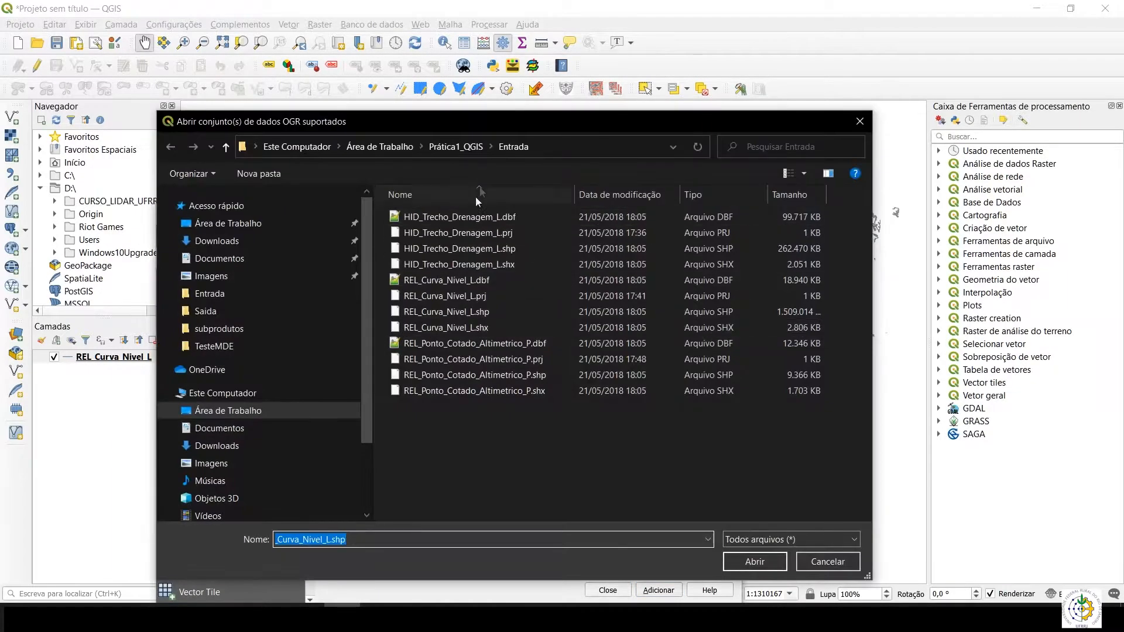
{"action": "left_click", "coordinate": [456, 147]}
{"action": "double_click", "coordinate": [436, 217]}
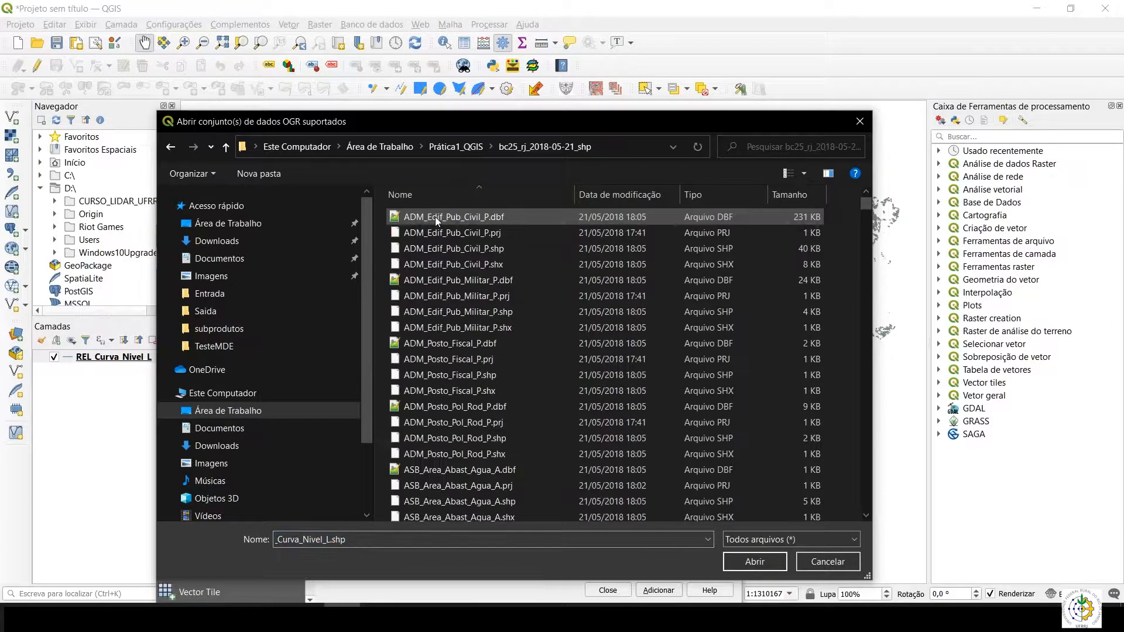
{"action": "left_click", "coordinate": [457, 146]}
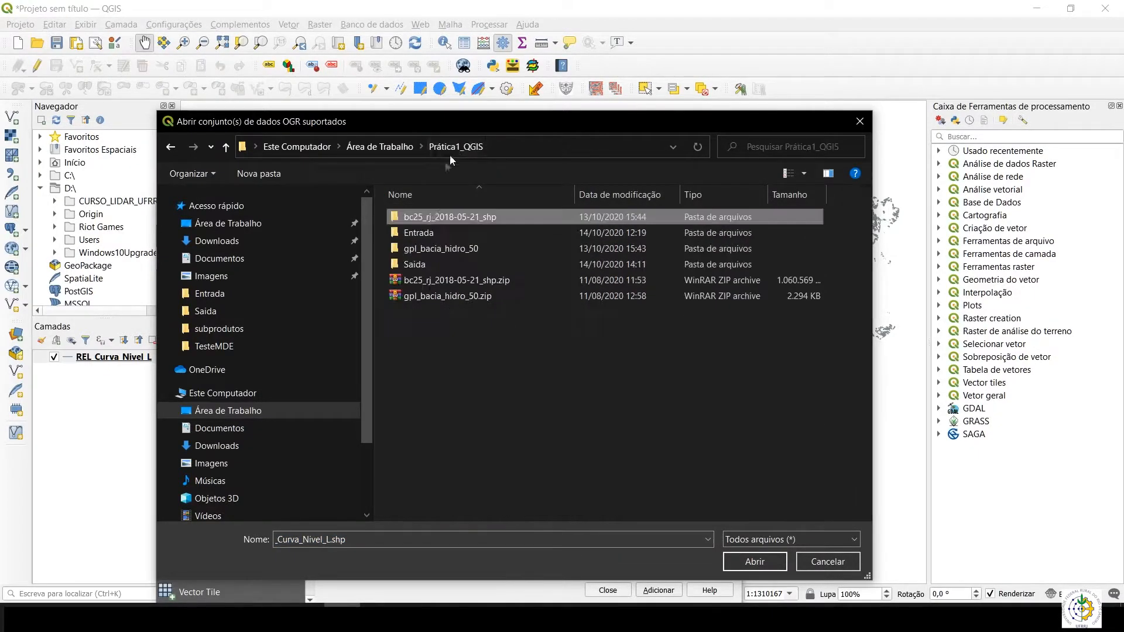
{"action": "double_click", "coordinate": [430, 249]}
{"action": "left_click", "coordinate": [498, 263]}
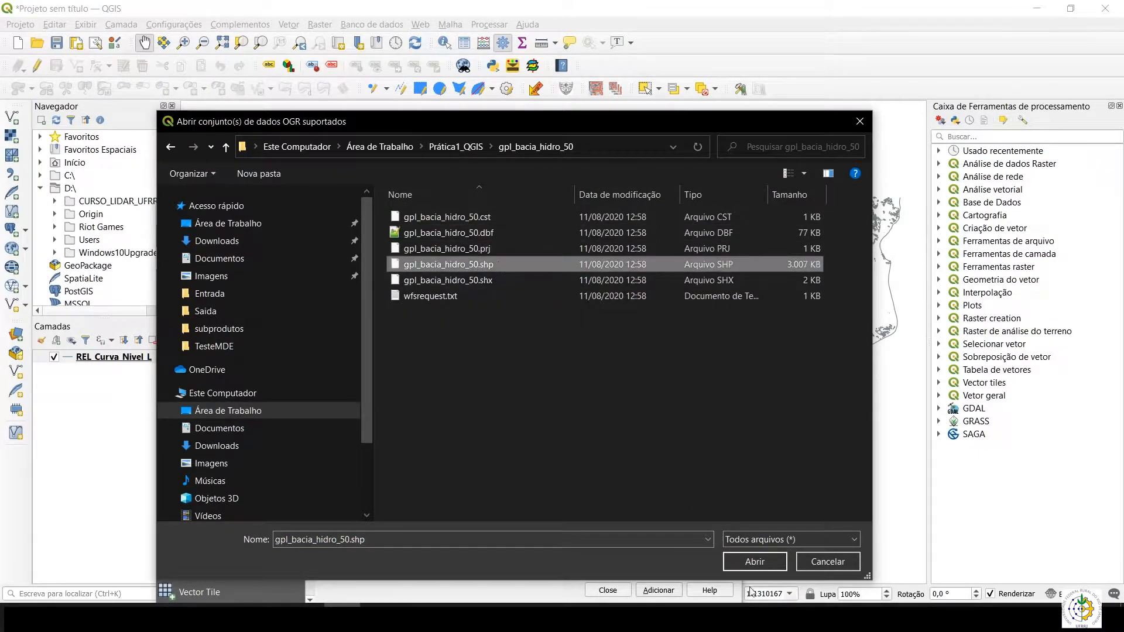
{"action": "left_click", "coordinate": [754, 562]}
{"action": "left_click", "coordinate": [659, 593]}
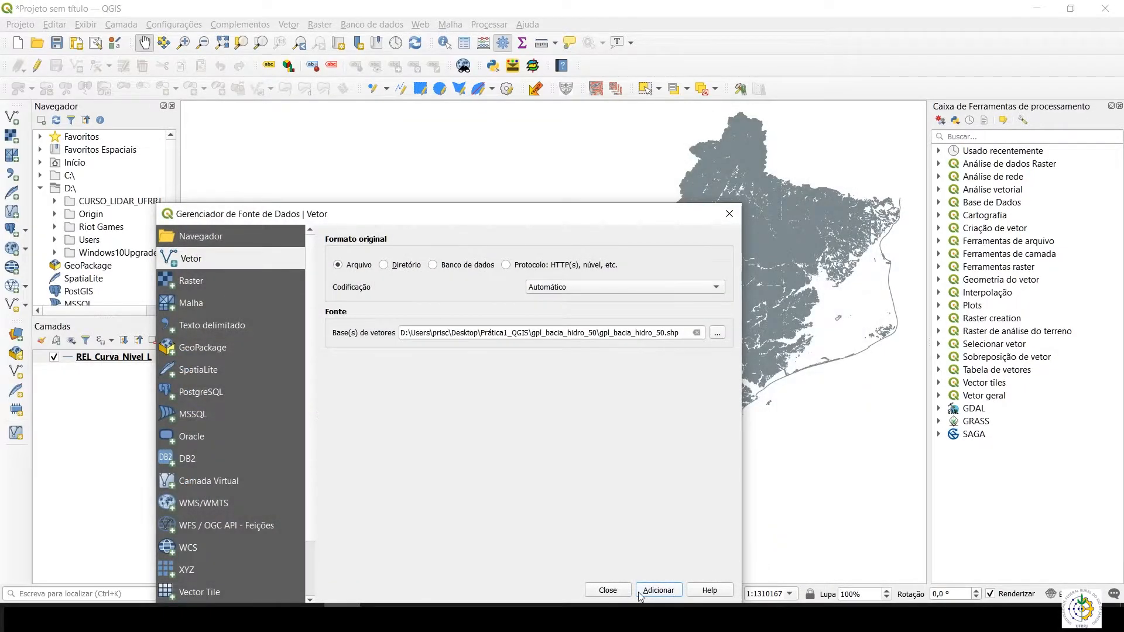
{"action": "left_click", "coordinate": [608, 592]}
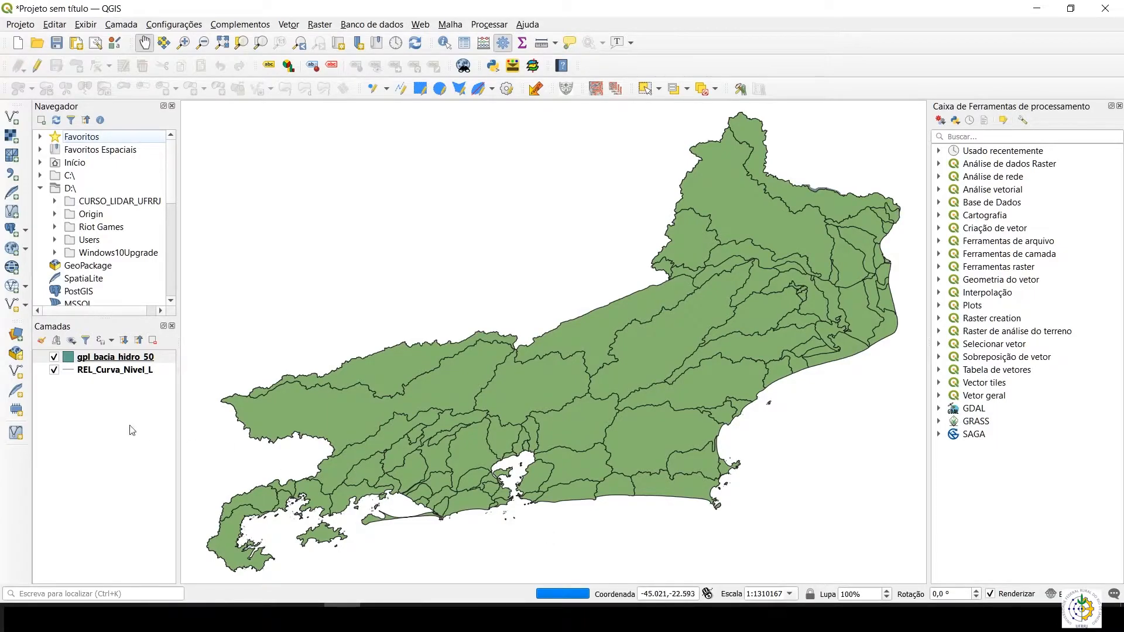
Step: Hide the REL_Curva_Nivel_L layer and identify the attributes of the Piabanha basin polygon in gpl_bacia_hidro_50
{"action": "left_click", "coordinate": [61, 362]}
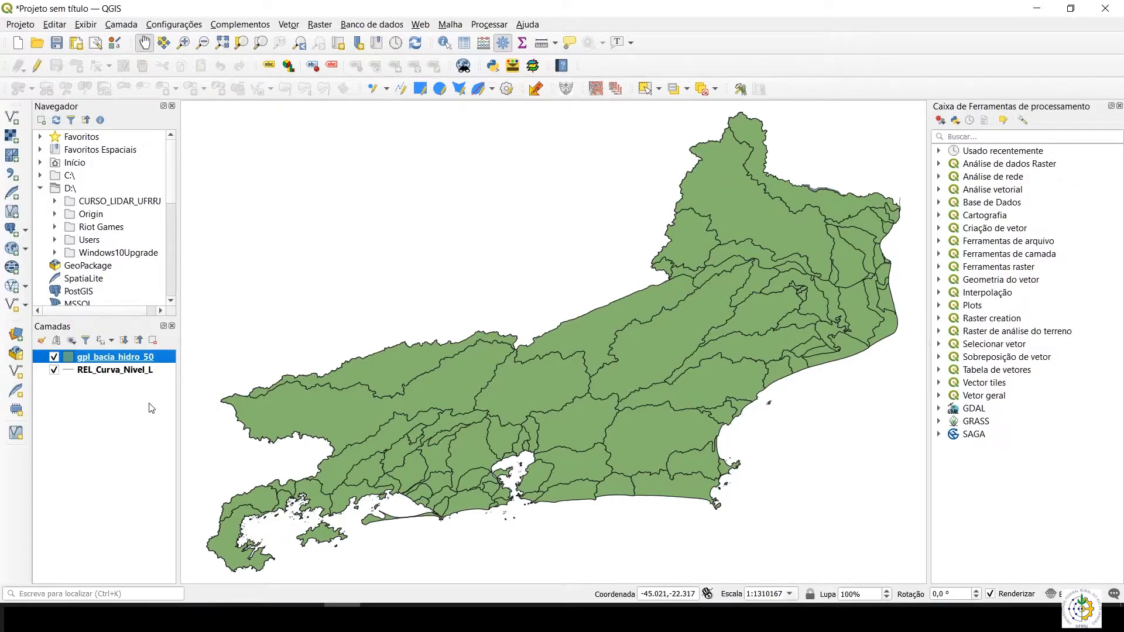
{"action": "left_click", "coordinate": [54, 371]}
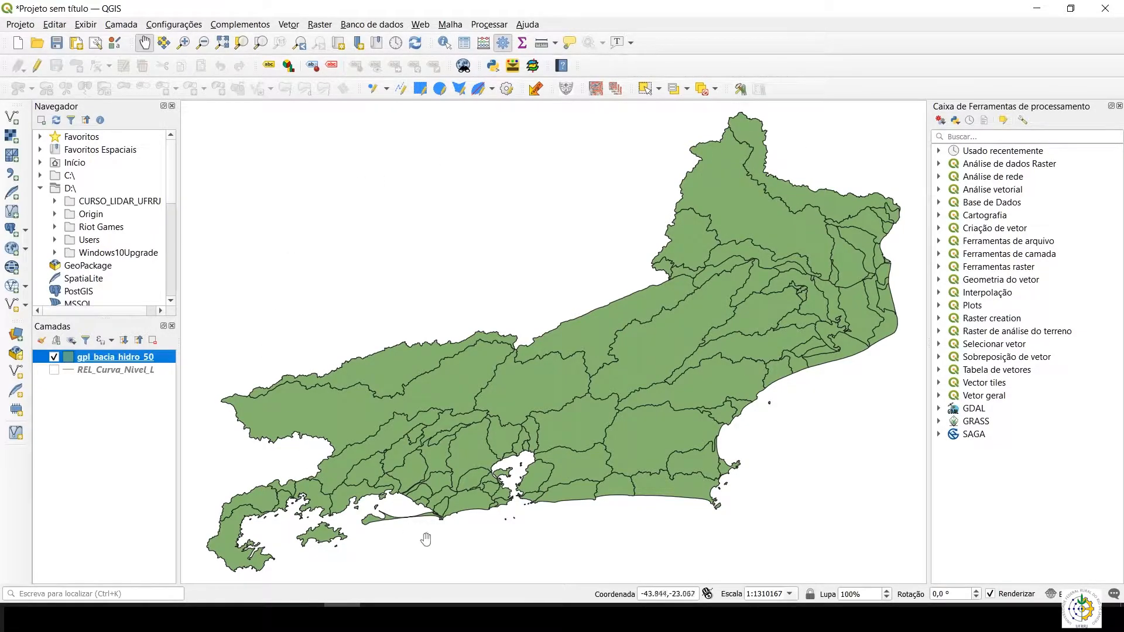
{"action": "left_click", "coordinate": [444, 42]}
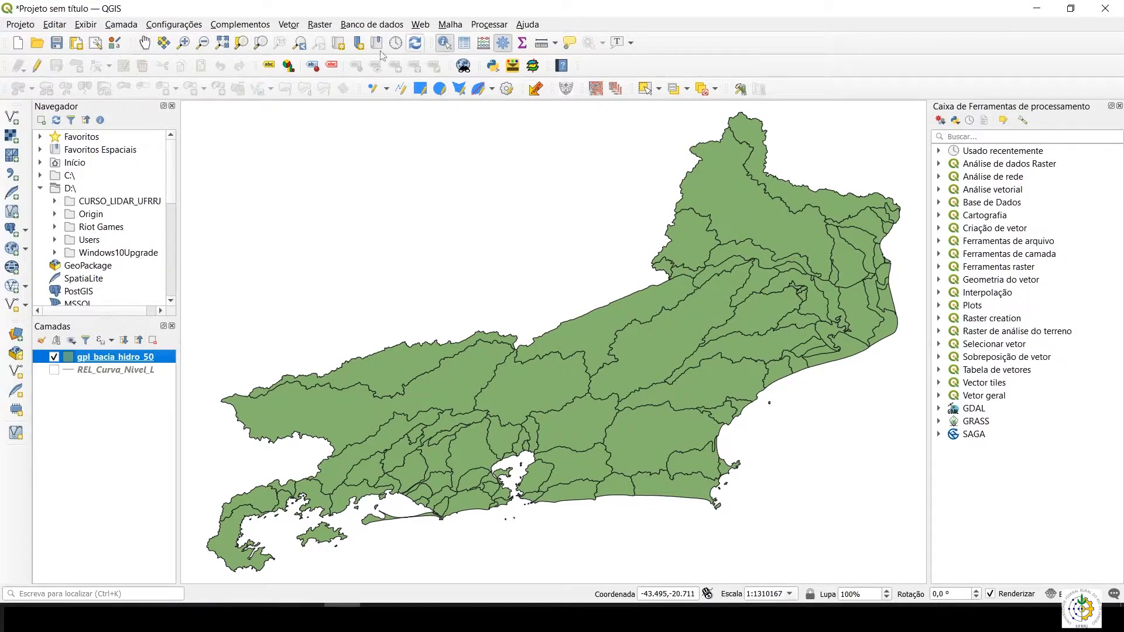
{"action": "left_click", "coordinate": [544, 389]}
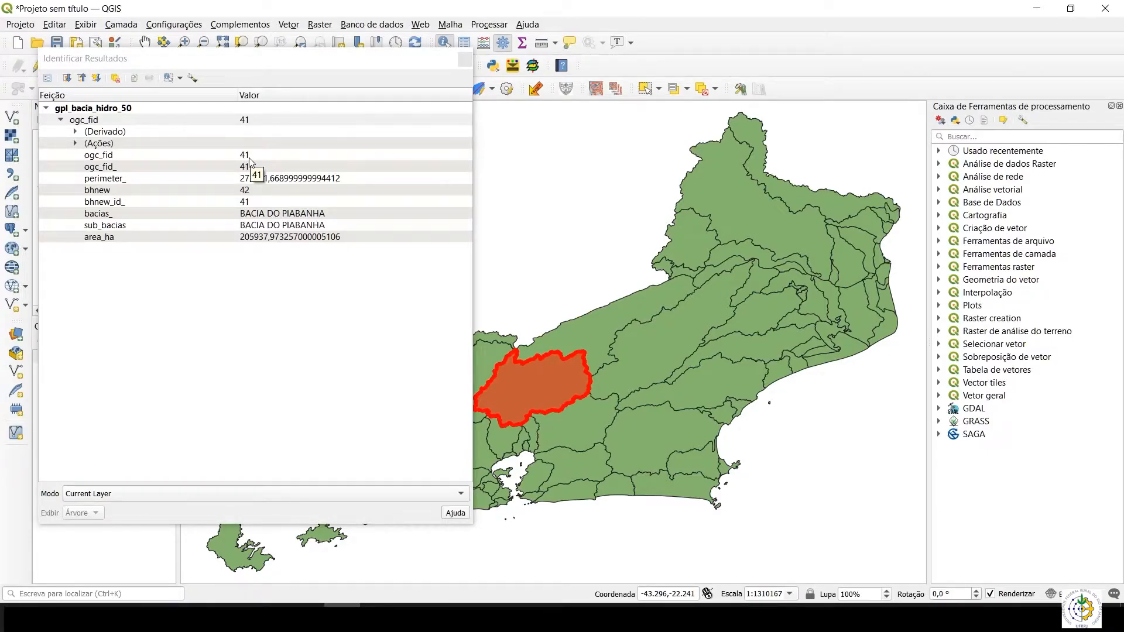
{"action": "left_click", "coordinate": [465, 60]}
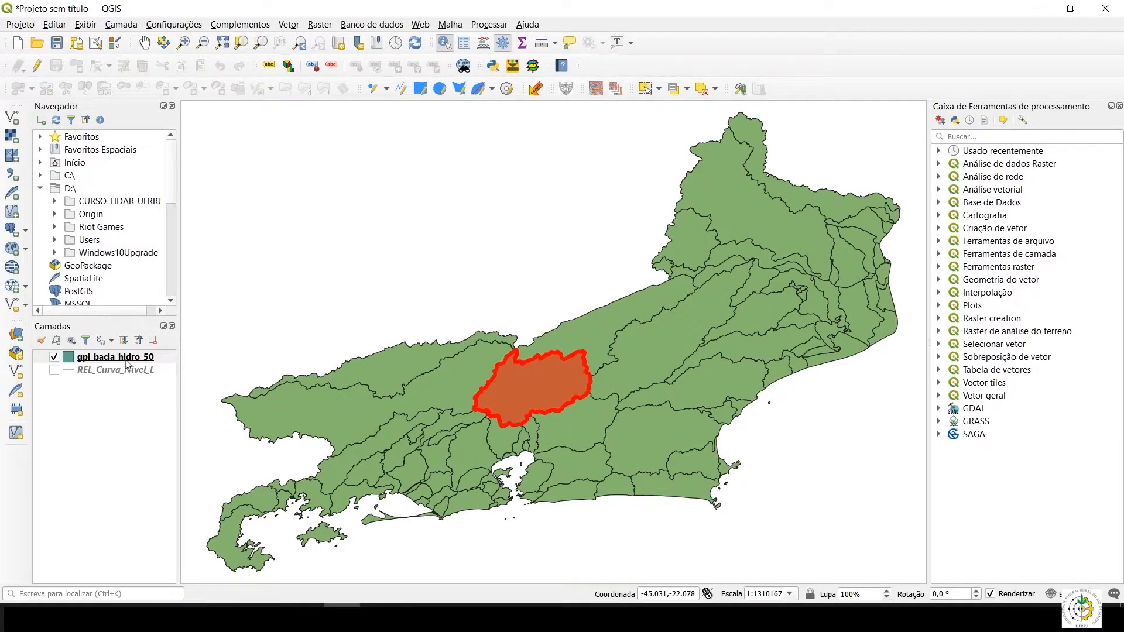
Step: Sort the gpl_bacia_hidro_50 attribute table by ogc_fid, select the Piabanha basin record with ogc_fid 41, and close the table
{"action": "left_click", "coordinate": [122, 359]}
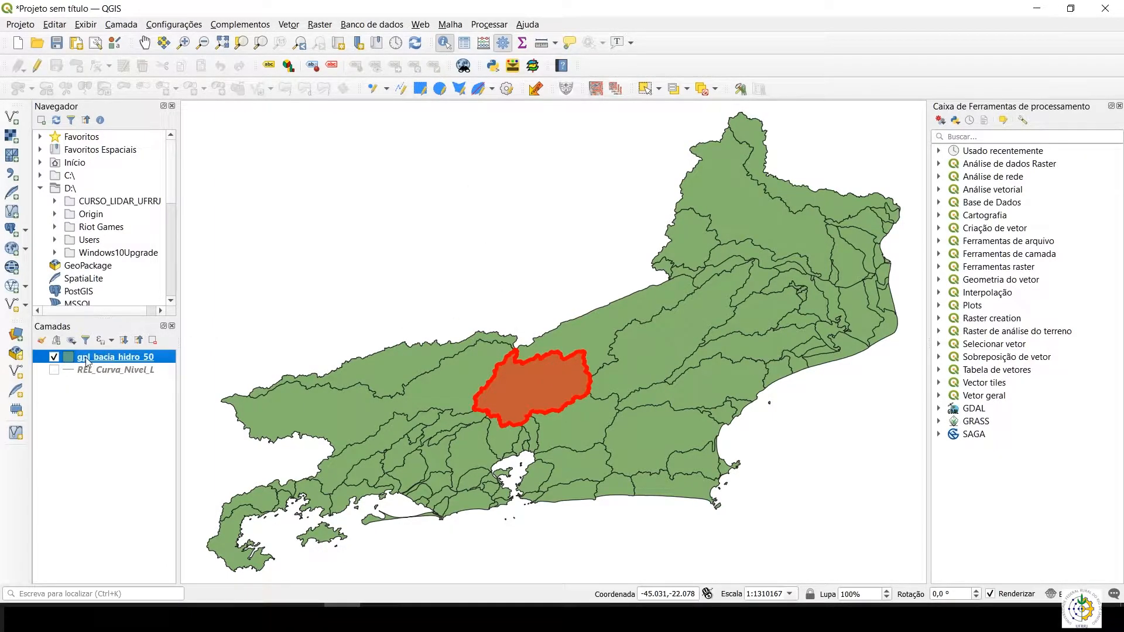
{"action": "right_click", "coordinate": [86, 361]}
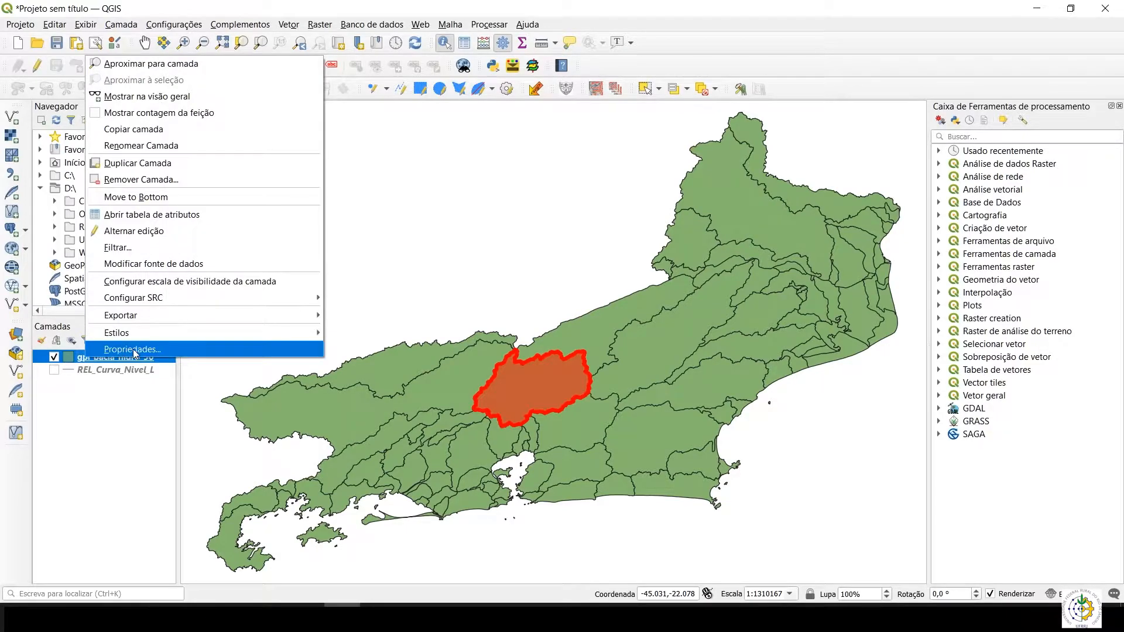
{"action": "left_click", "coordinate": [159, 217]}
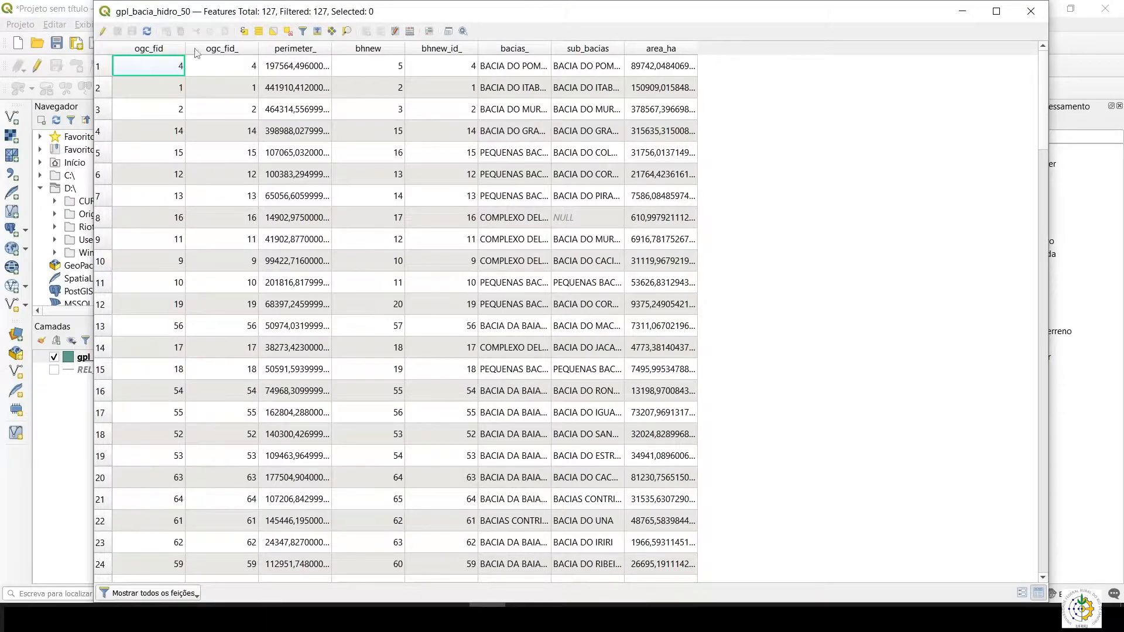
{"action": "left_click", "coordinate": [166, 51]}
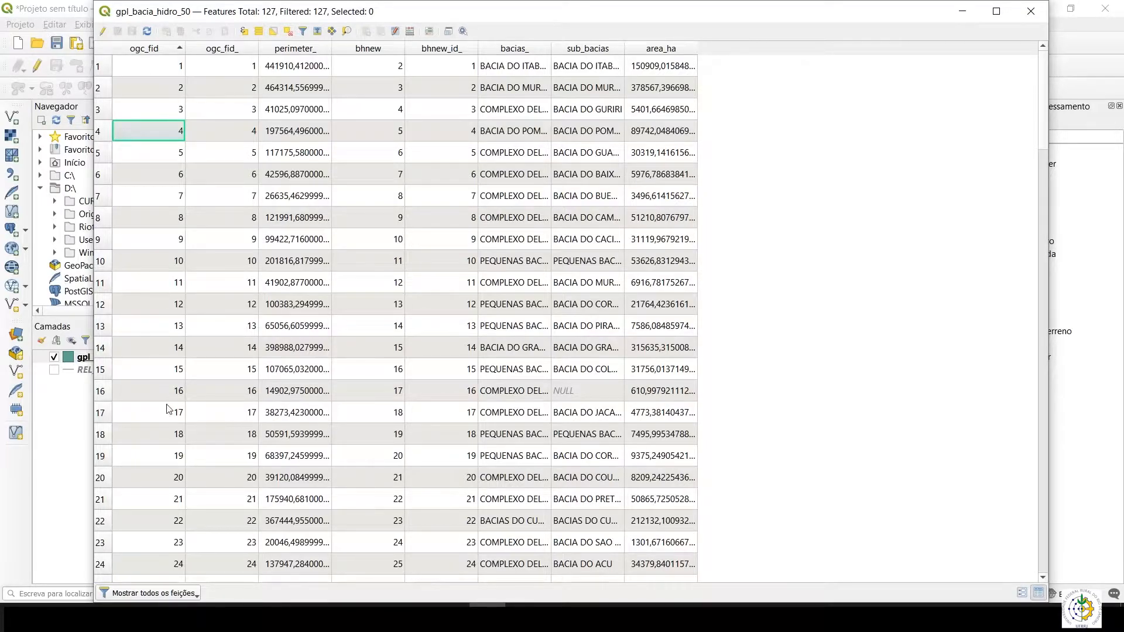
{"action": "scroll", "coordinate": [167, 410], "scroll_direction": "down", "scroll_amount": 13}
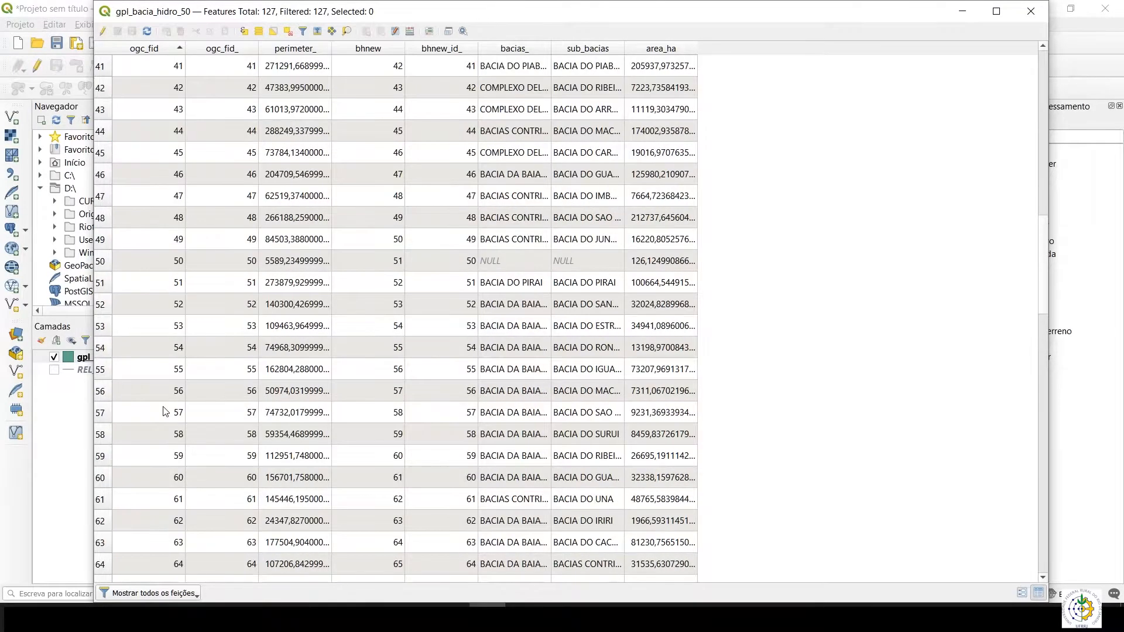
{"action": "scroll", "coordinate": [164, 411], "scroll_direction": "up", "scroll_amount": 3}
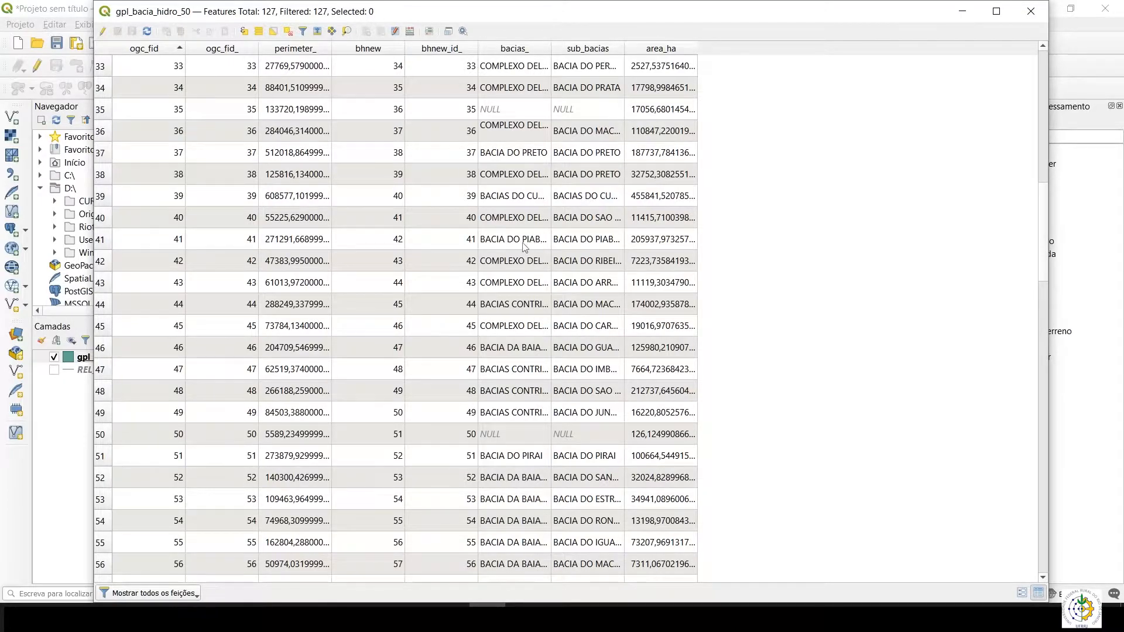
{"action": "left_click", "coordinate": [102, 240]}
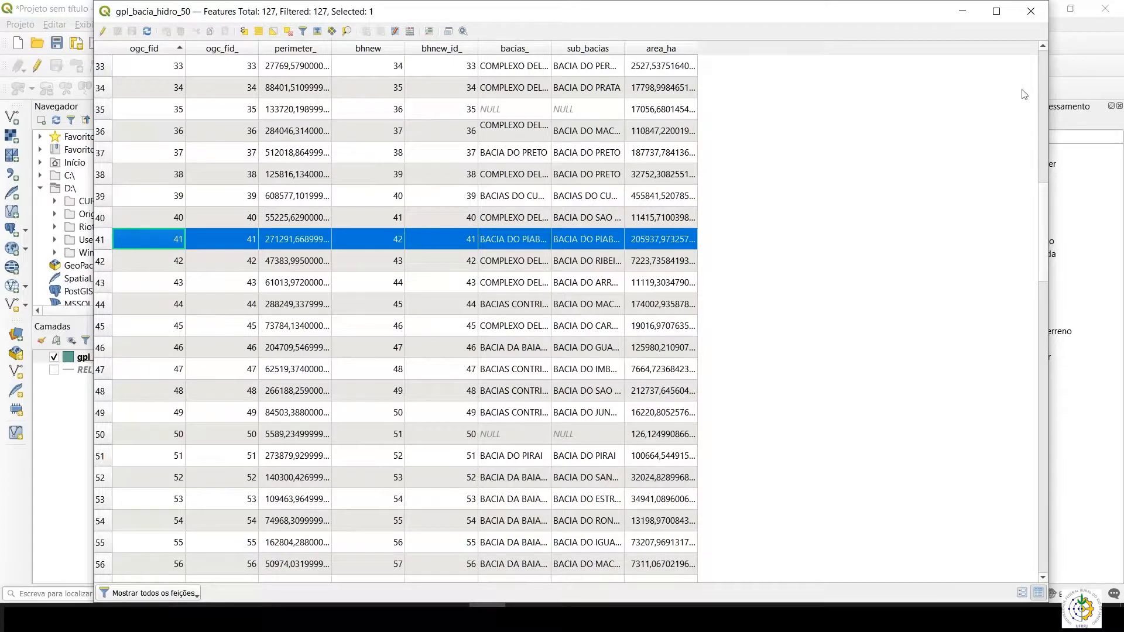
{"action": "left_click", "coordinate": [1031, 11]}
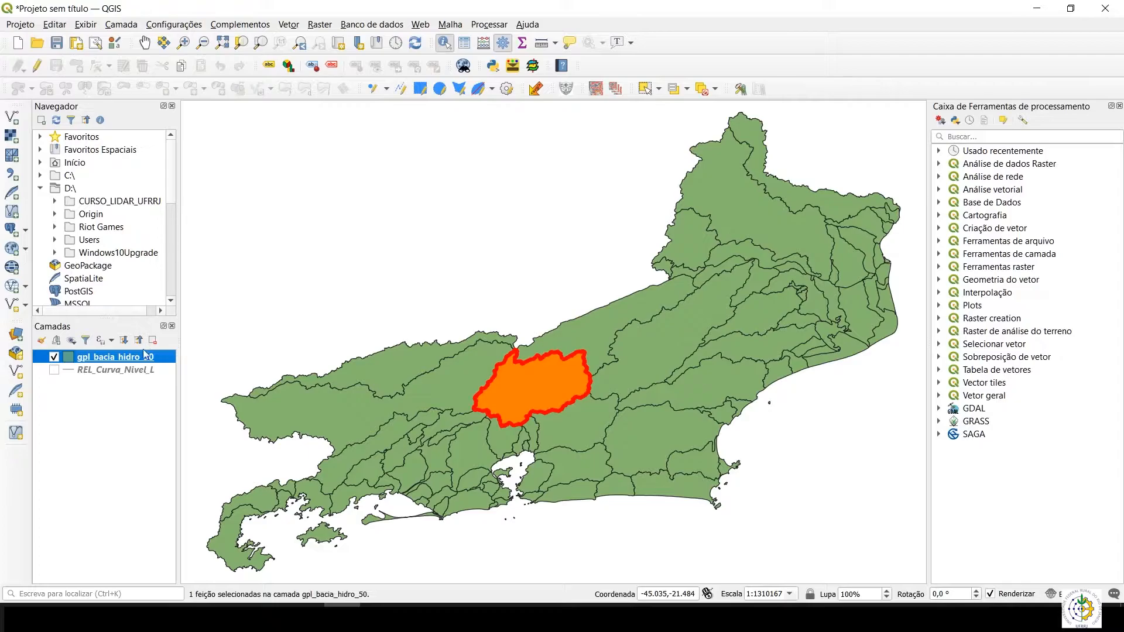
Step: Export only the selected basin of gpl_bacia_hidro_50 as a shapefile named limite in the Saida folder, adding it to the map
{"action": "right_click", "coordinate": [123, 360]}
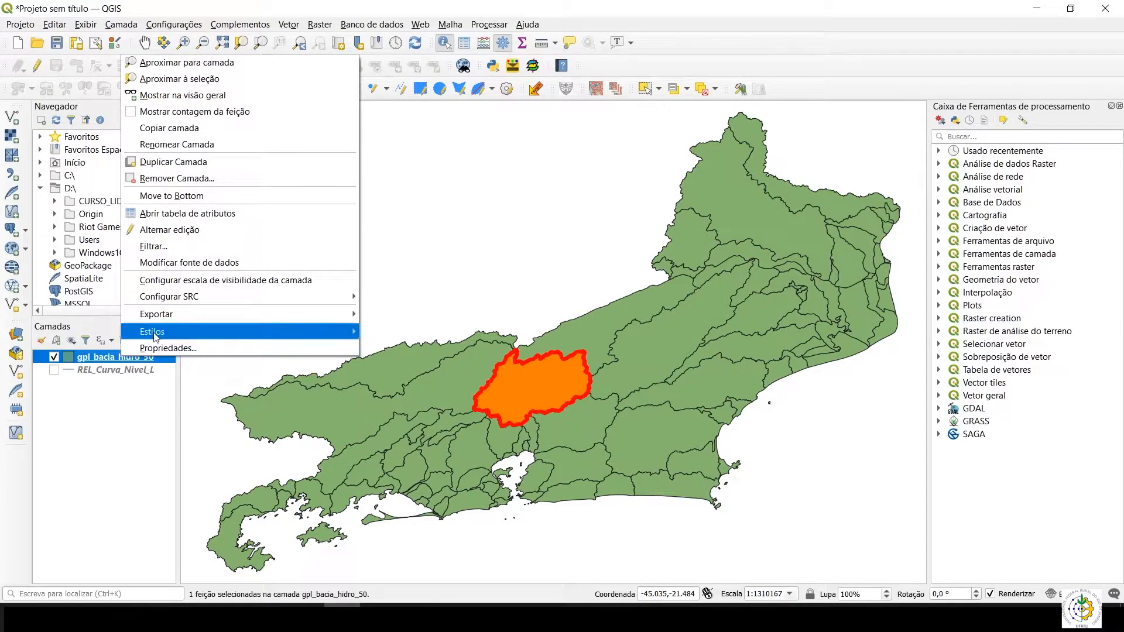
{"action": "mouse_move", "coordinate": [309, 313]}
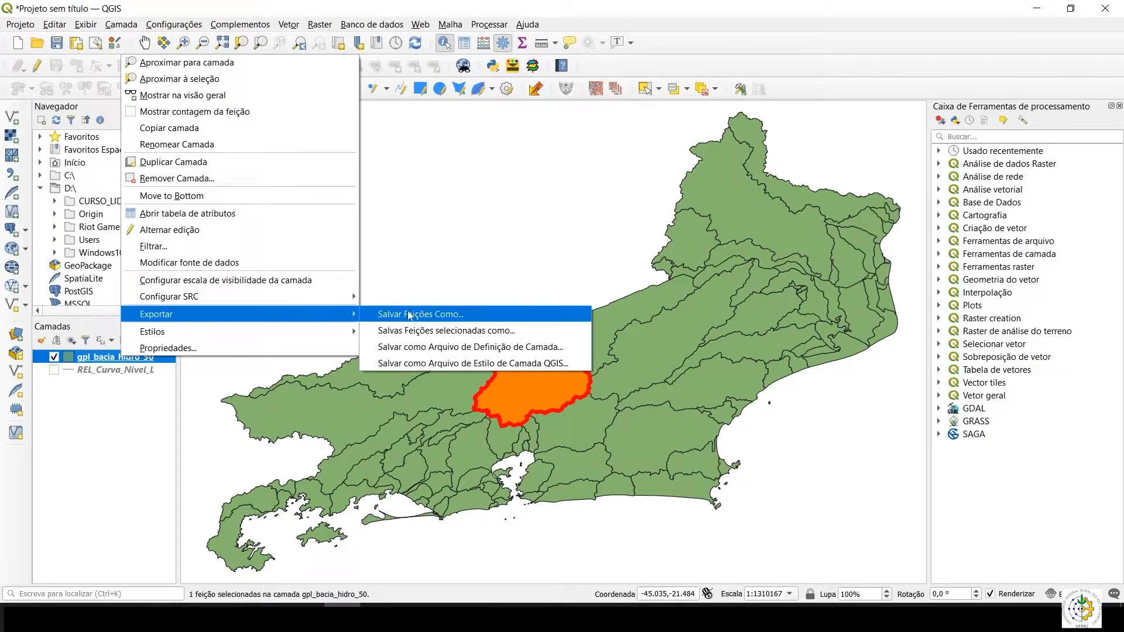
{"action": "left_click", "coordinate": [440, 331]}
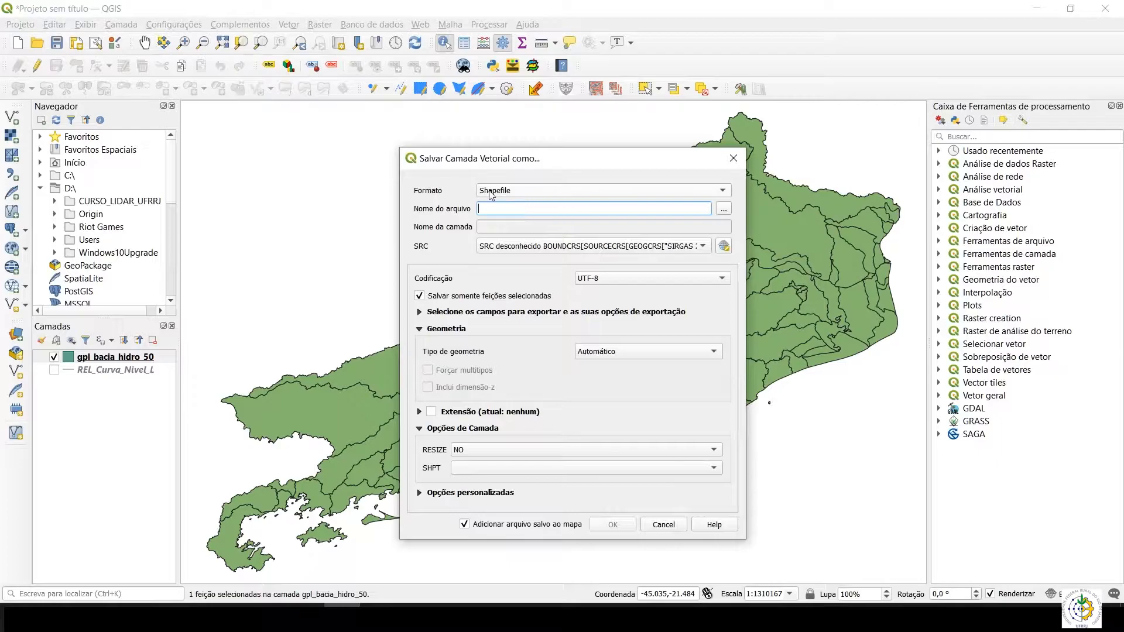
{"action": "left_click", "coordinate": [724, 210]}
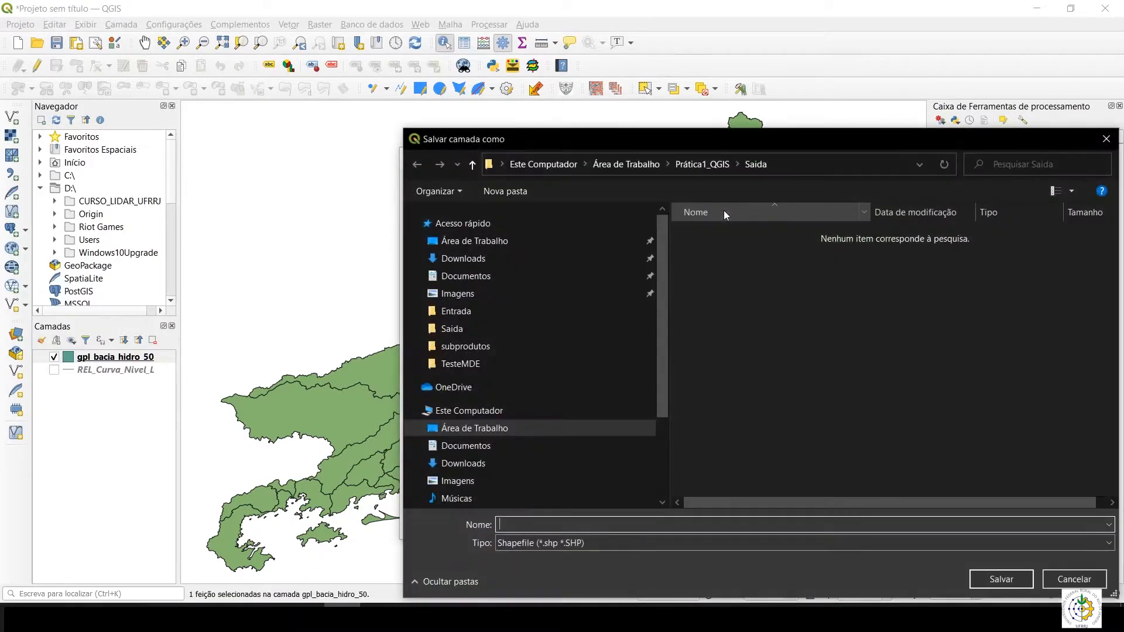
{"action": "left_click", "coordinate": [711, 166]}
{"action": "left_click", "coordinate": [718, 279]}
{"action": "double_click", "coordinate": [718, 280]}
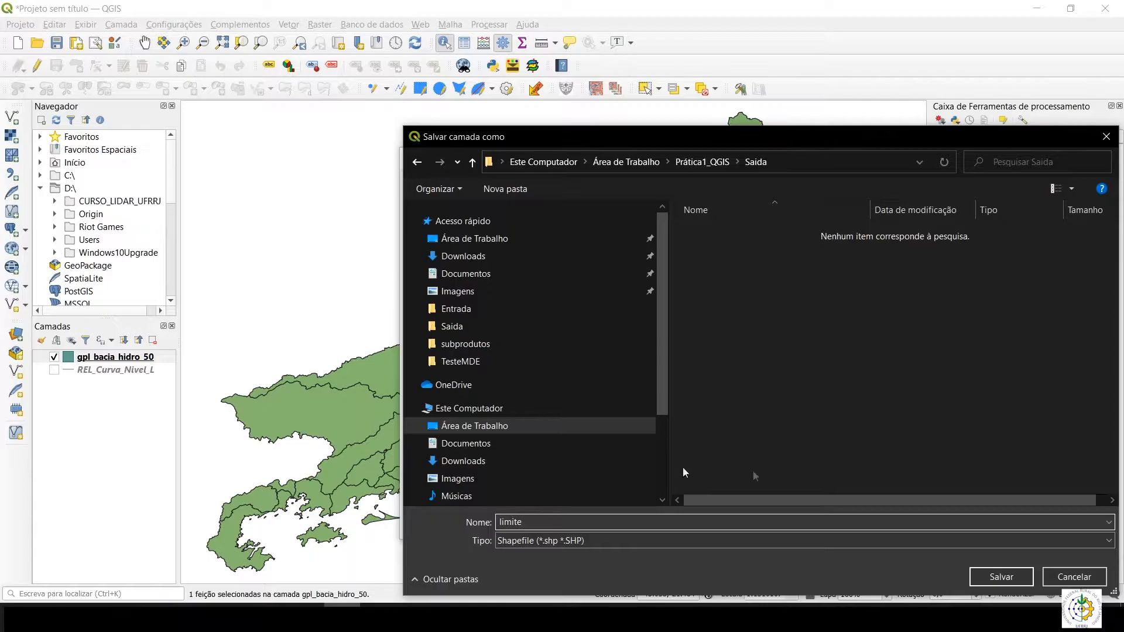
{"action": "left_click", "coordinate": [1008, 578]}
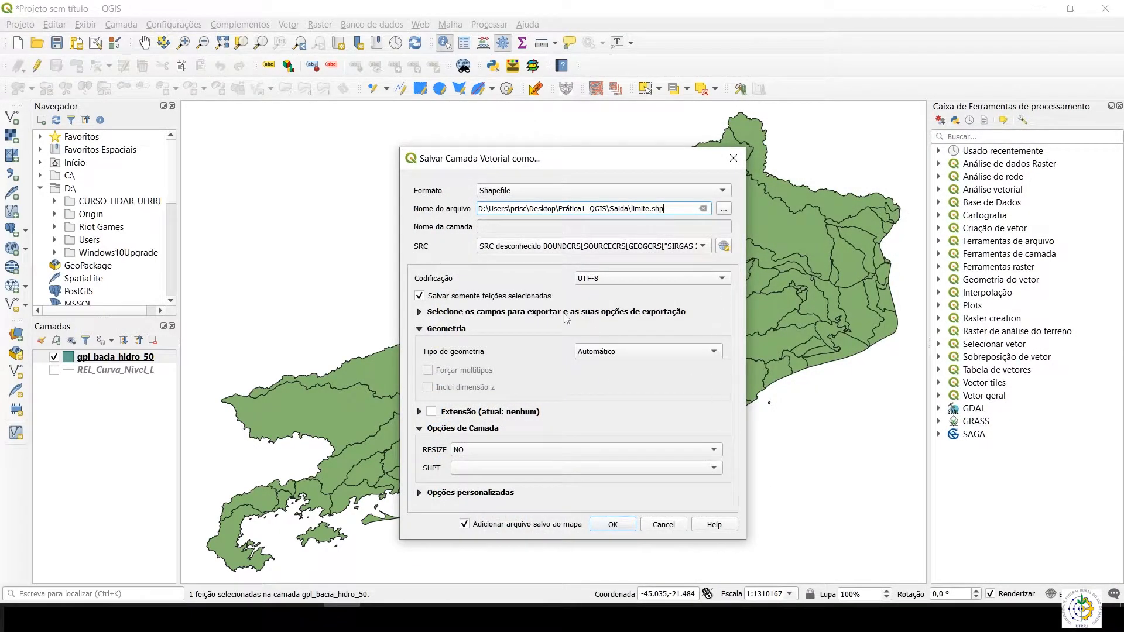
{"action": "left_click", "coordinate": [612, 524]}
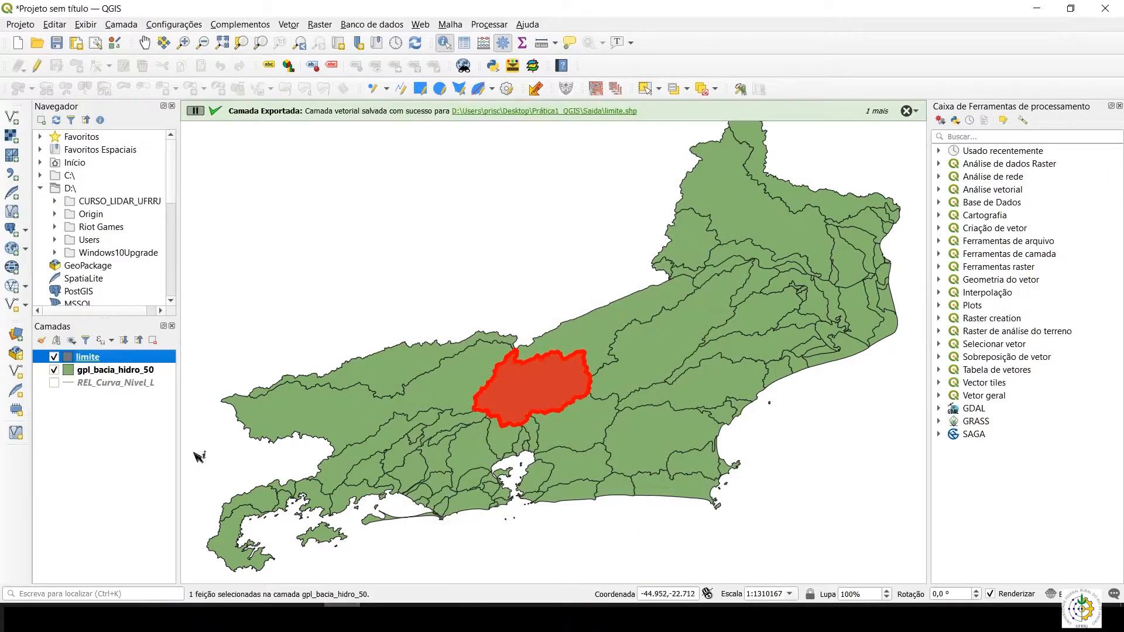
Step: Remove the gpl_bacia_hidro_50 layer from the project
{"action": "left_click", "coordinate": [54, 370]}
{"action": "left_click", "coordinate": [54, 370]}
{"action": "left_click", "coordinate": [88, 370]}
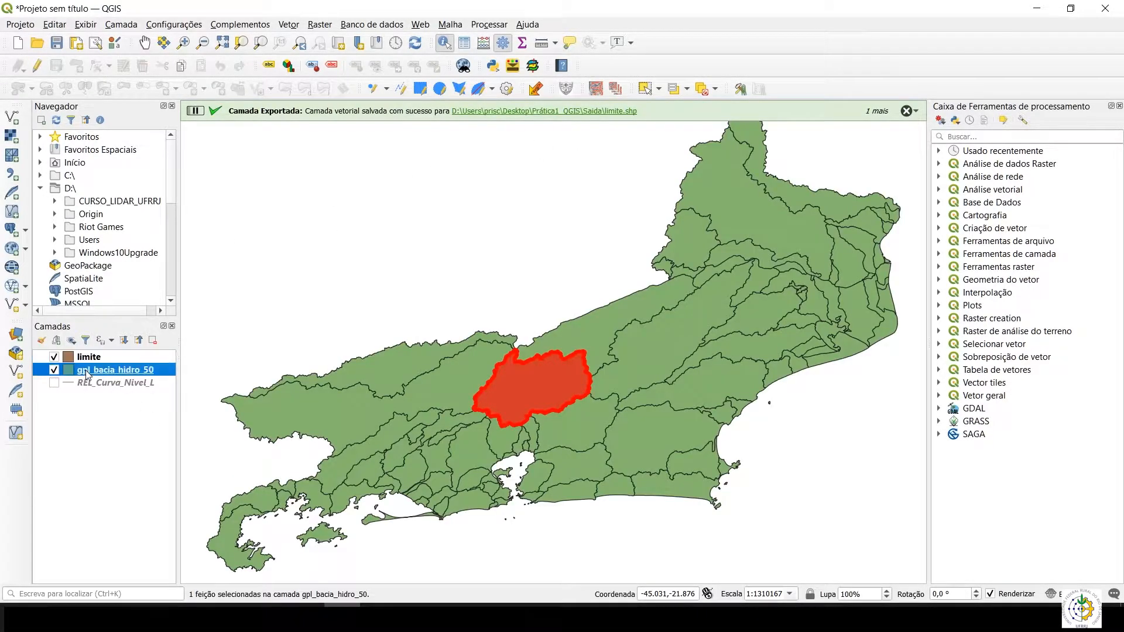
{"action": "right_click", "coordinate": [88, 371]}
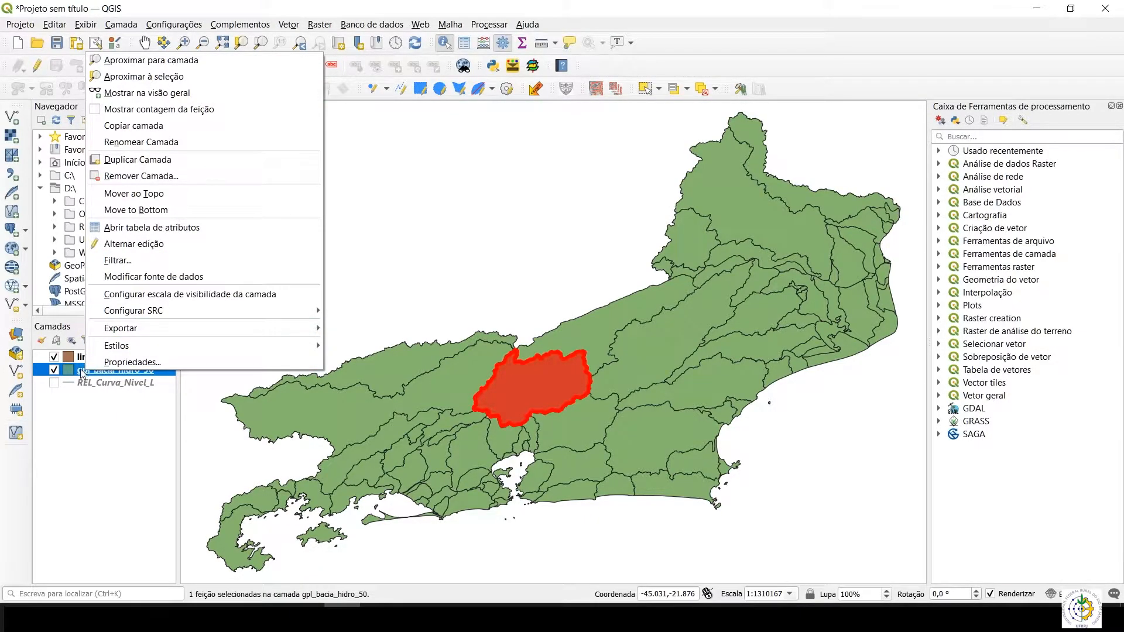
{"action": "left_click", "coordinate": [111, 393]}
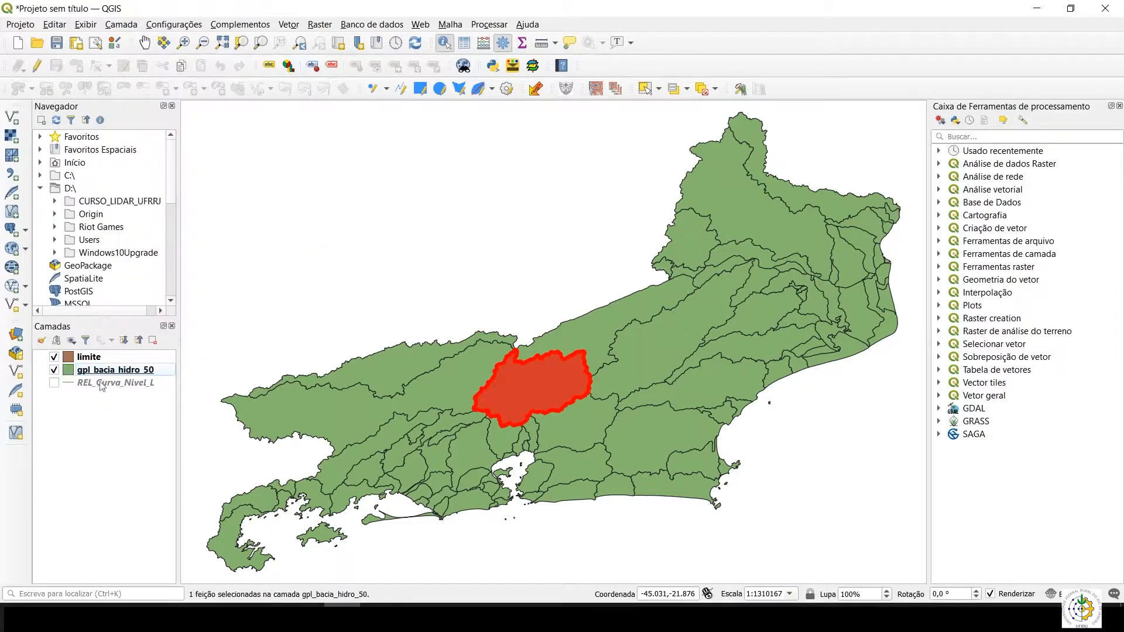
{"action": "left_click", "coordinate": [153, 341]}
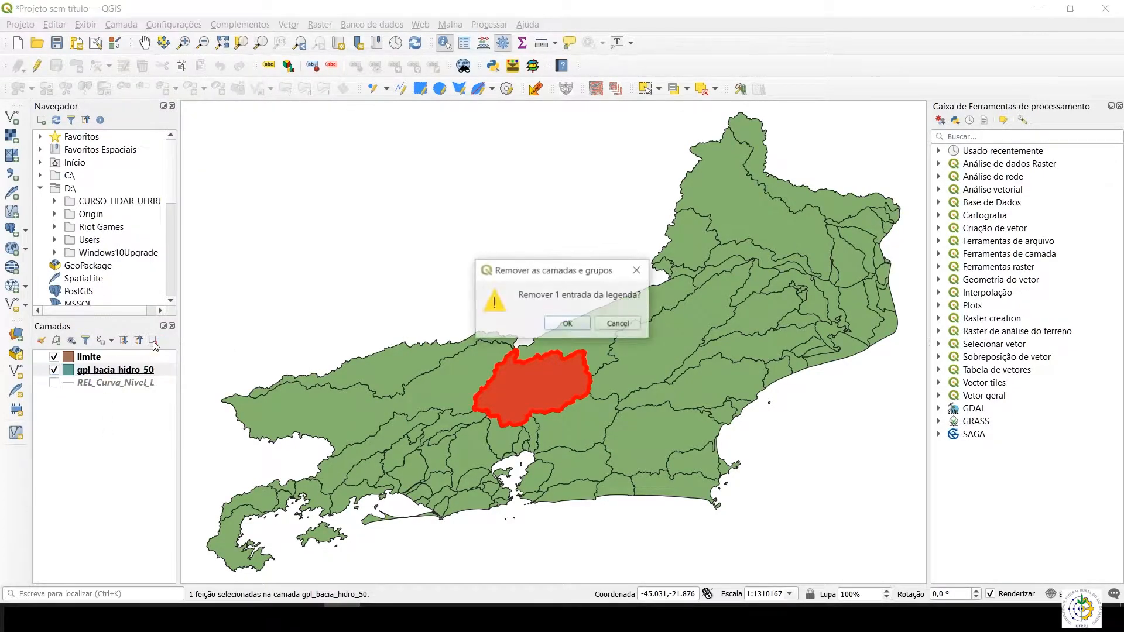
{"action": "left_click", "coordinate": [568, 325]}
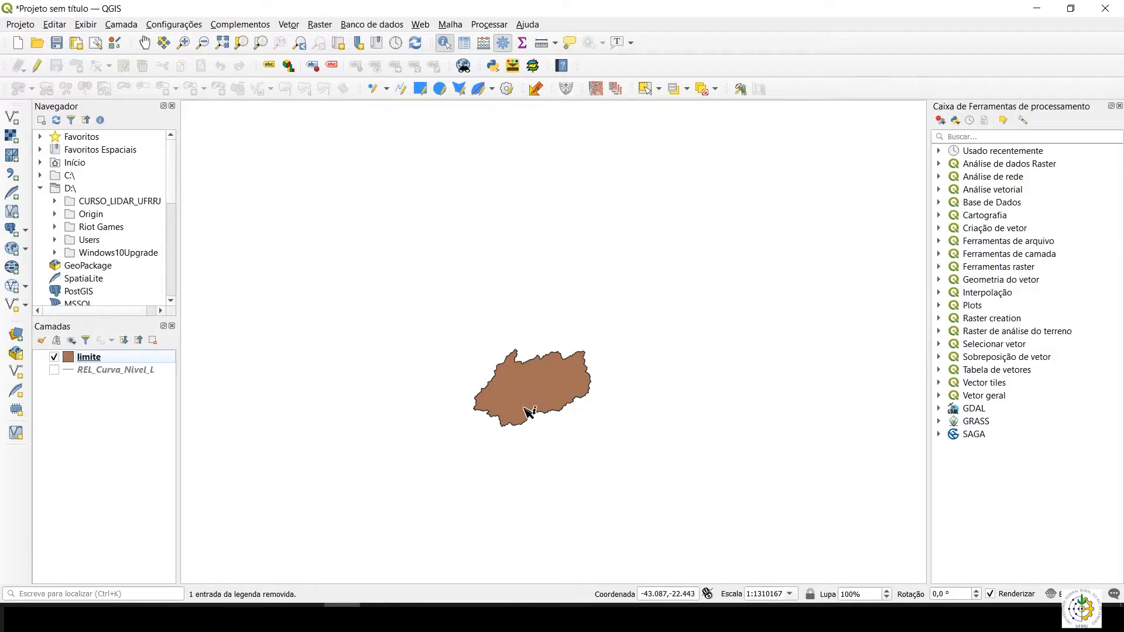
Step: Show the REL_Curva_Nivel_L layer and set up the Recortar geoprocessing tool with REL_Curva_Nivel_L as input and limite as overlay
{"action": "scroll", "coordinate": [533, 398], "scroll_direction": "up", "scroll_amount": 2}
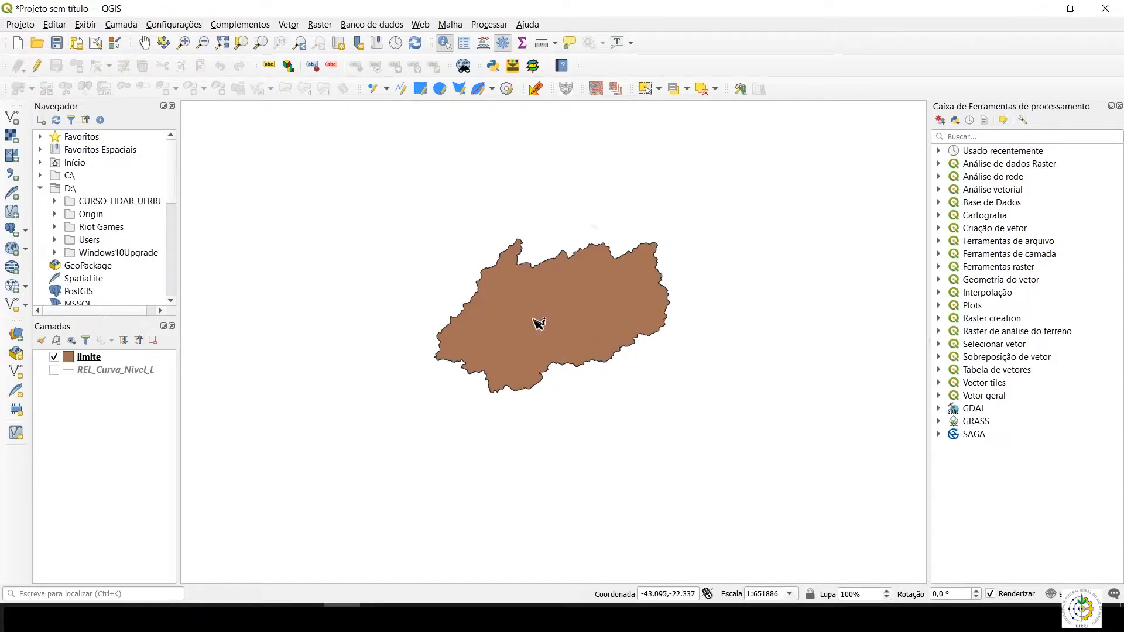
{"action": "left_click", "coordinate": [54, 370]}
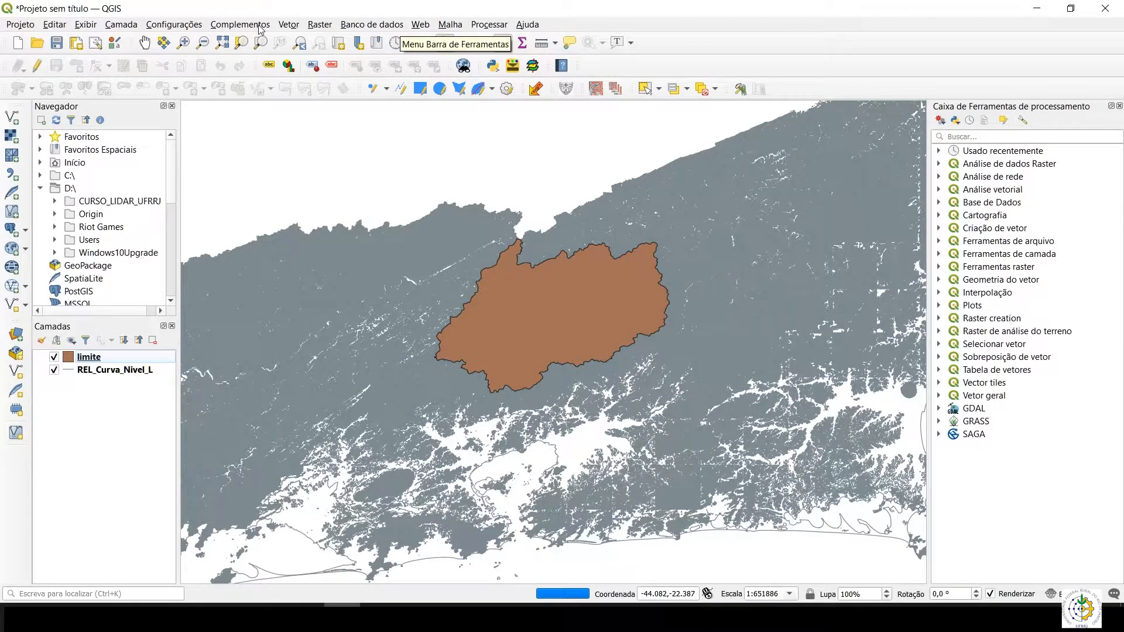
{"action": "left_click", "coordinate": [290, 26]}
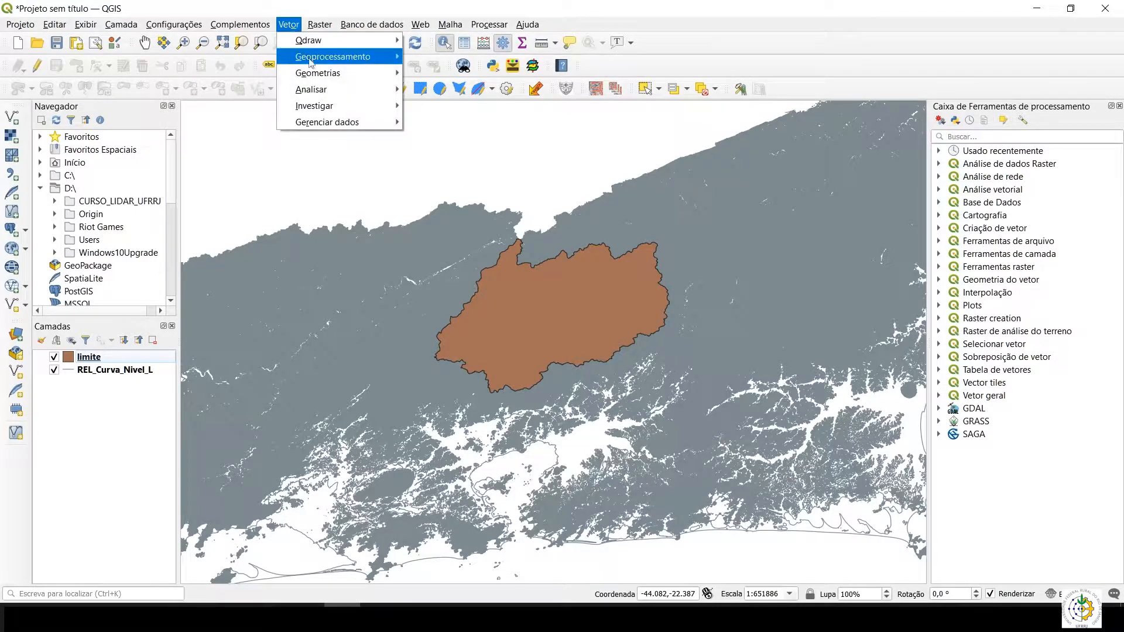
{"action": "mouse_move", "coordinate": [354, 63]}
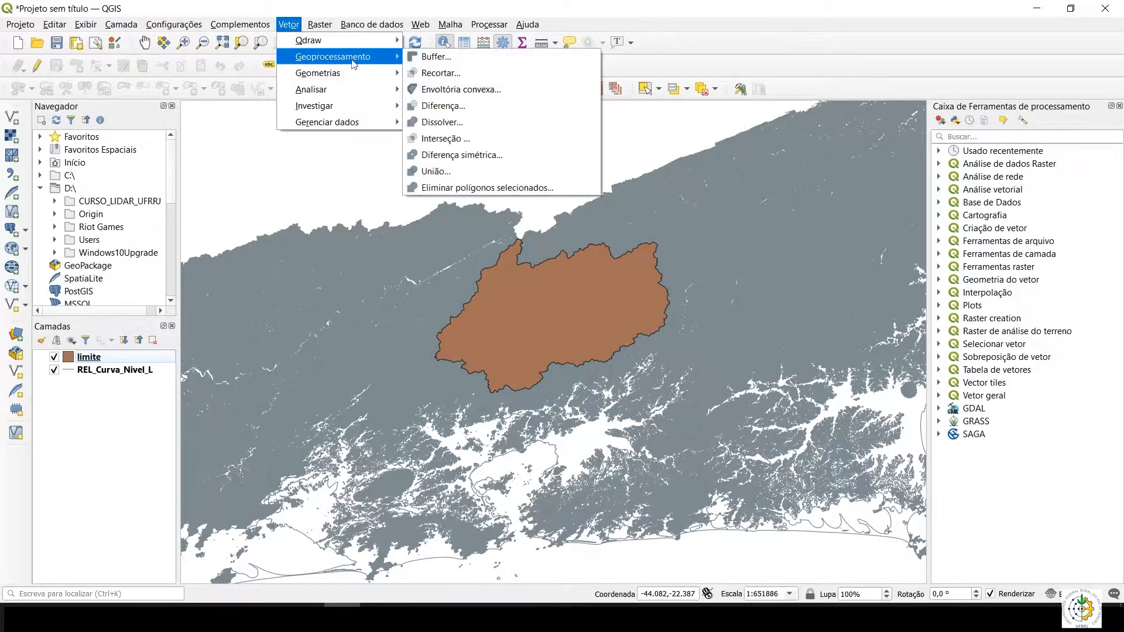
{"action": "left_click", "coordinate": [456, 76]}
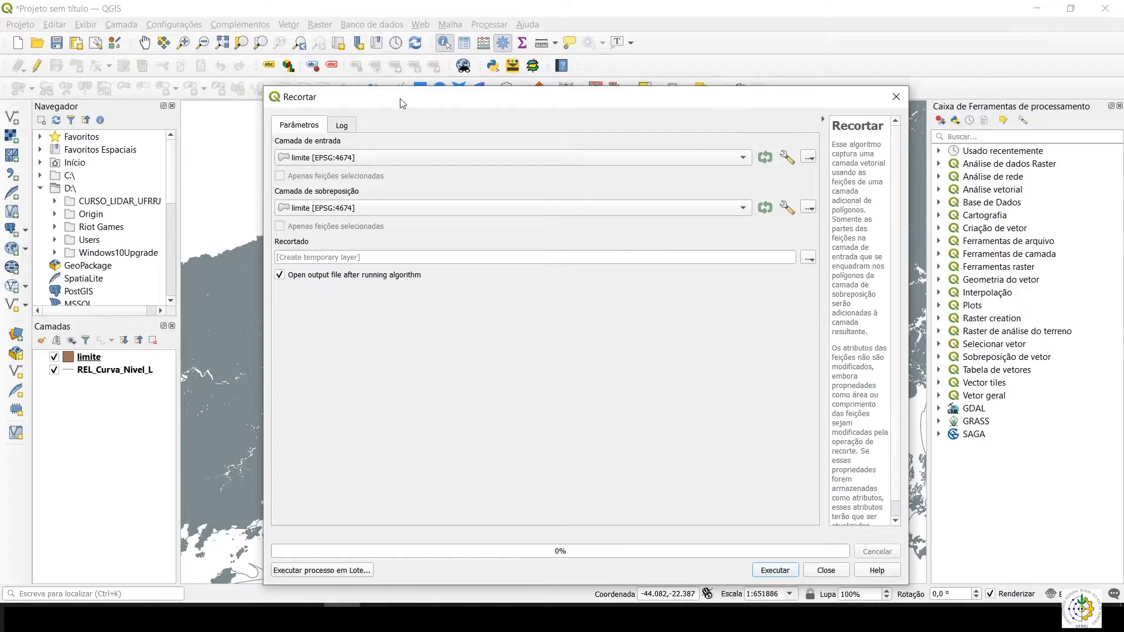
{"action": "left_click_drag", "start_coordinate": [401, 99], "coordinate": [386, 66]}
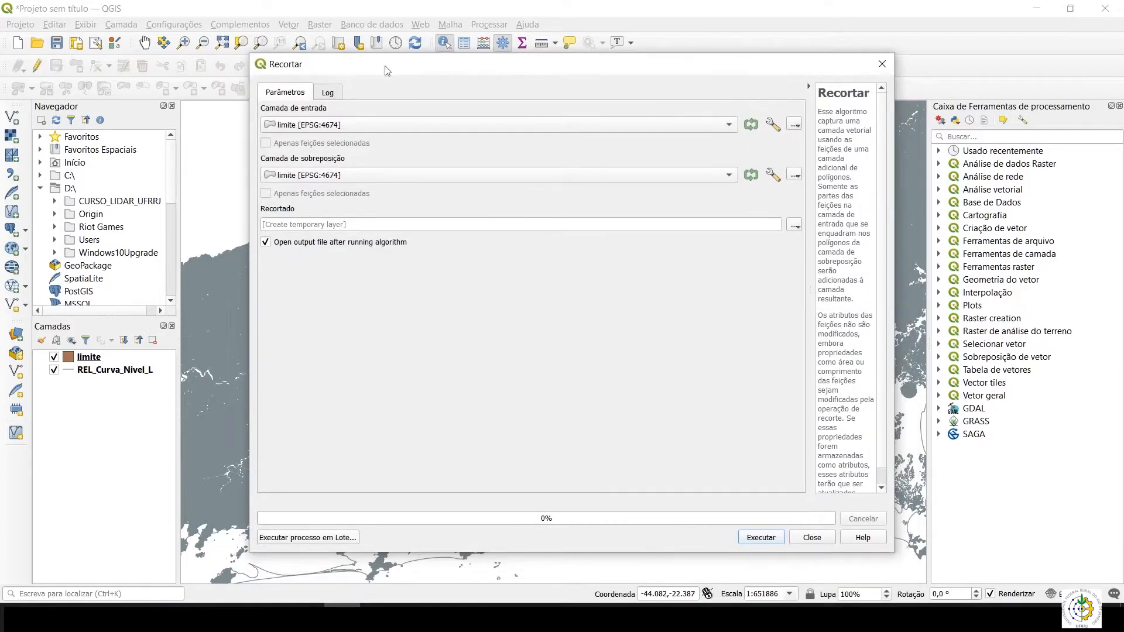
{"action": "left_click", "coordinate": [353, 130]}
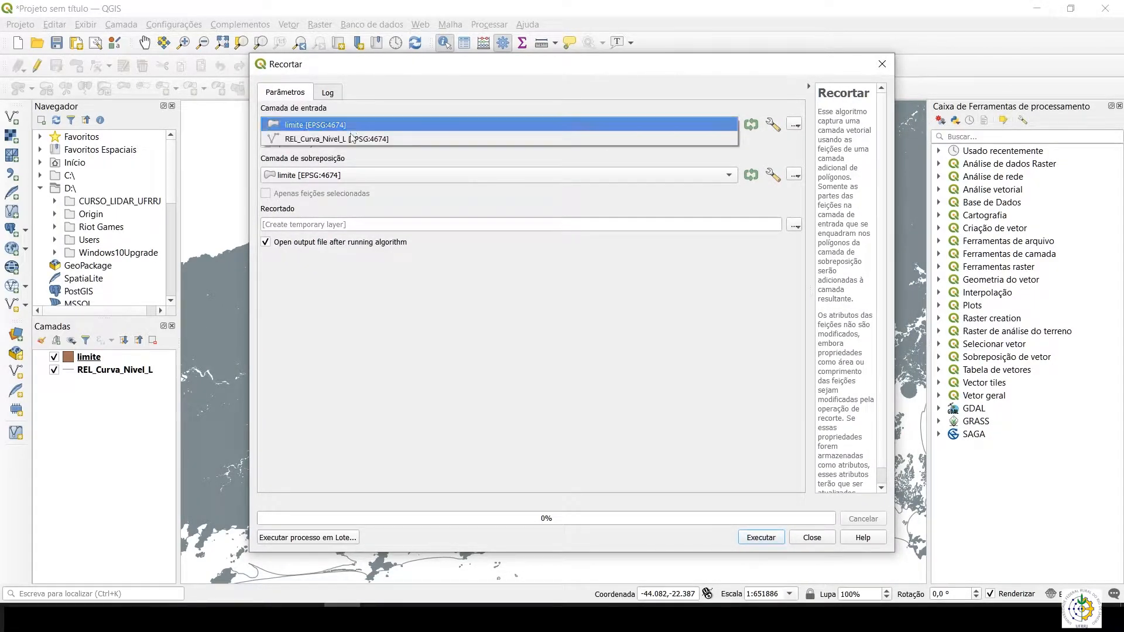
{"action": "left_click", "coordinate": [351, 139]}
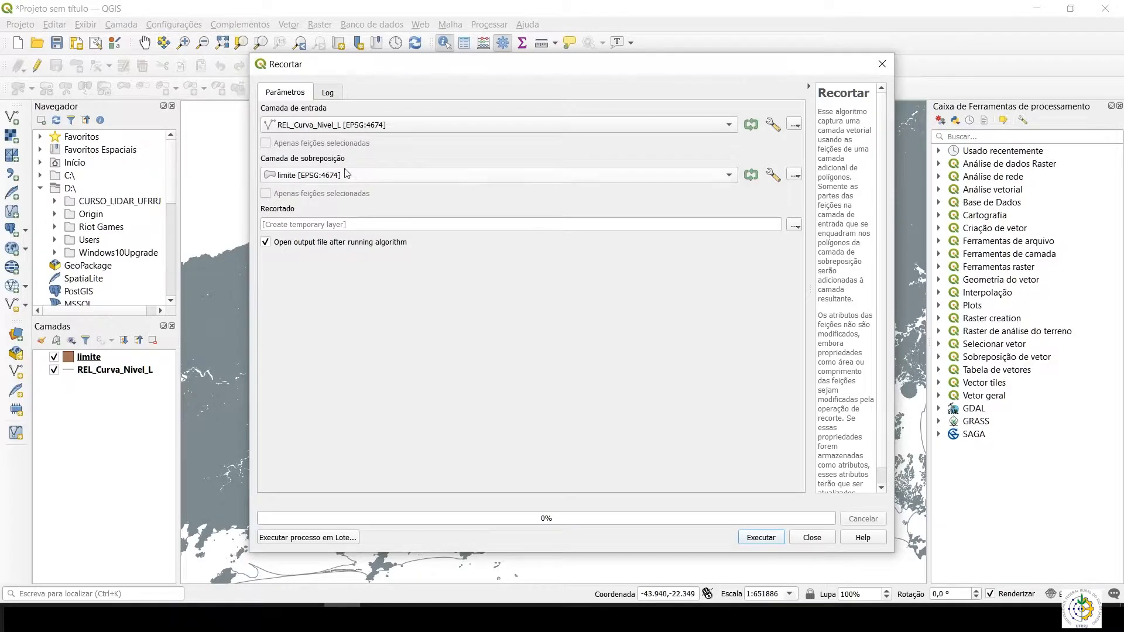
{"action": "left_click", "coordinate": [347, 174]}
{"action": "left_click", "coordinate": [372, 175]}
Step: Choose to save the clip output to a file and browse to the Prática1_QGIS folder using its path copied from File Explorer
{"action": "left_click", "coordinate": [794, 225]}
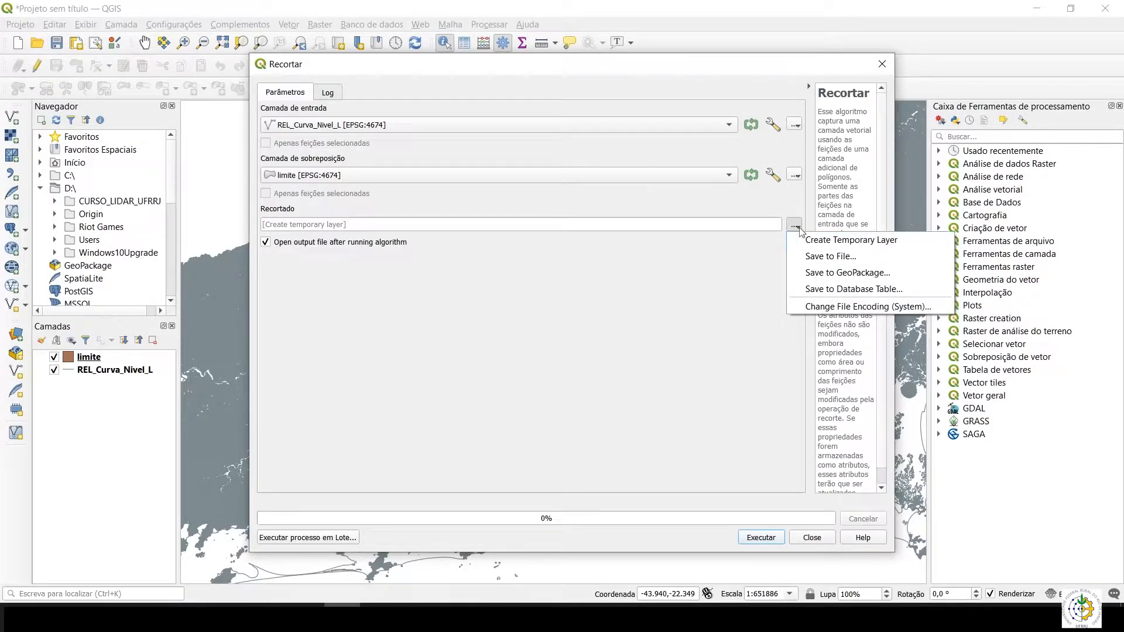
{"action": "left_click", "coordinate": [827, 256]}
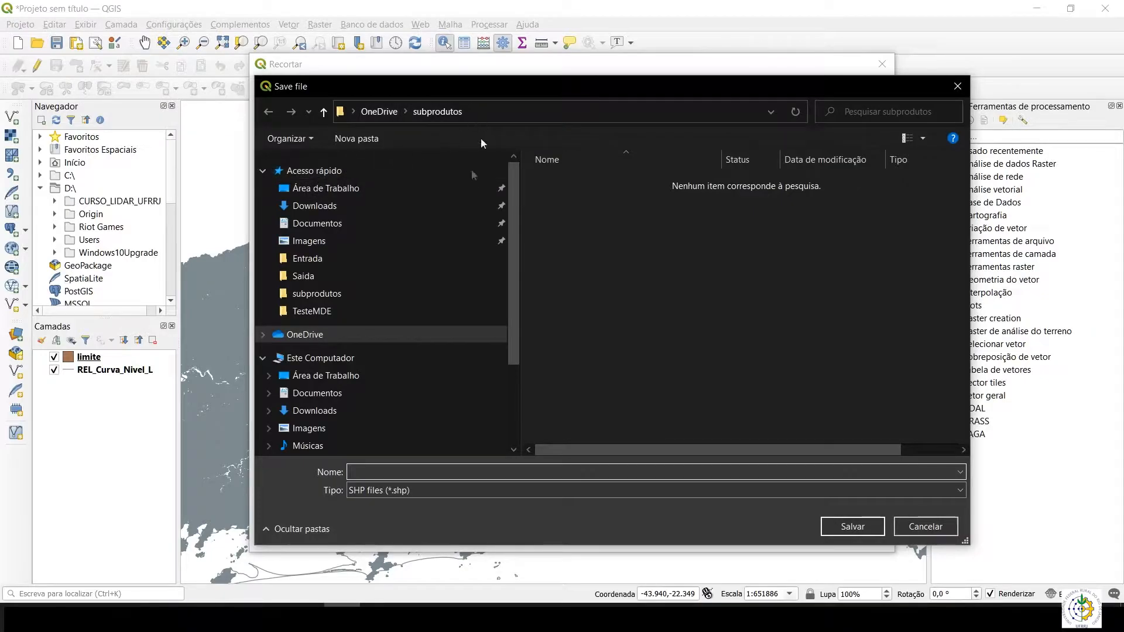
{"action": "left_click", "coordinate": [276, 614]}
{"action": "left_click", "coordinate": [358, 49]}
{"action": "key", "text": "ctrl+c"}
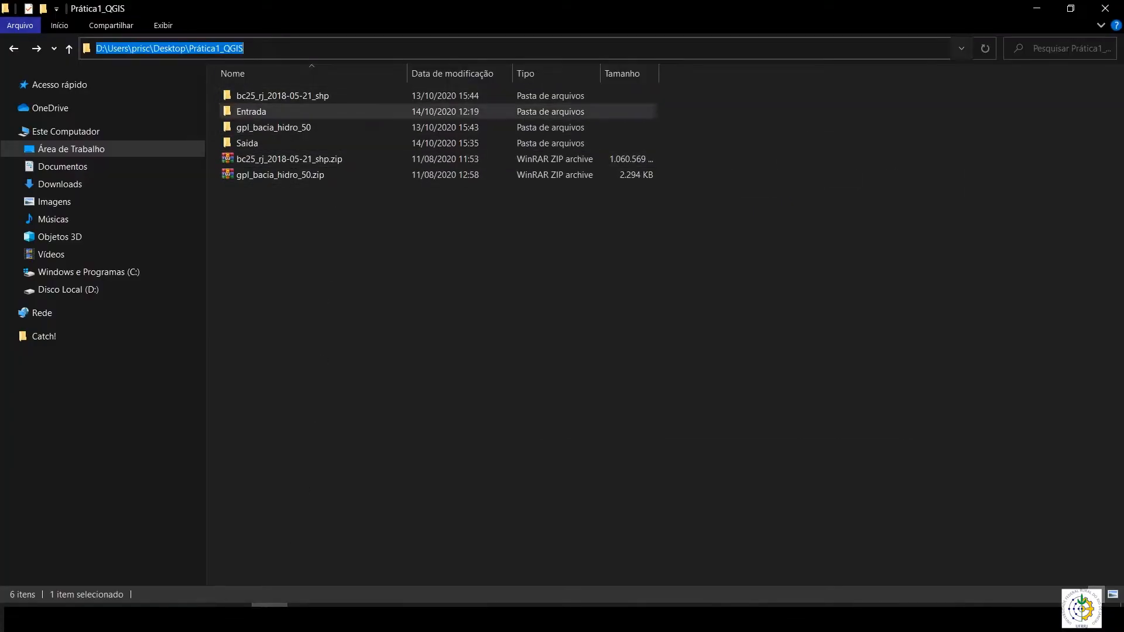
{"action": "left_click", "coordinate": [343, 613]}
{"action": "left_click", "coordinate": [508, 111]}
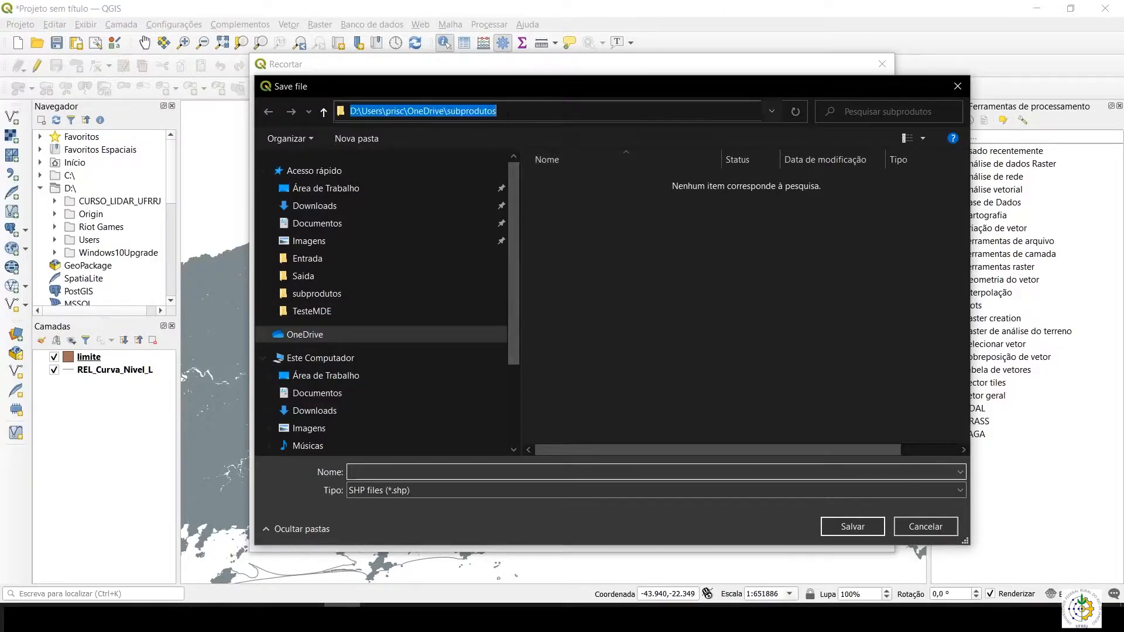
{"action": "key", "text": "ctrl+v"}
{"action": "key", "text": "Return"}
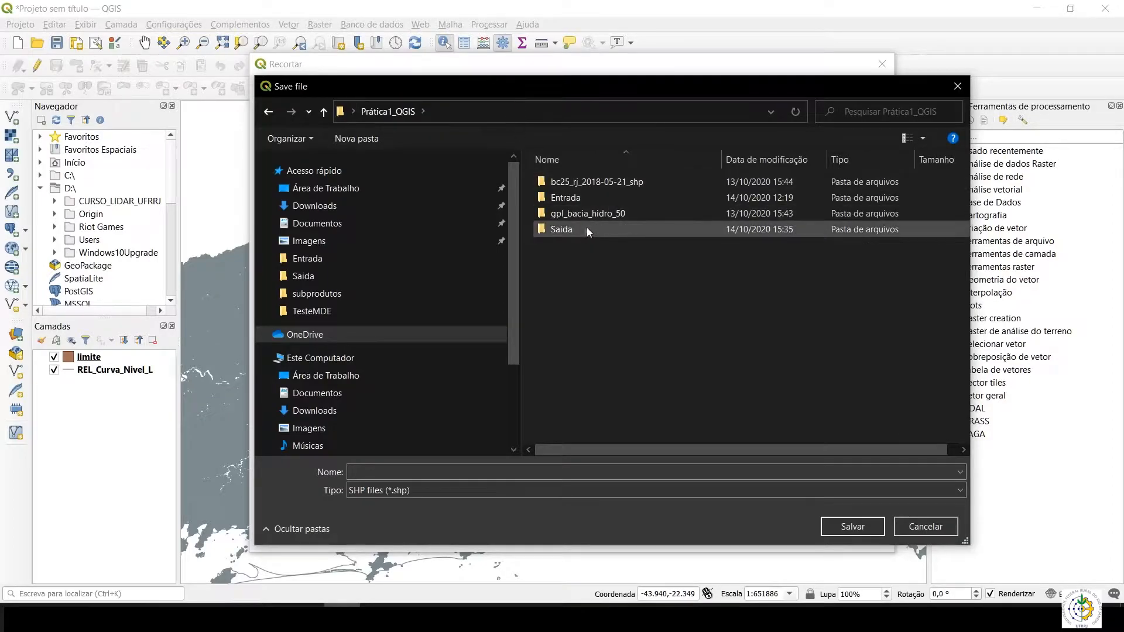
Step: Name the clip output curva_recortada as a shapefile in the Saida folder, run the clip and close the tool
{"action": "double_click", "coordinate": [589, 229]}
{"action": "left_click", "coordinate": [366, 471]}
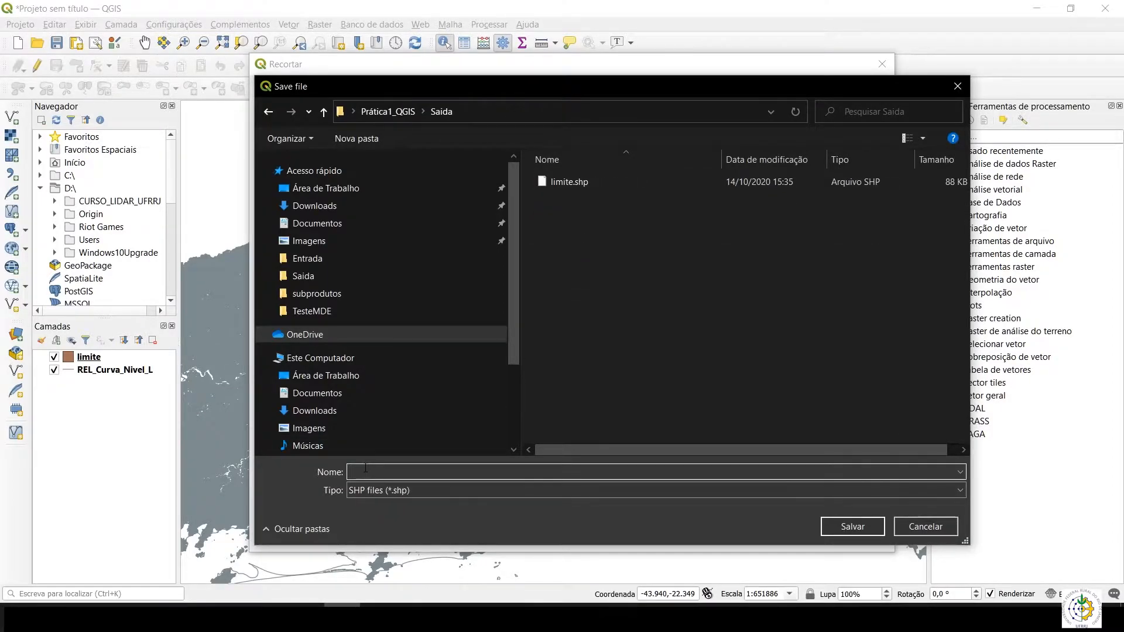
{"action": "type", "text": "curva"}
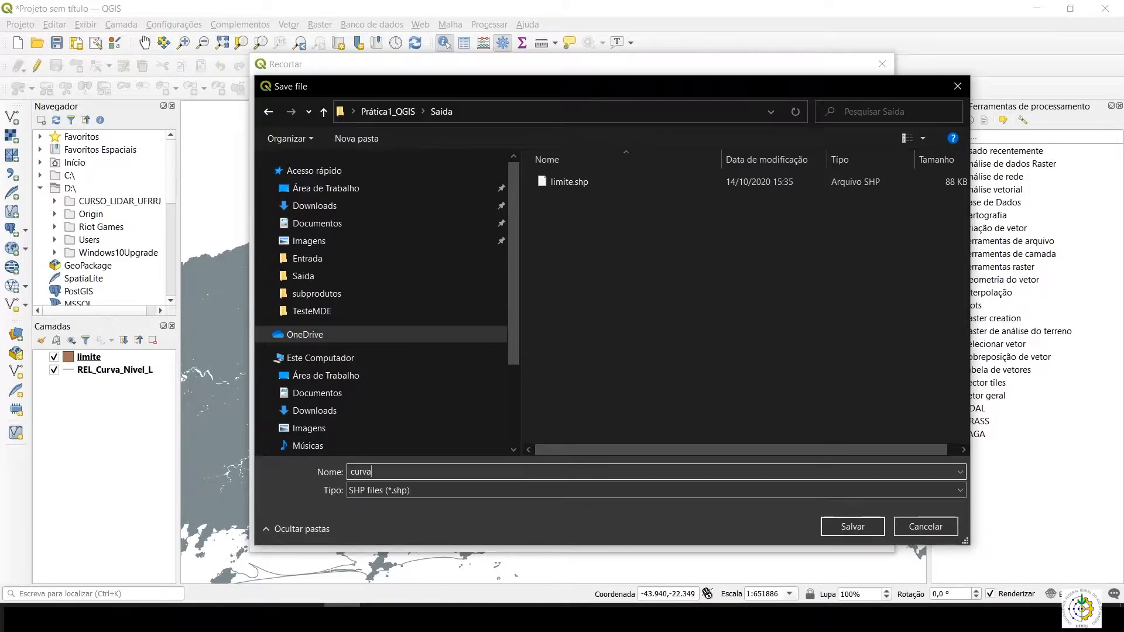
{"action": "type", "text": "_recortada"}
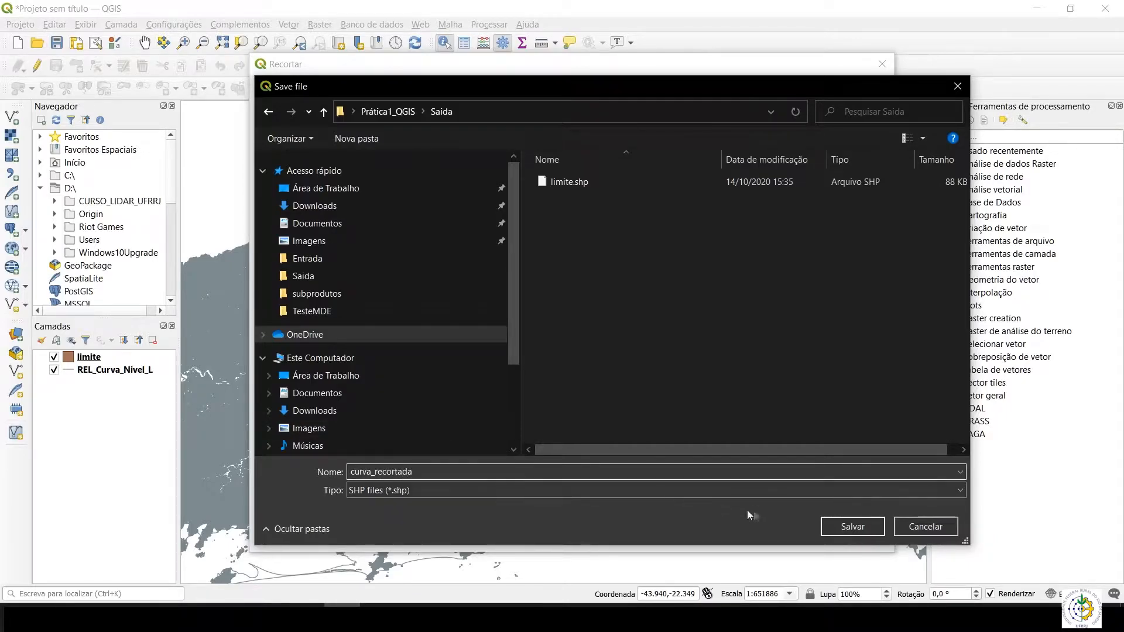
{"action": "left_click", "coordinate": [837, 527]}
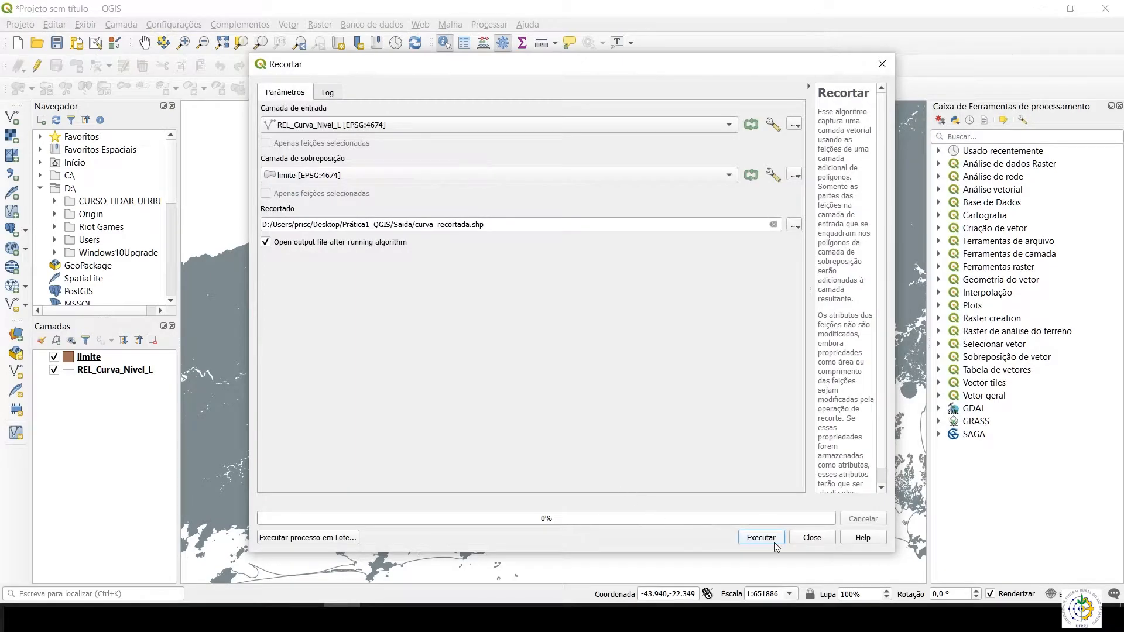
{"action": "left_click", "coordinate": [767, 539]}
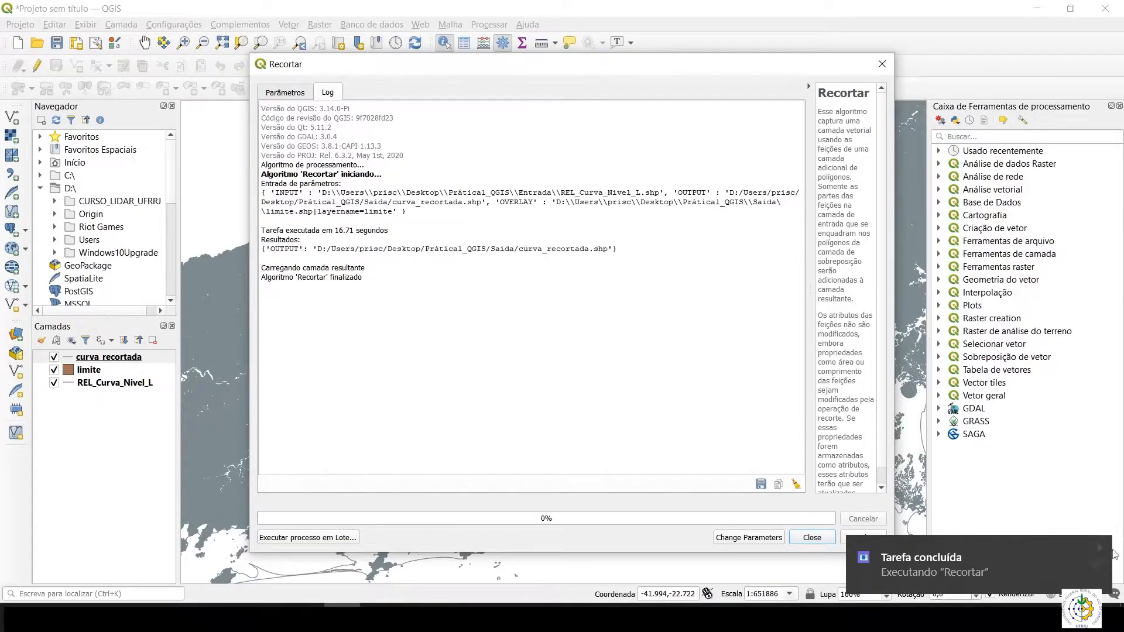
{"action": "left_click", "coordinate": [813, 537]}
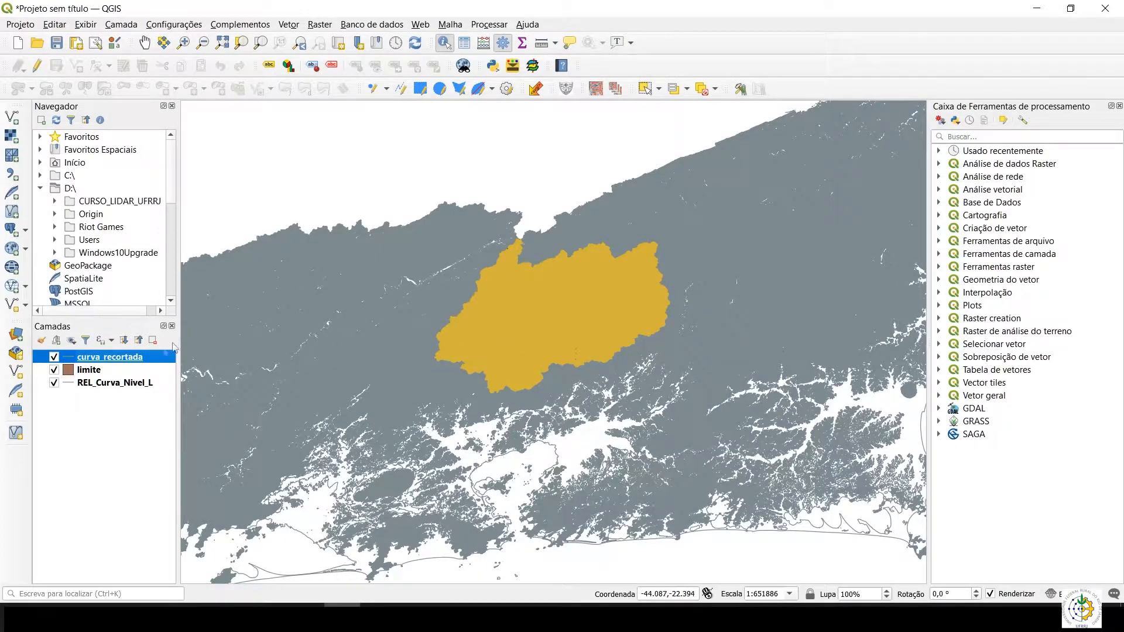
Step: Hide the limite and REL_Curva_Nivel_L layers and inspect the clipped contour lines on the map
{"action": "left_click", "coordinate": [55, 371]}
{"action": "left_click", "coordinate": [54, 383]}
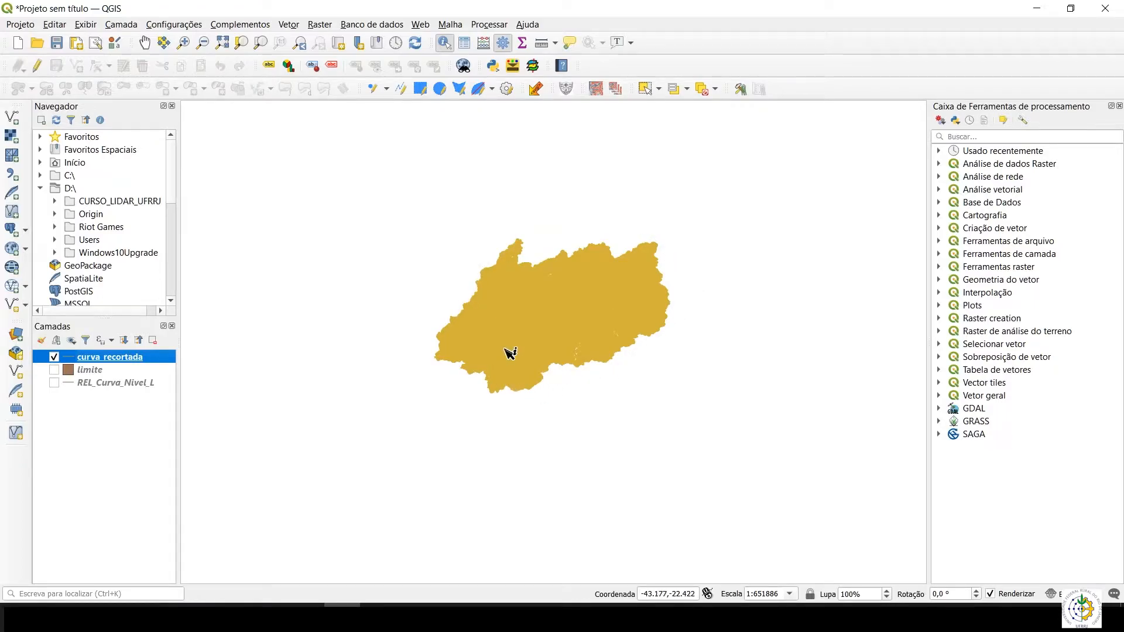
{"action": "scroll", "coordinate": [510, 353], "scroll_direction": "up", "scroll_amount": 2}
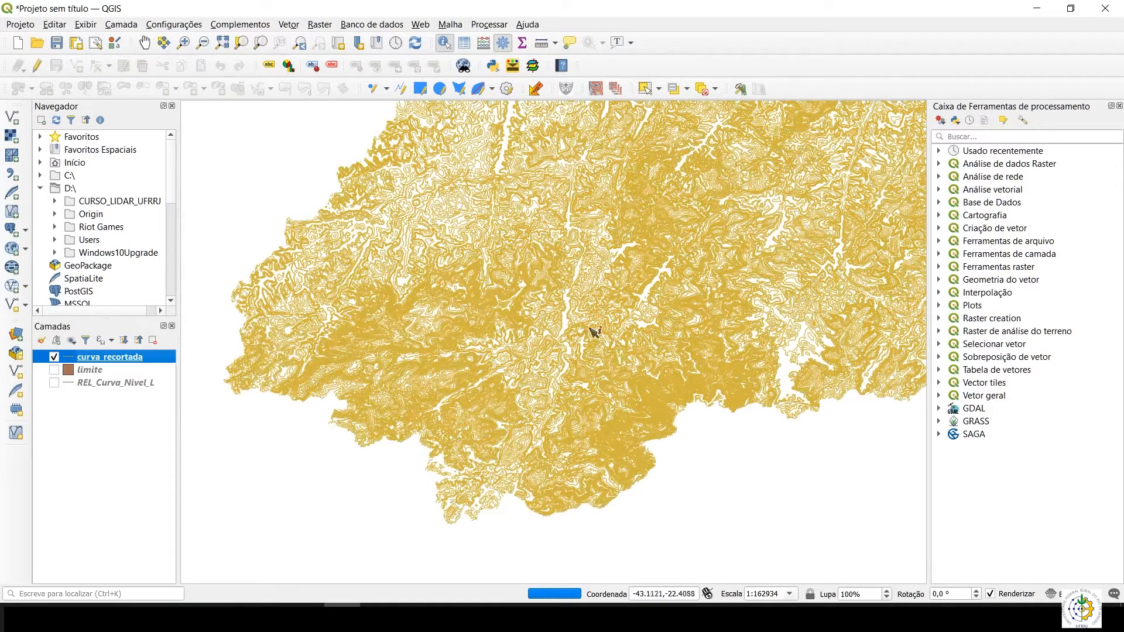
{"action": "scroll", "coordinate": [613, 302], "scroll_direction": "down", "scroll_amount": 1}
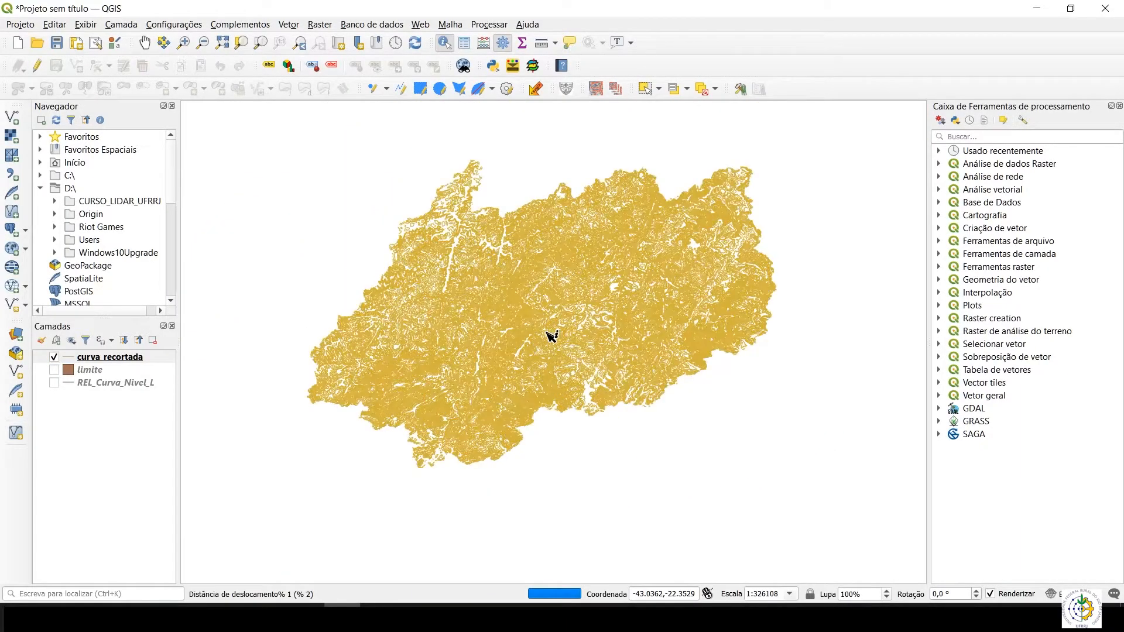
{"action": "left_click", "coordinate": [54, 383]}
{"action": "left_click", "coordinate": [55, 382]}
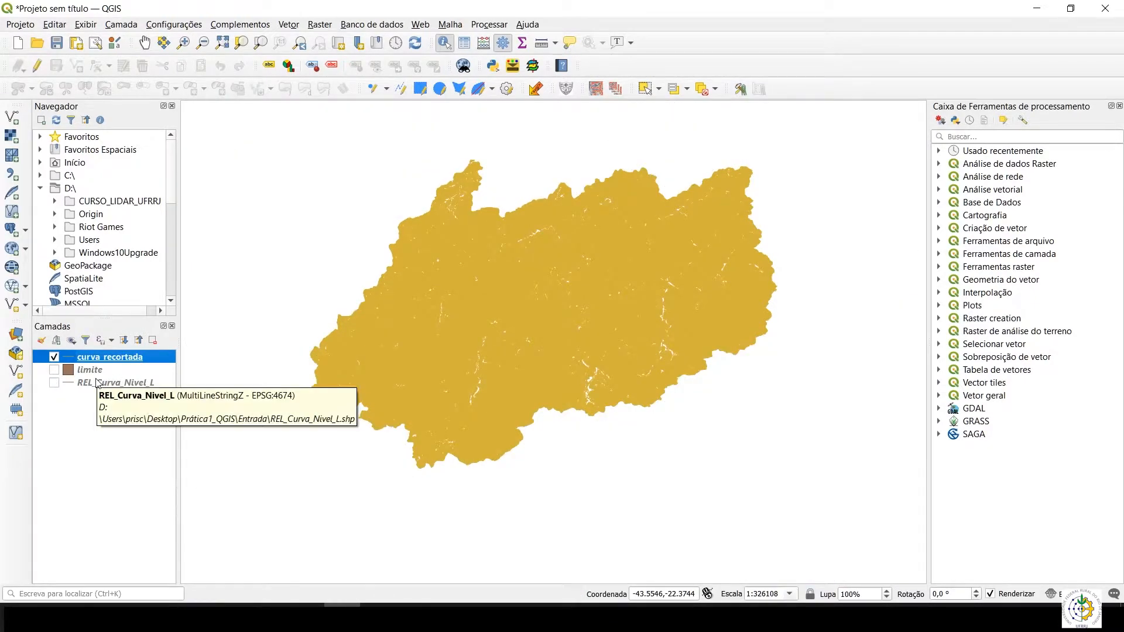
{"action": "left_click", "coordinate": [90, 372]}
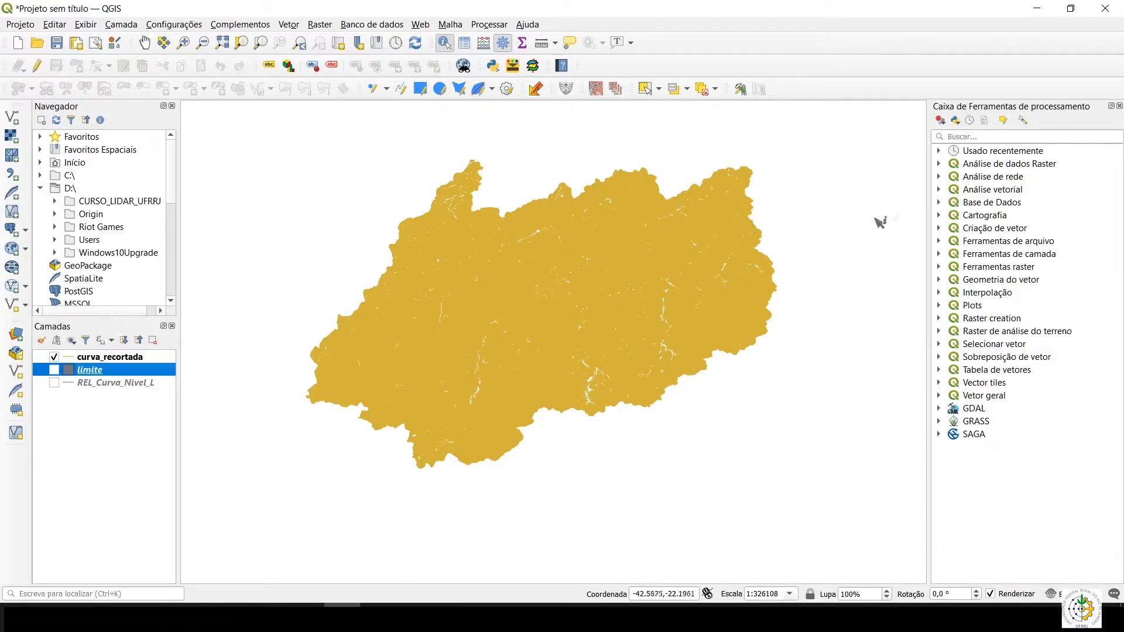
{"action": "left_click", "coordinate": [968, 137]}
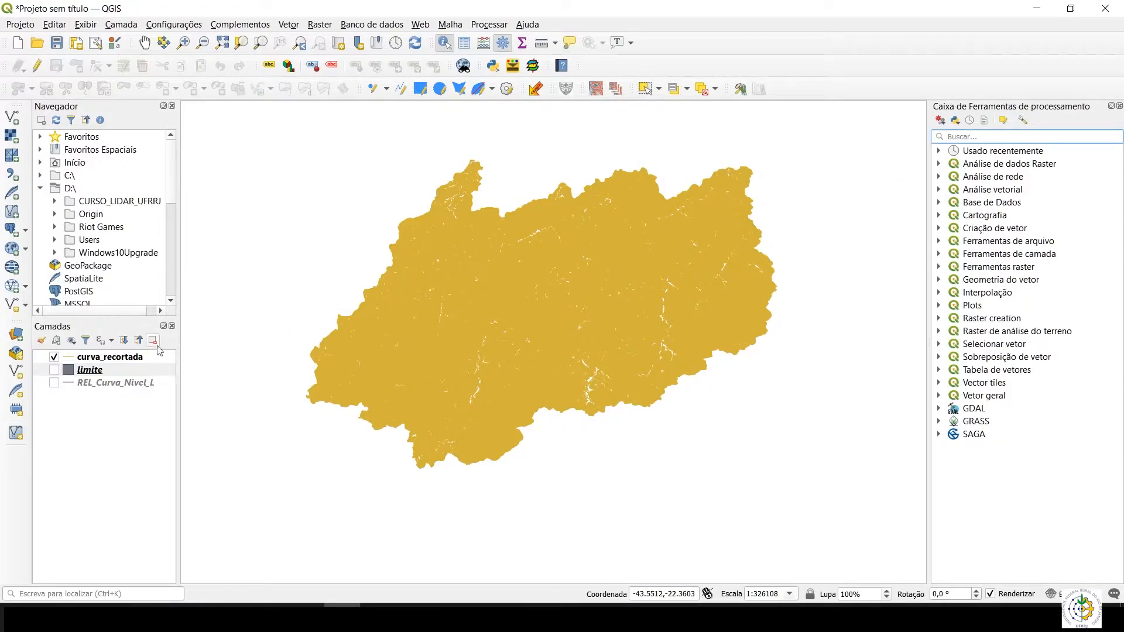
Step: Review the provider information and field list in the curva_recortada layer properties, then close them
{"action": "left_click", "coordinate": [140, 359]}
{"action": "right_click", "coordinate": [140, 360]}
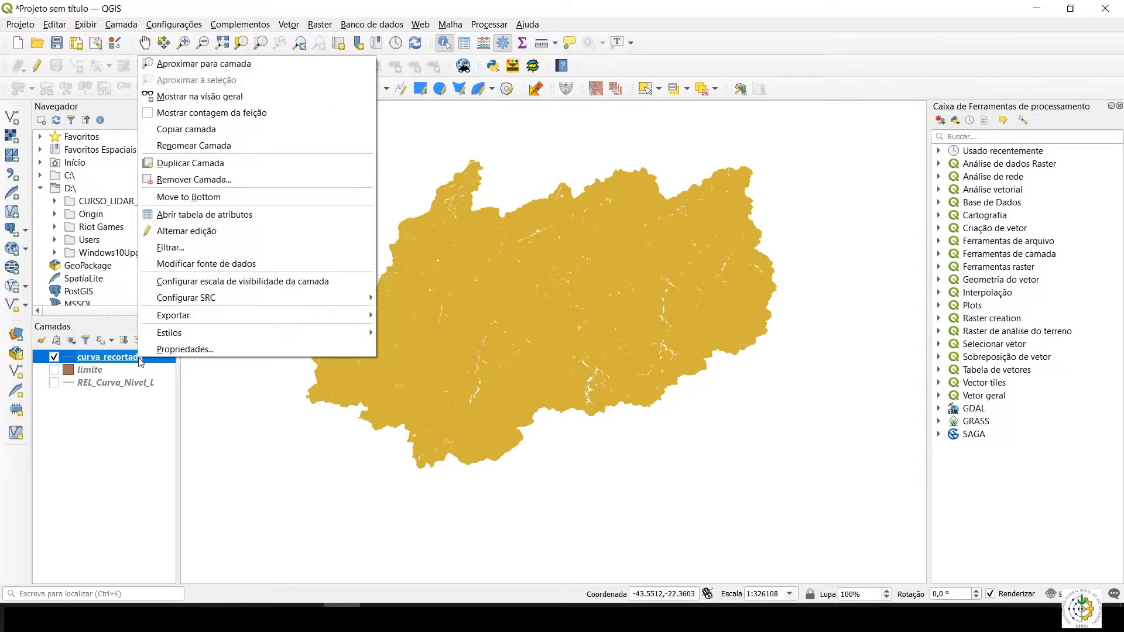
{"action": "left_click", "coordinate": [176, 349]}
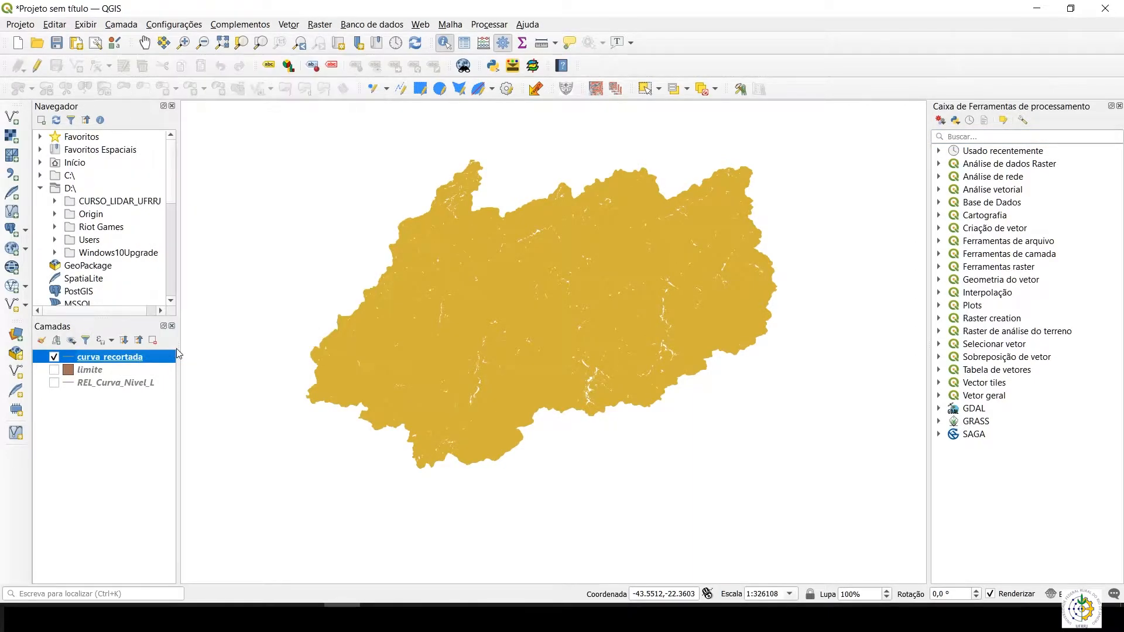
{"action": "left_click", "coordinate": [167, 173]}
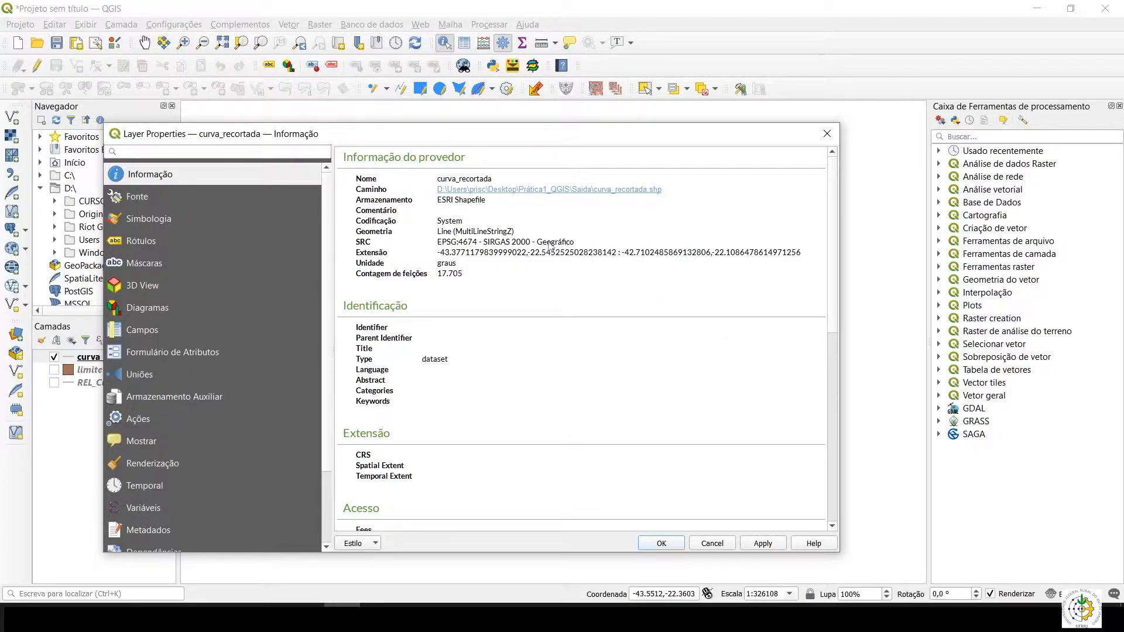
{"action": "scroll", "coordinate": [609, 370], "scroll_direction": "down", "scroll_amount": 10}
{"action": "scroll", "coordinate": [609, 370], "scroll_direction": "down", "scroll_amount": 1}
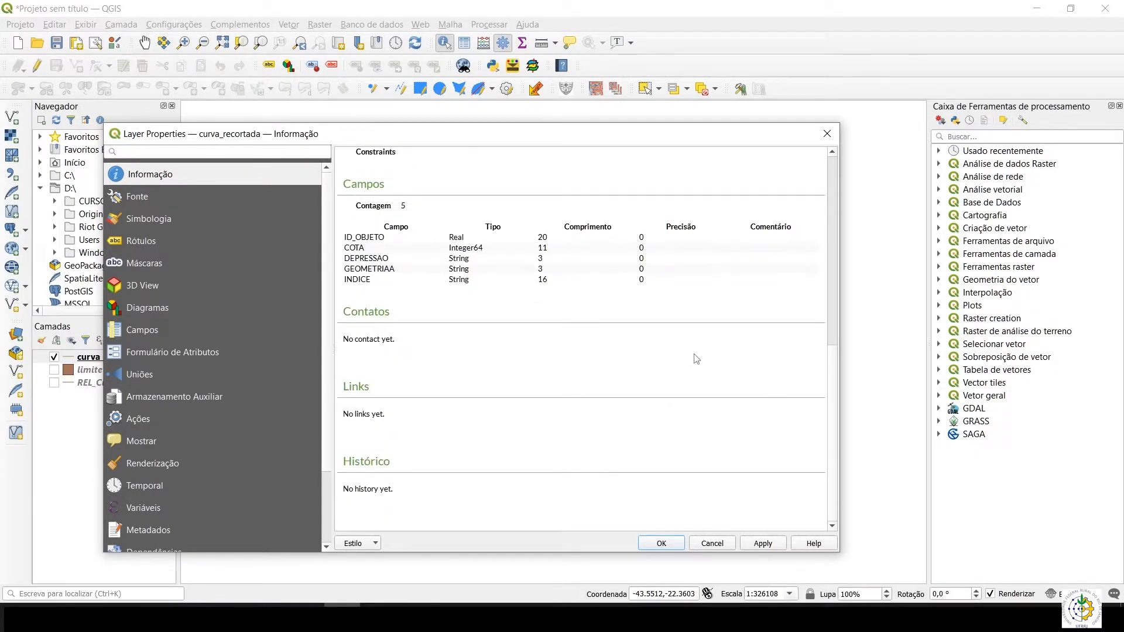
{"action": "left_click", "coordinate": [828, 134]}
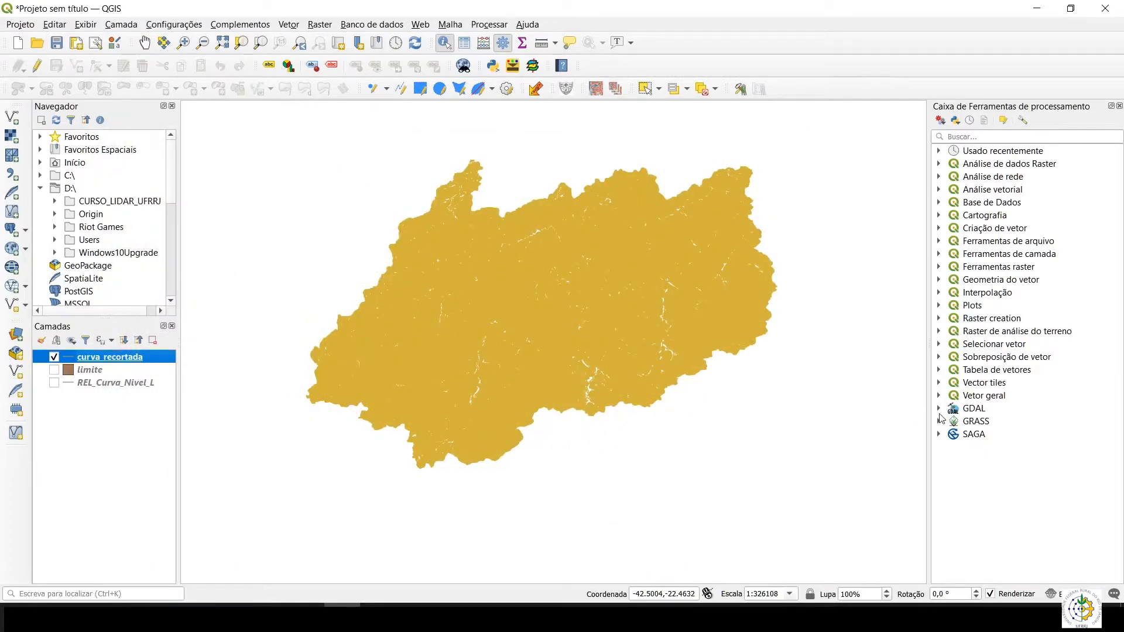
Step: Search the processing toolbox for v.to.r and open the GRASS v.to.rast tool for the curva_recortada layer
{"action": "left_click", "coordinate": [960, 139]}
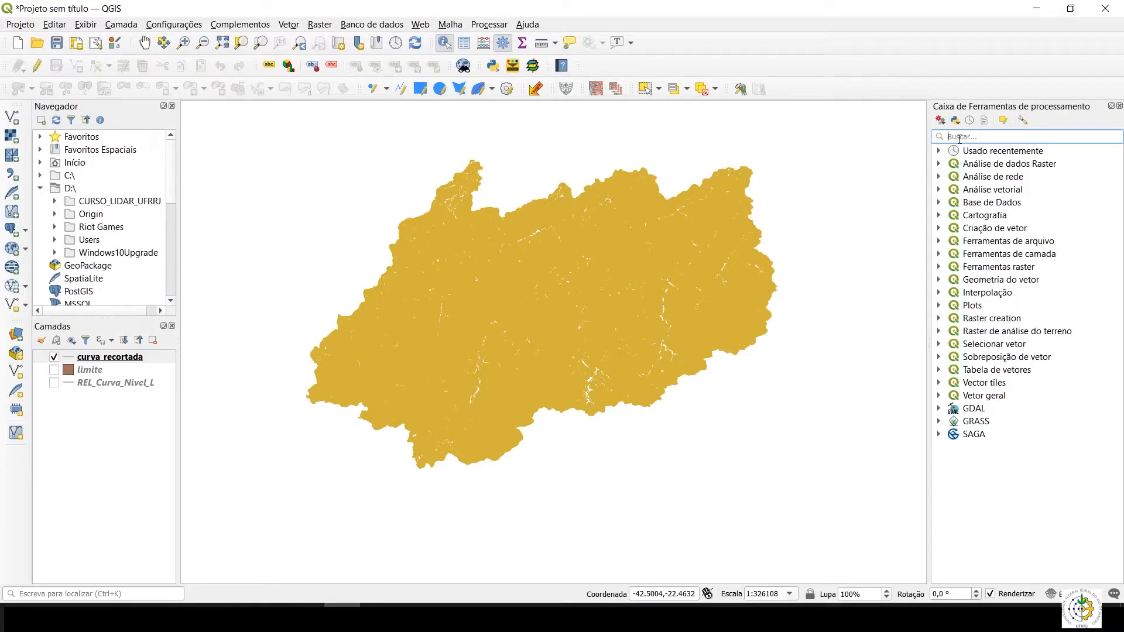
{"action": "type", "text": "v."}
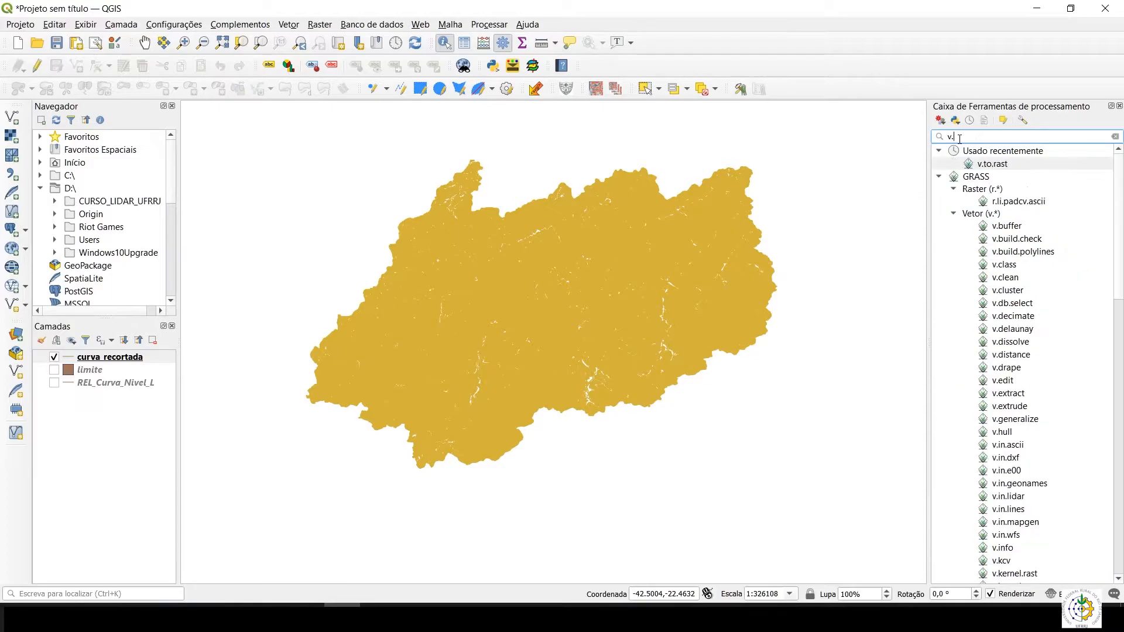
{"action": "type", "text": "to.r"}
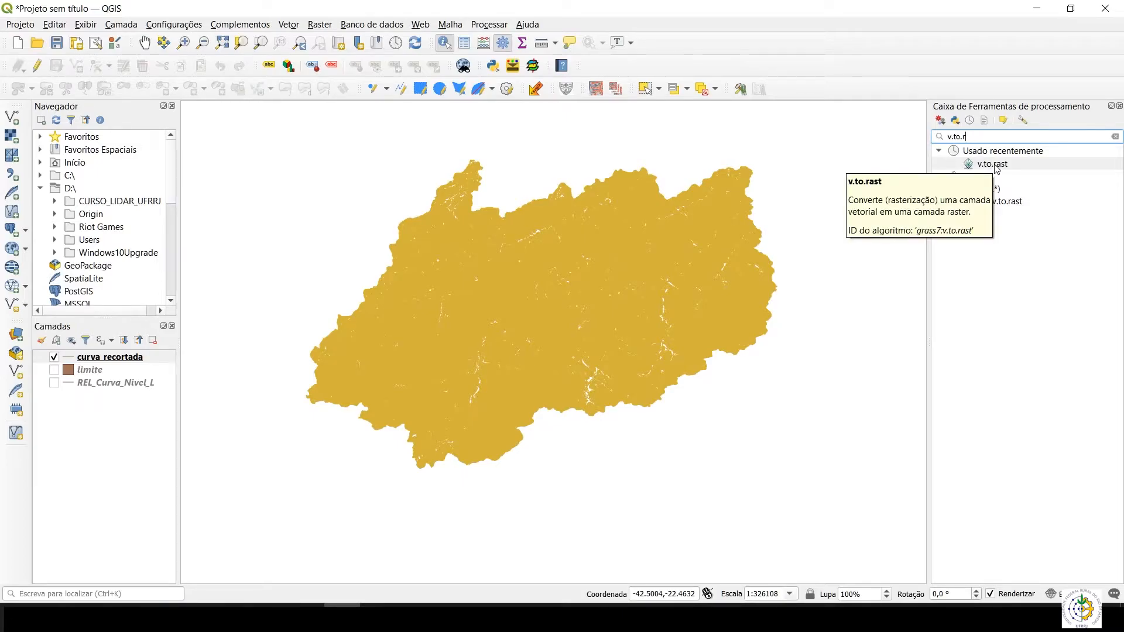
{"action": "left_click", "coordinate": [995, 165]}
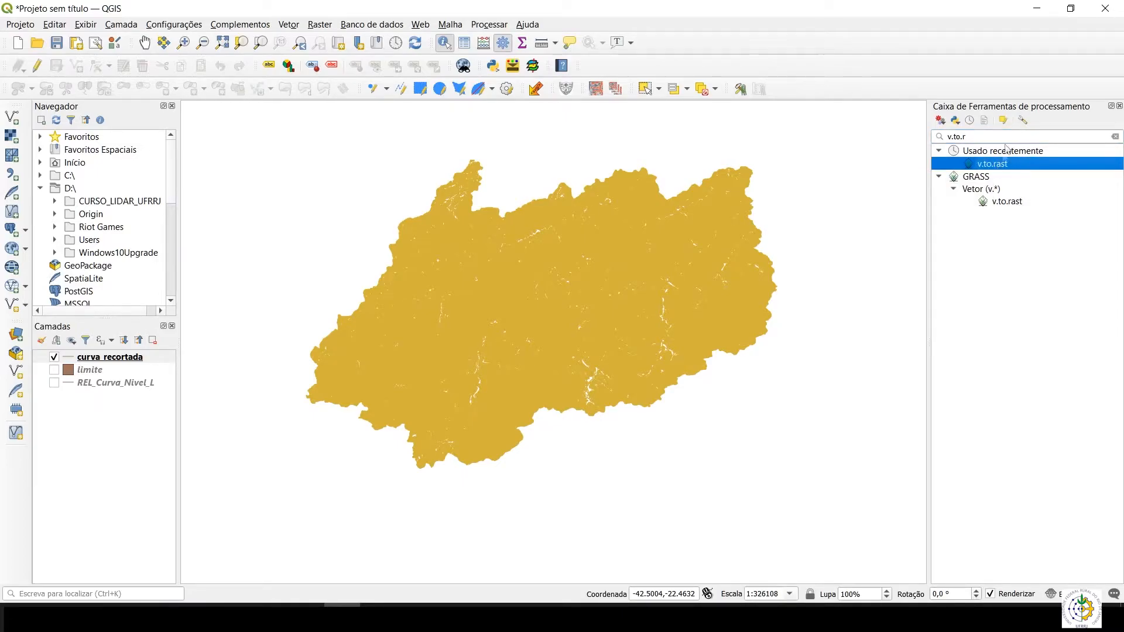
{"action": "double_click", "coordinate": [985, 169]}
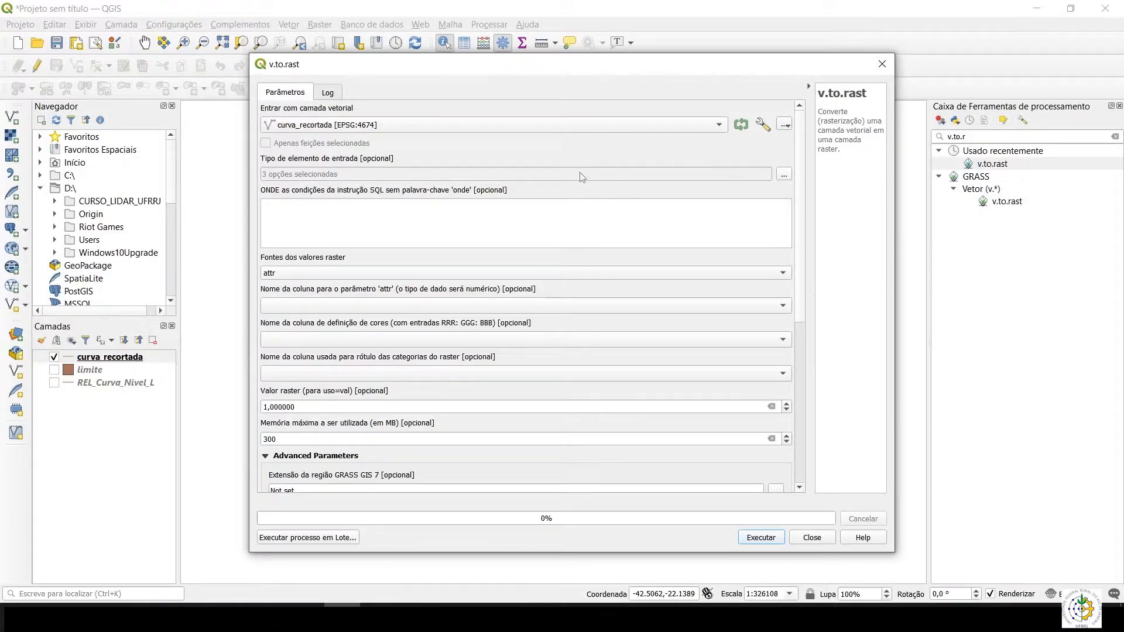
Step: Keep curva_recortada as the v.to.rast input, review the input element types, and use the COTA column as the attribute for raster values
{"action": "left_click", "coordinate": [381, 125]}
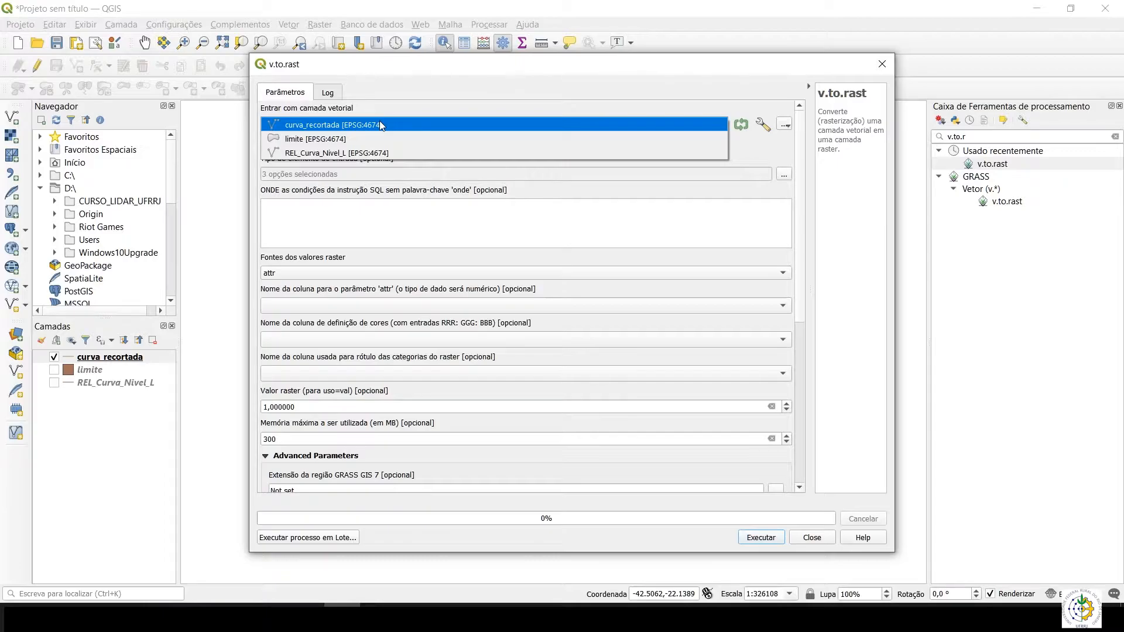
{"action": "left_click", "coordinate": [348, 127]}
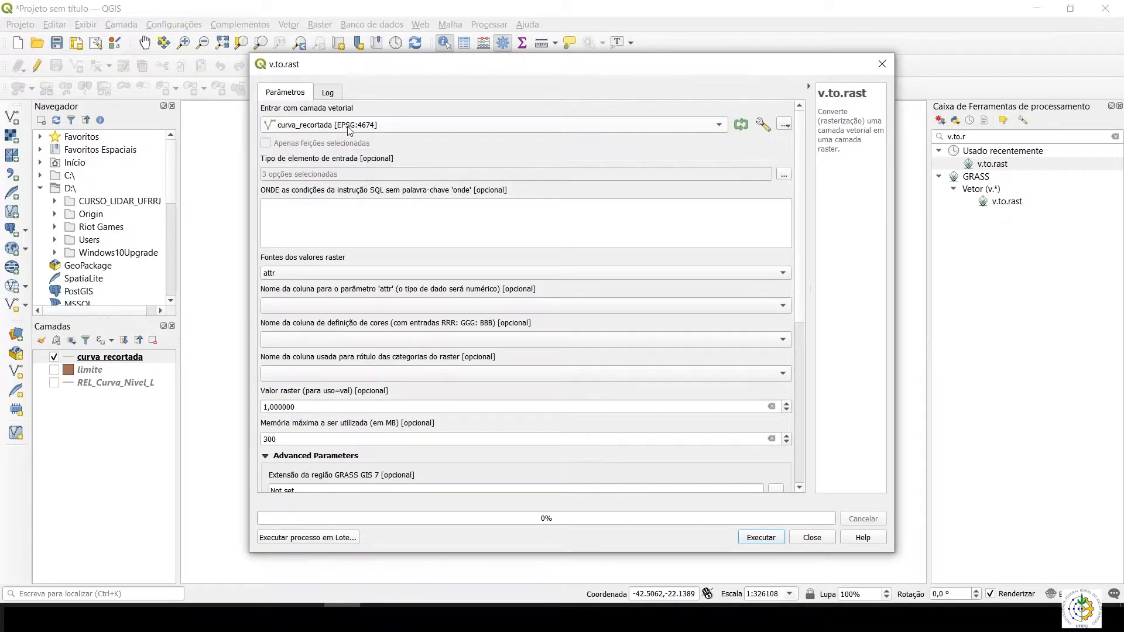
{"action": "left_click", "coordinate": [785, 176]}
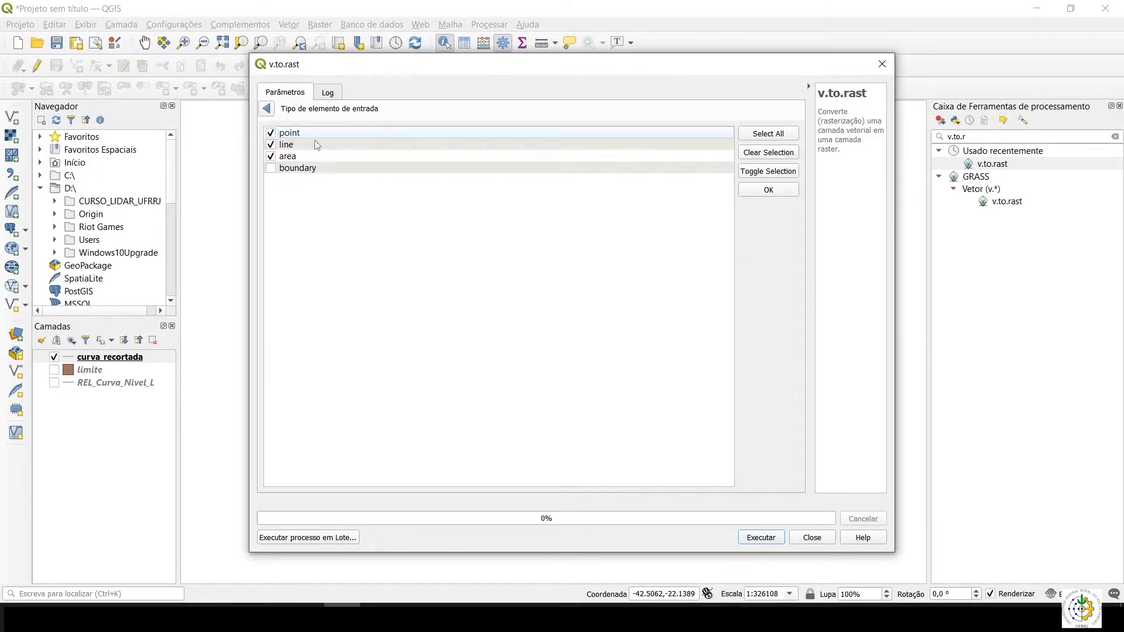
{"action": "left_click", "coordinate": [268, 109]}
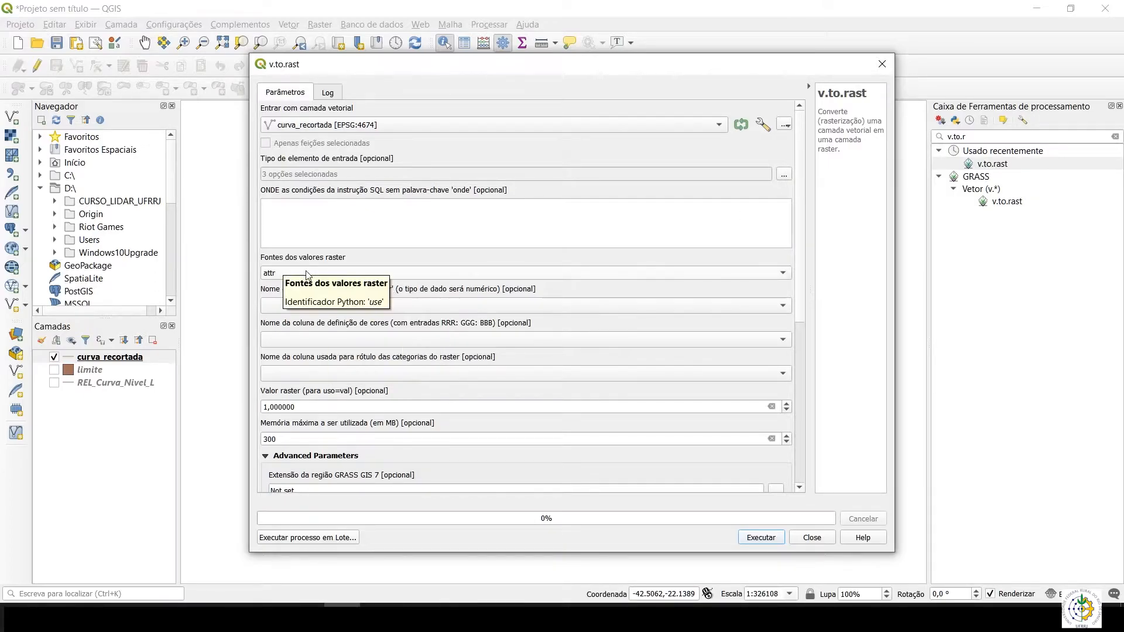
{"action": "left_click", "coordinate": [318, 309]}
{"action": "left_click", "coordinate": [301, 335]}
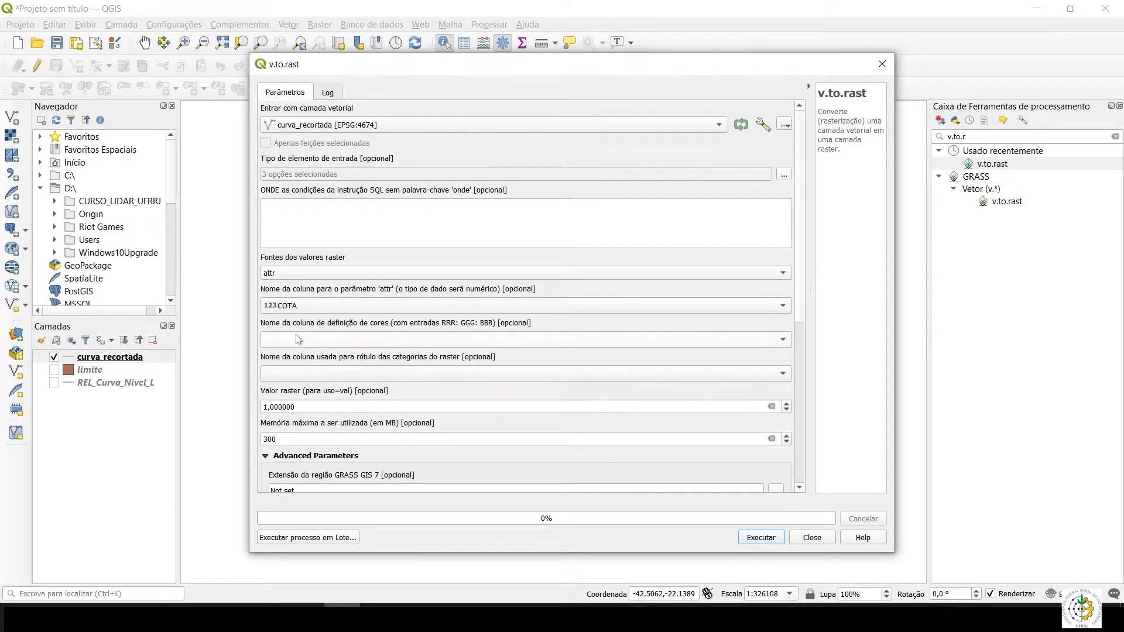
Step: Calculate the GRASS region extent from the curva_recortada layer in the advanced parameters
{"action": "left_click_drag", "start_coordinate": [801, 304], "coordinate": [802, 436]}
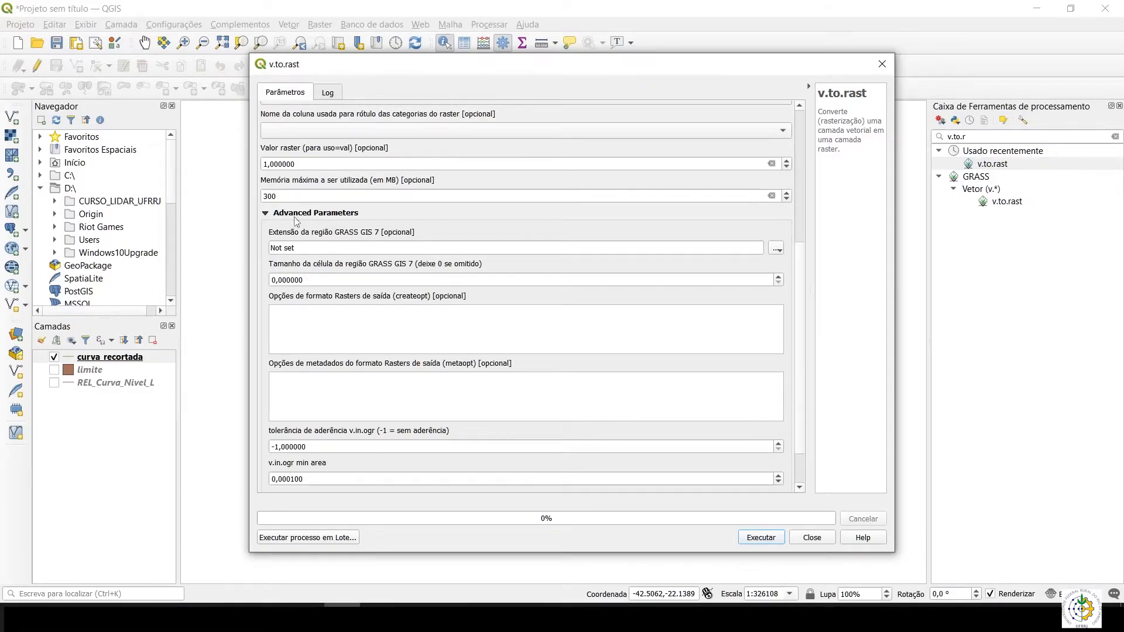
{"action": "left_click", "coordinate": [268, 213]}
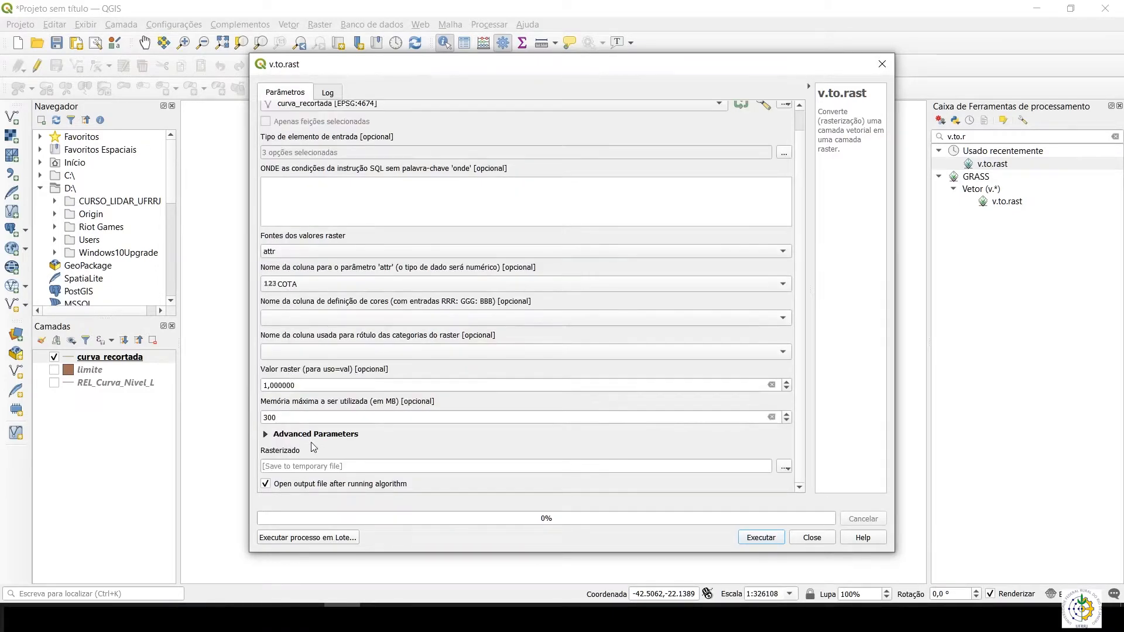
{"action": "left_click", "coordinate": [267, 435]}
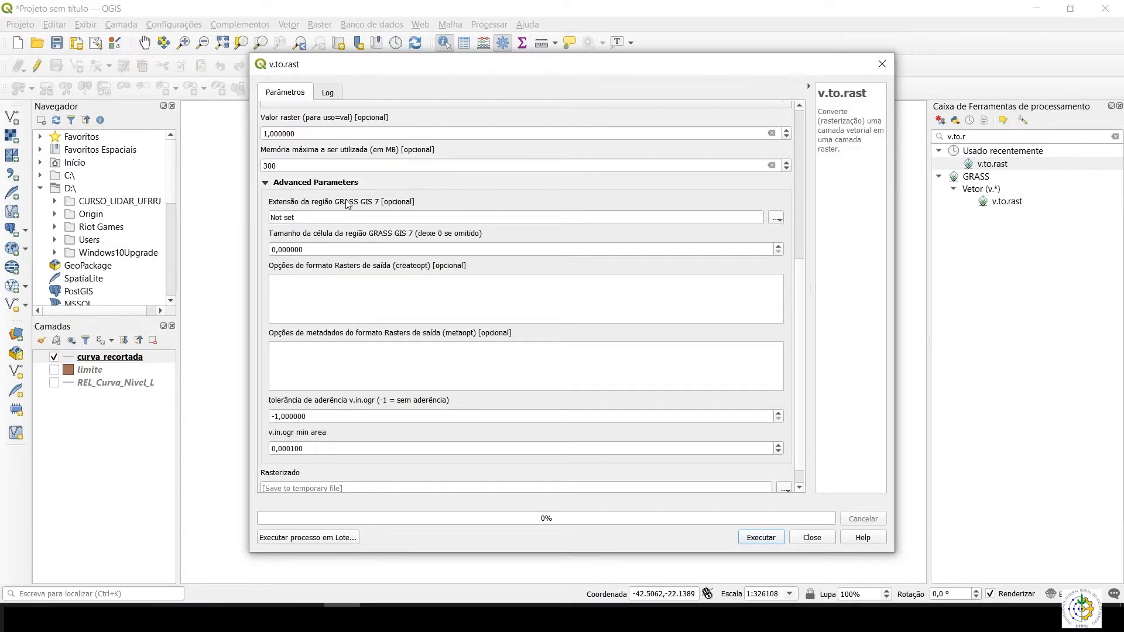
{"action": "left_click", "coordinate": [778, 218]}
{"action": "mouse_move", "coordinate": [794, 235]}
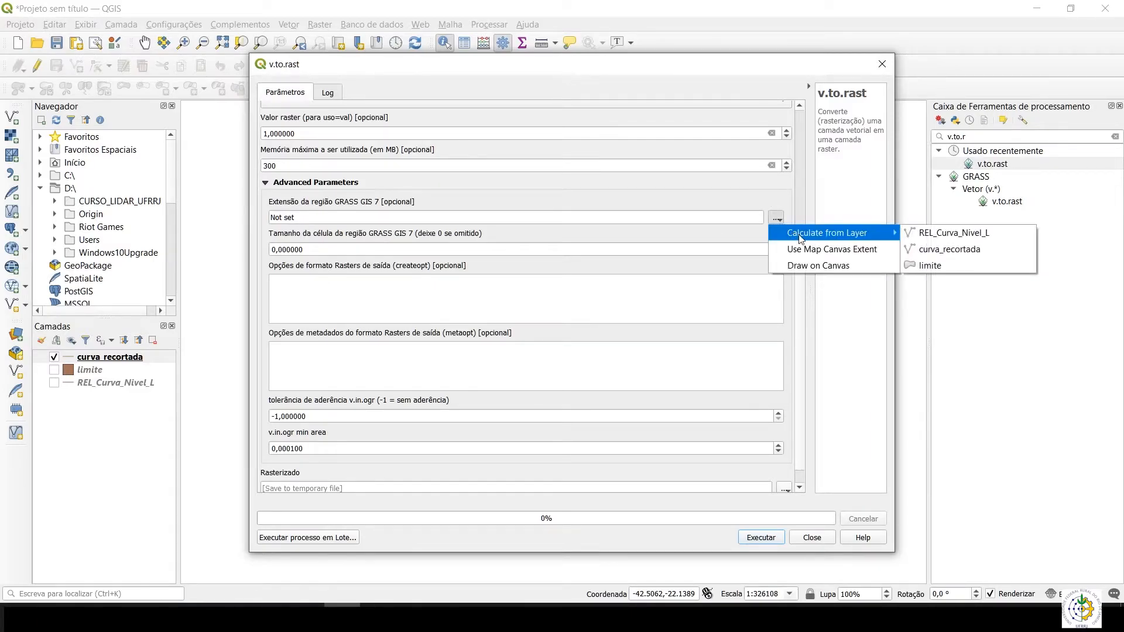
{"action": "left_click", "coordinate": [954, 257]}
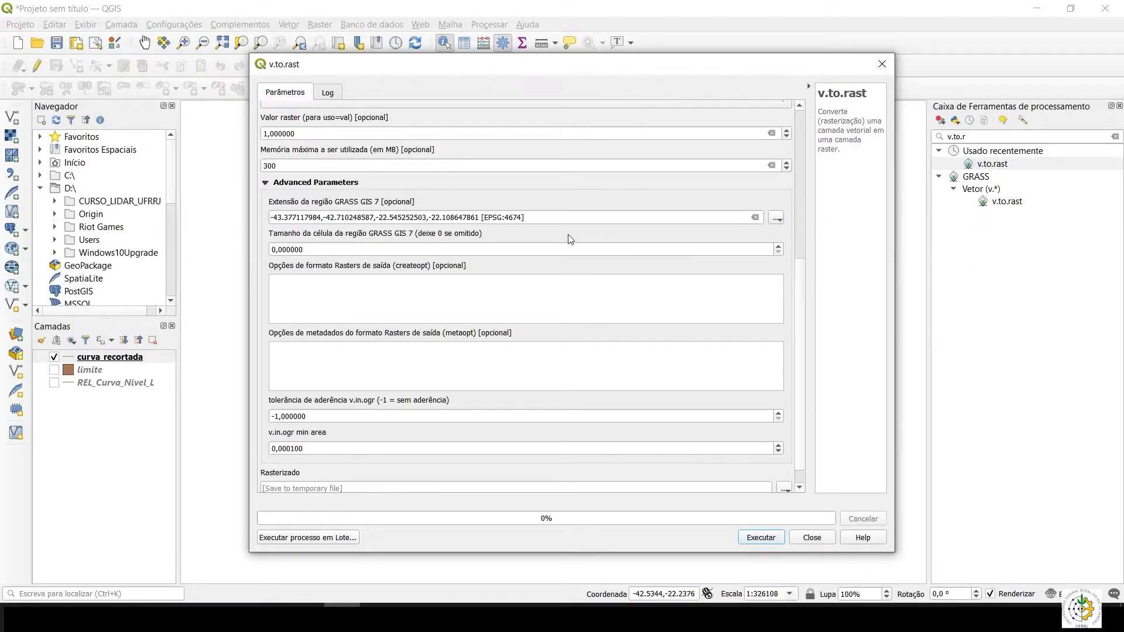
Step: Set the GRASS region cell size to 10 for the v.to.rast output
{"action": "left_click", "coordinate": [309, 250]}
{"action": "left_click_drag", "start_coordinate": [309, 250], "coordinate": [263, 250]}
{"action": "type", "text": "10"}
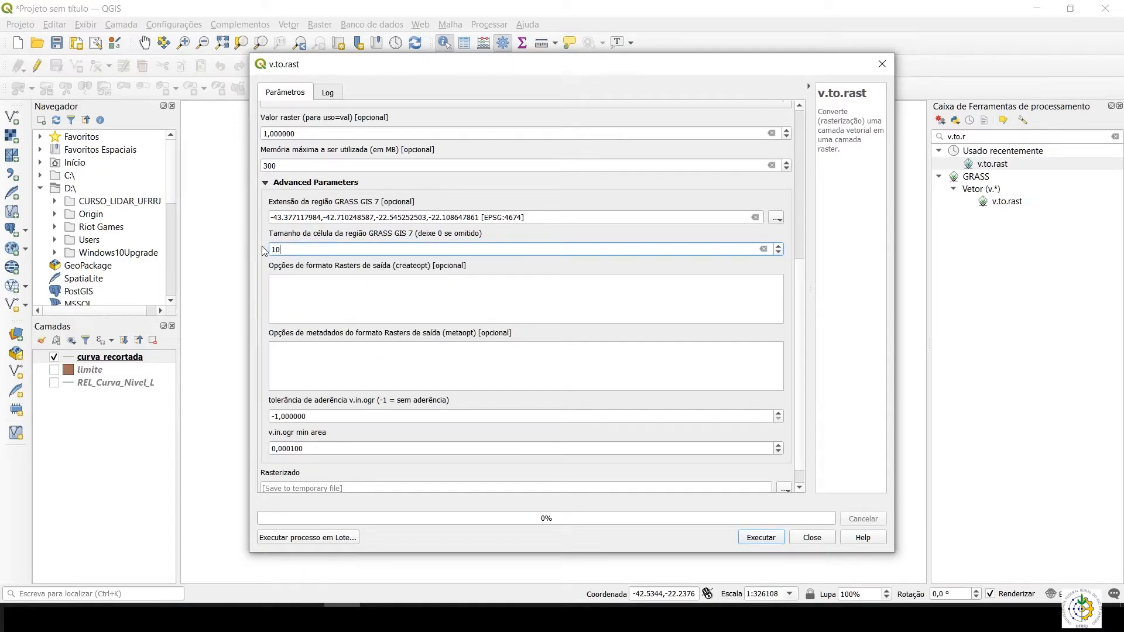
{"action": "left_click", "coordinate": [332, 235]}
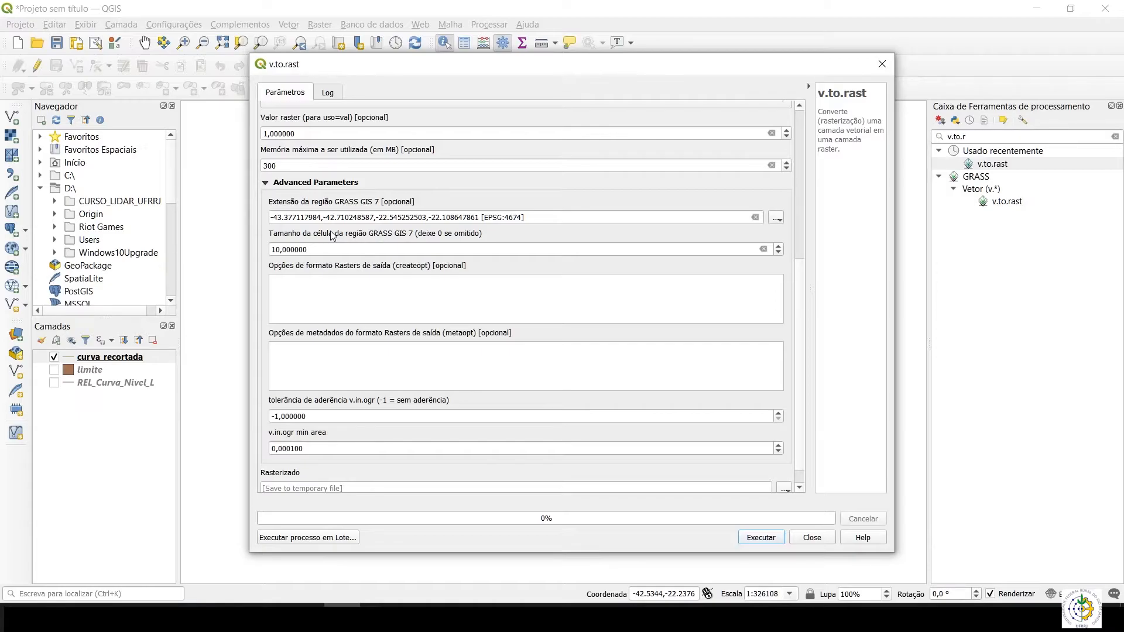
Step: Examine the contour elevations in the curva_recortada attribute table sorted ascending by COTA, and close the table
{"action": "left_click", "coordinate": [97, 358]}
{"action": "right_click", "coordinate": [96, 359]}
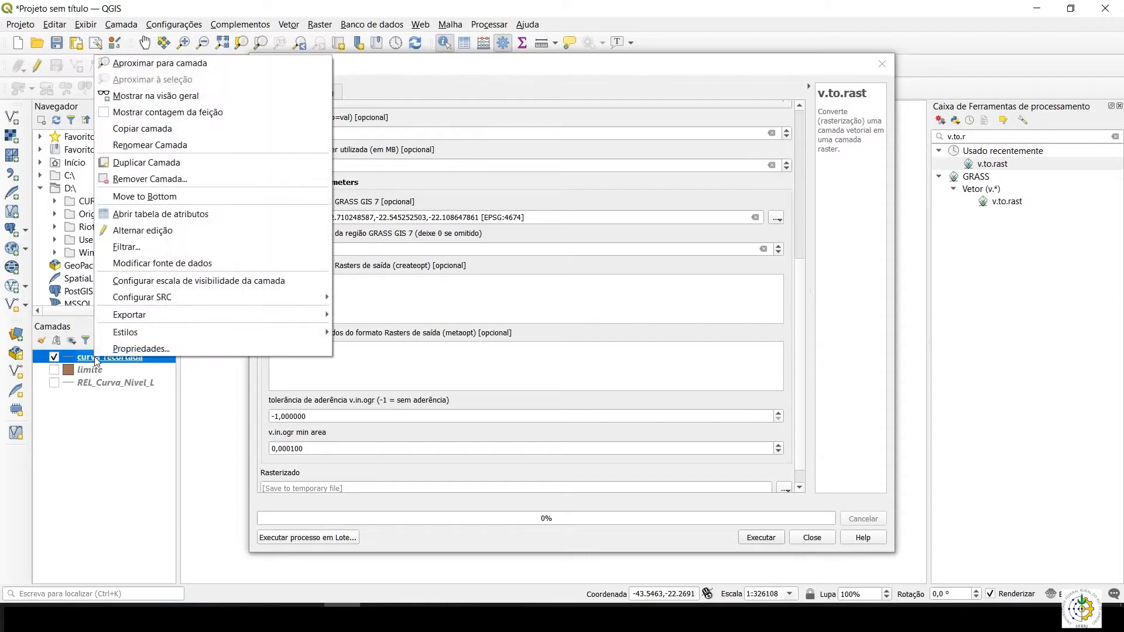
{"action": "right_click", "coordinate": [85, 360]}
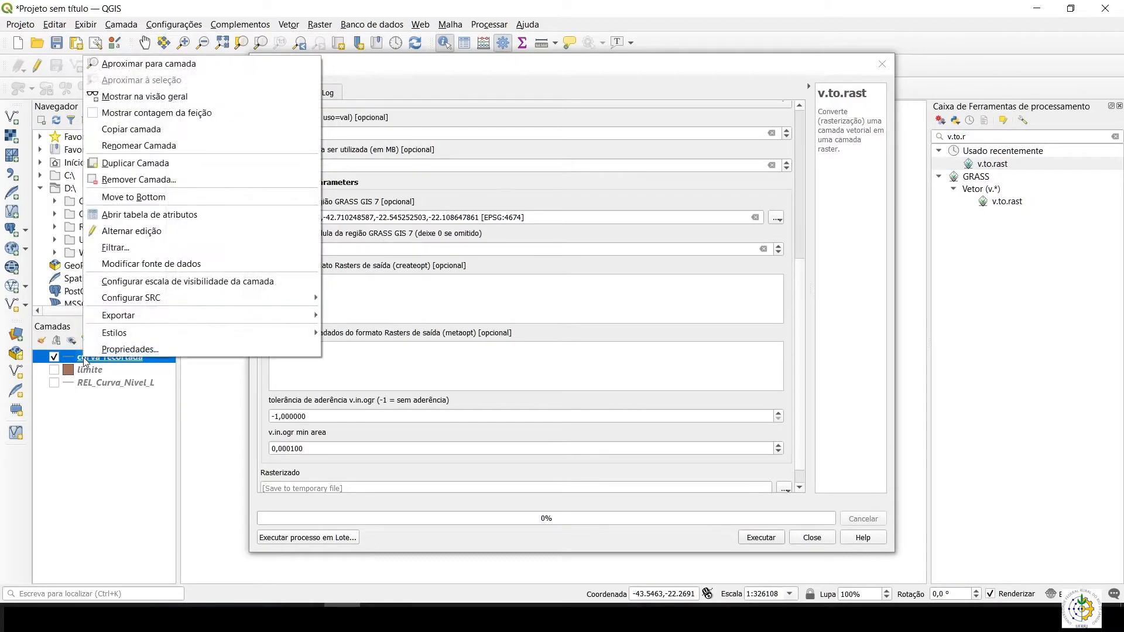
{"action": "left_click", "coordinate": [140, 221]}
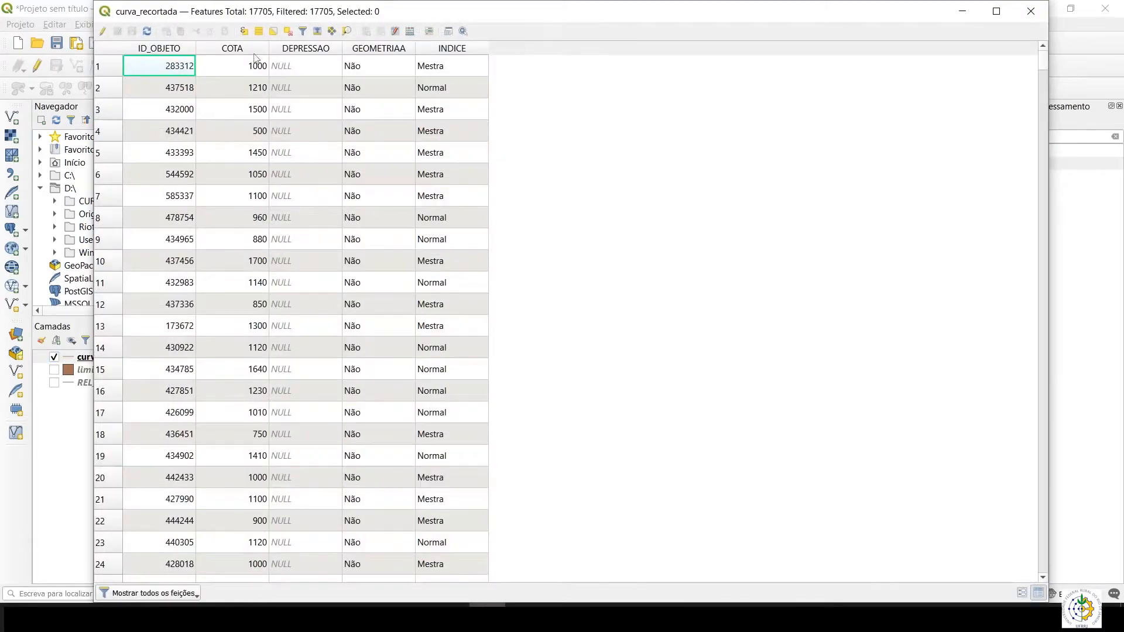
{"action": "left_click", "coordinate": [248, 49]}
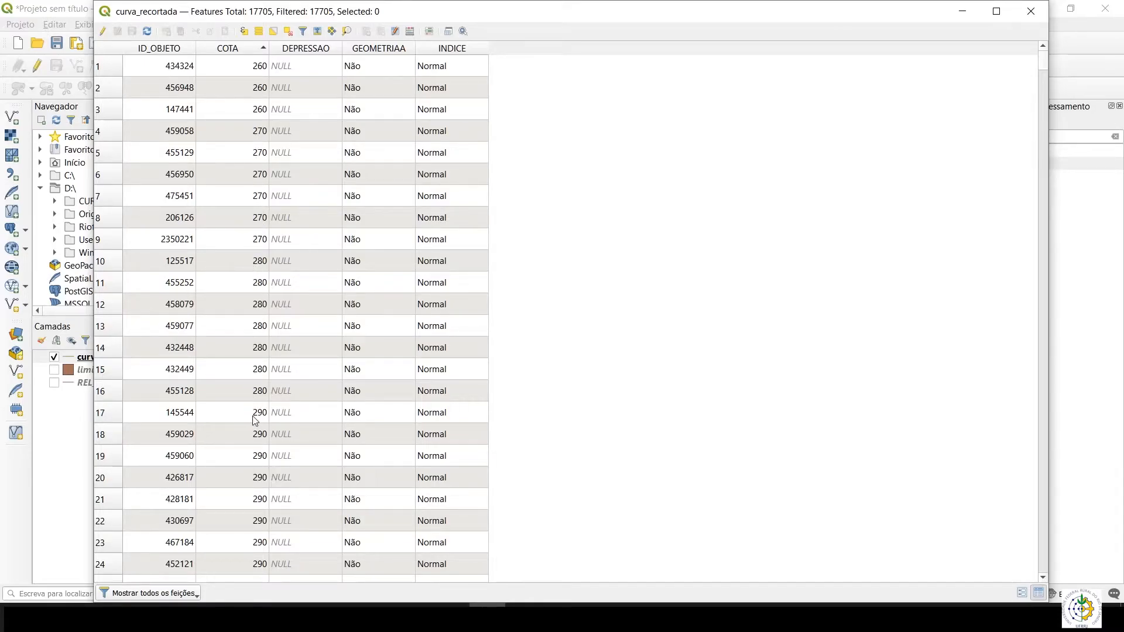
{"action": "left_click", "coordinate": [1029, 16]}
Step: Name the rasterized output curvaraster as a TIF file in the Saida folder and run v.to.rast
{"action": "left_click", "coordinate": [320, 250]}
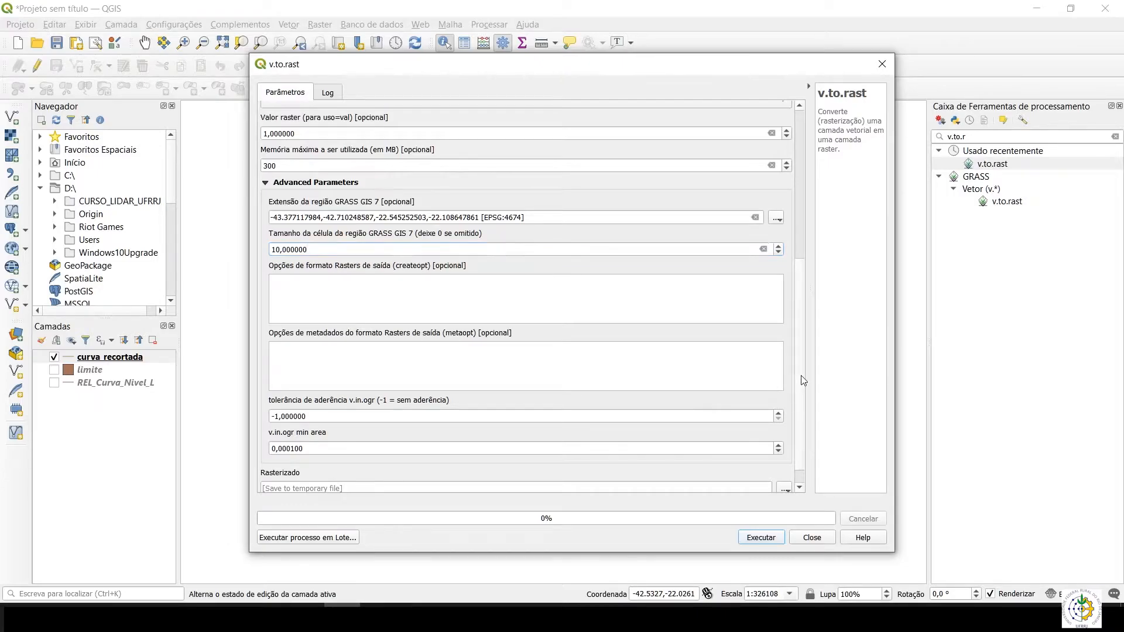
{"action": "scroll", "coordinate": [803, 381], "scroll_direction": "down", "scroll_amount": 2}
{"action": "left_click", "coordinate": [785, 467]}
{"action": "left_click", "coordinate": [818, 499]}
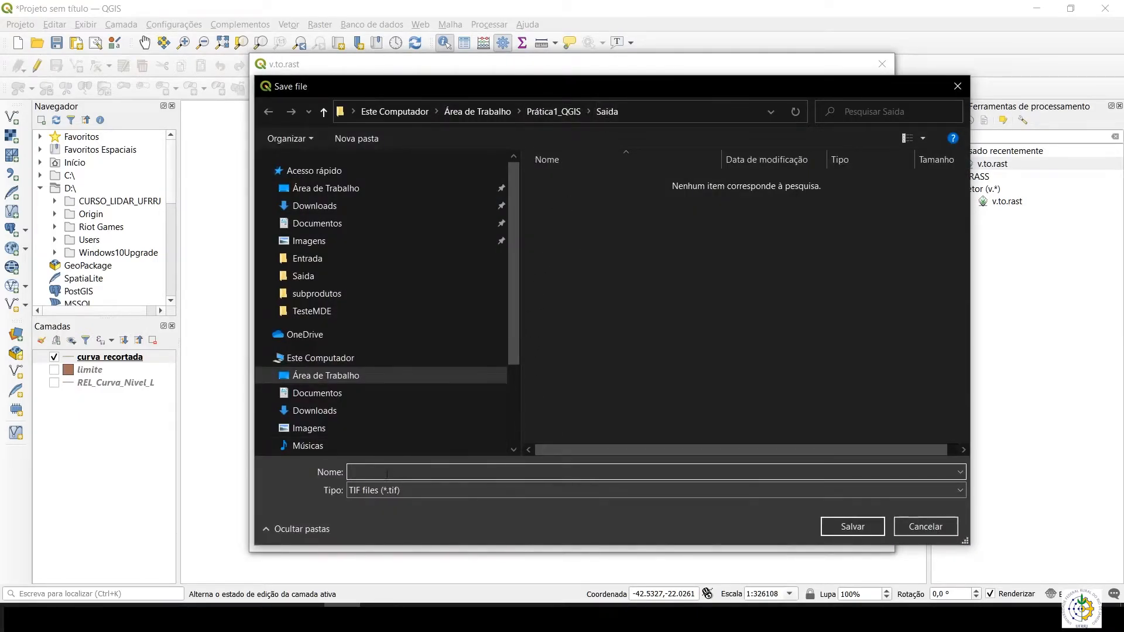
{"action": "type", "text": "curva"}
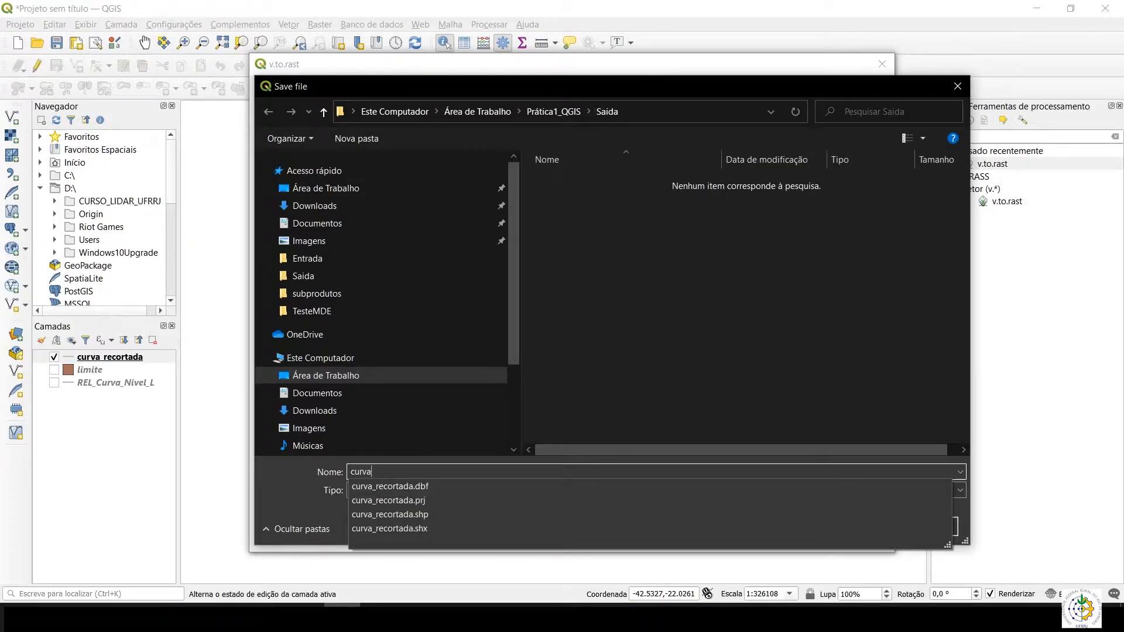
{"action": "type", "text": "raster"}
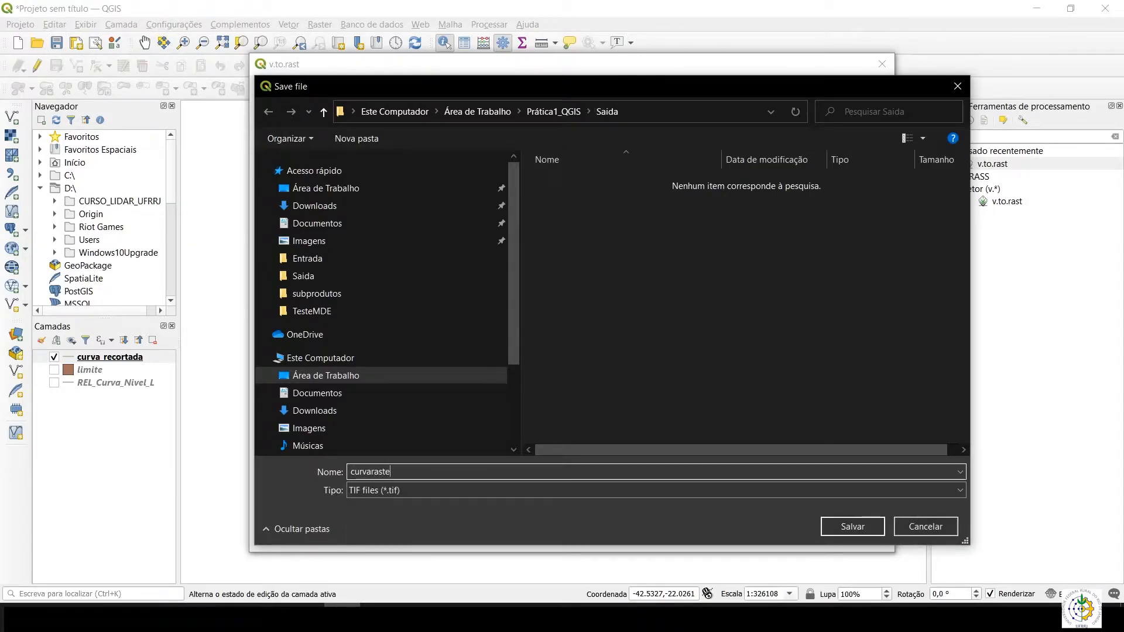
{"action": "left_click", "coordinate": [853, 525]}
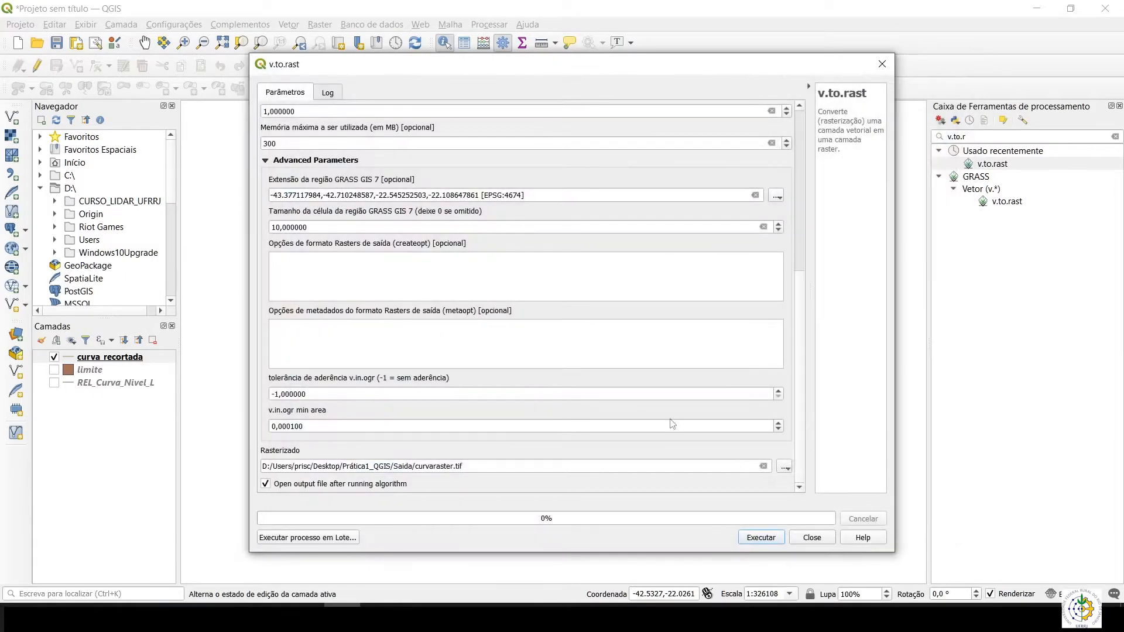
{"action": "left_click", "coordinate": [759, 539]}
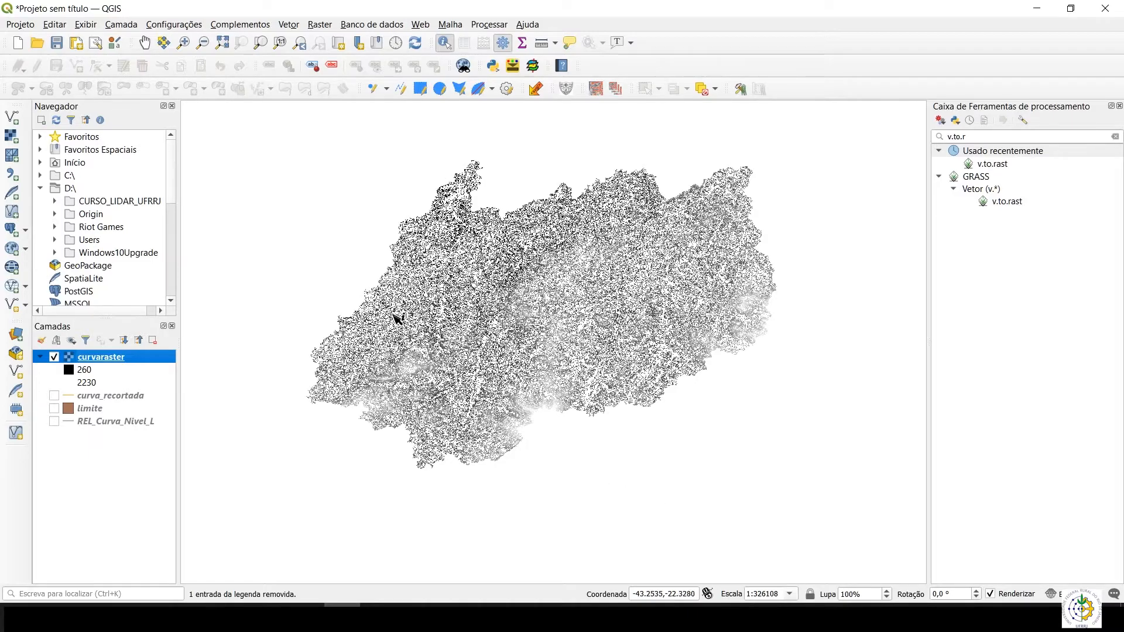
Step: Inspect the rasterized contour lines of curvaraster up close across the basin, ending with a view of the full layer
{"action": "scroll", "coordinate": [397, 324], "scroll_direction": "up", "scroll_amount": 2}
{"action": "scroll", "coordinate": [397, 380], "scroll_direction": "up", "scroll_amount": 1}
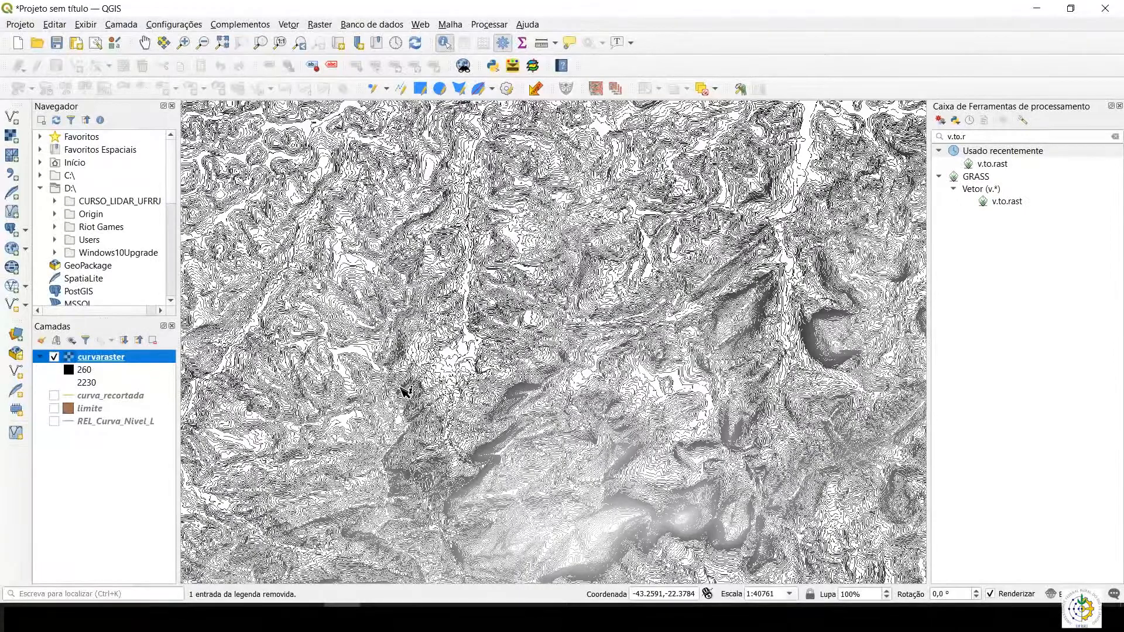
{"action": "left_click", "coordinate": [145, 42]}
{"action": "left_click_drag", "start_coordinate": [345, 290], "coordinate": [370, 285]}
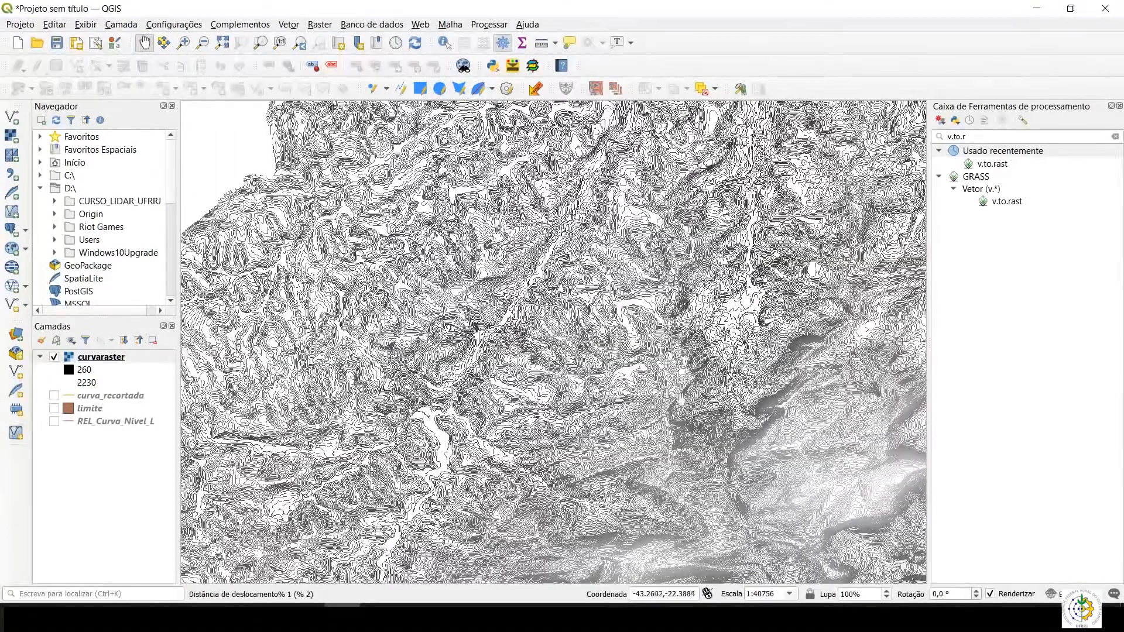
{"action": "left_click_drag", "start_coordinate": [345, 366], "coordinate": [502, 198]}
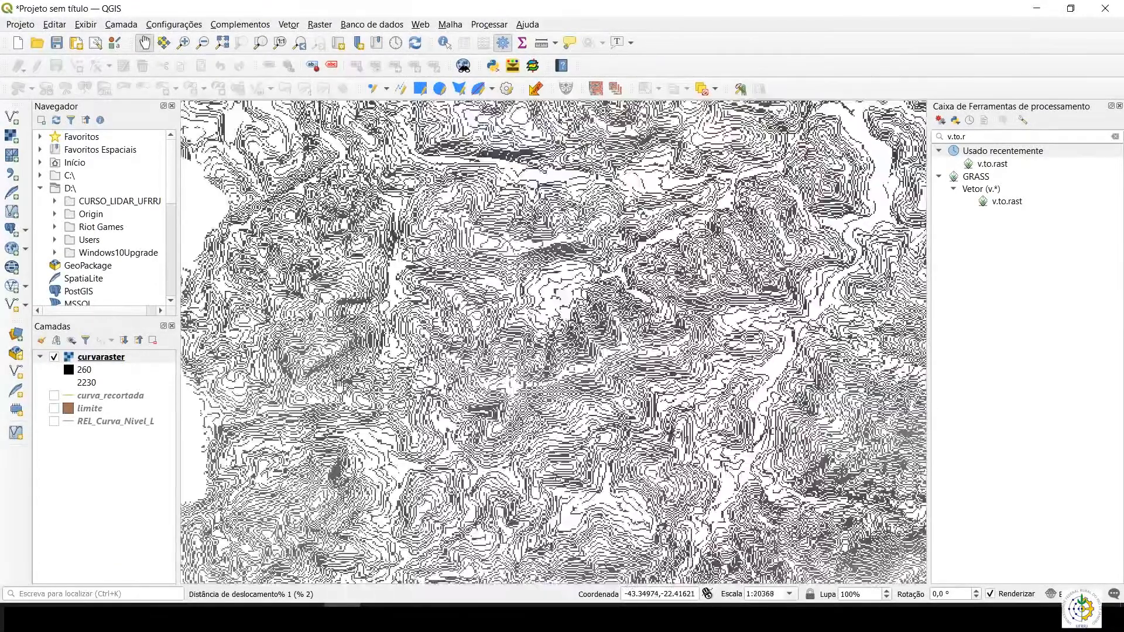
{"action": "scroll", "coordinate": [518, 363], "scroll_direction": "up", "scroll_amount": 2}
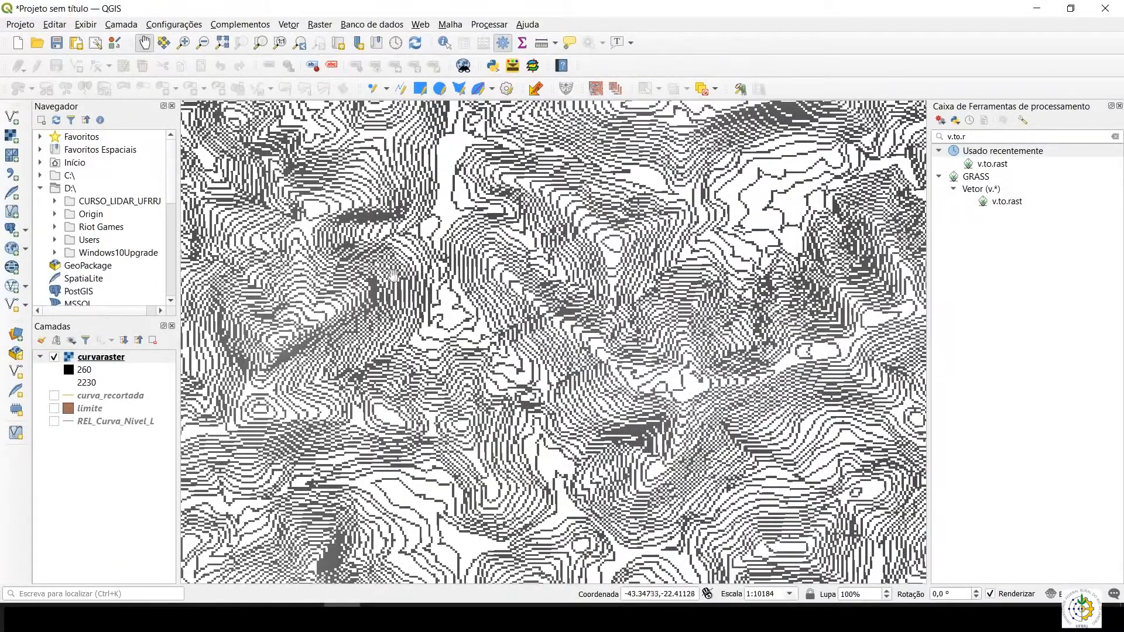
{"action": "left_click_drag", "start_coordinate": [560, 439], "coordinate": [541, 154]}
{"action": "left_click_drag", "start_coordinate": [763, 267], "coordinate": [434, 289]}
{"action": "left_click_drag", "start_coordinate": [818, 239], "coordinate": [617, 264]}
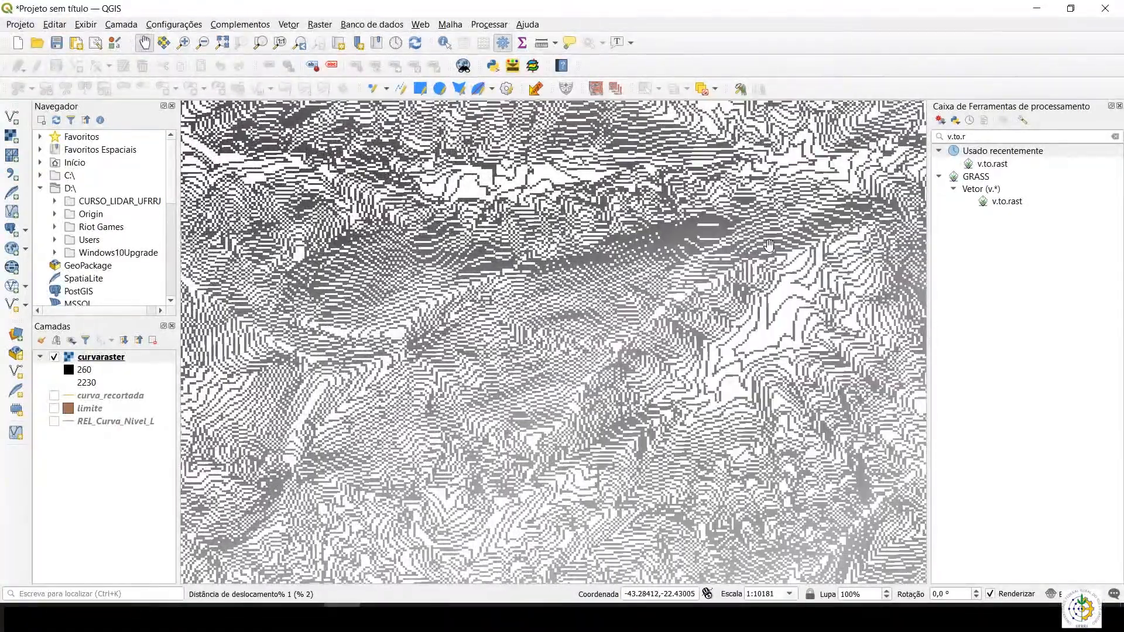
{"action": "left_click_drag", "start_coordinate": [770, 246], "coordinate": [513, 315]}
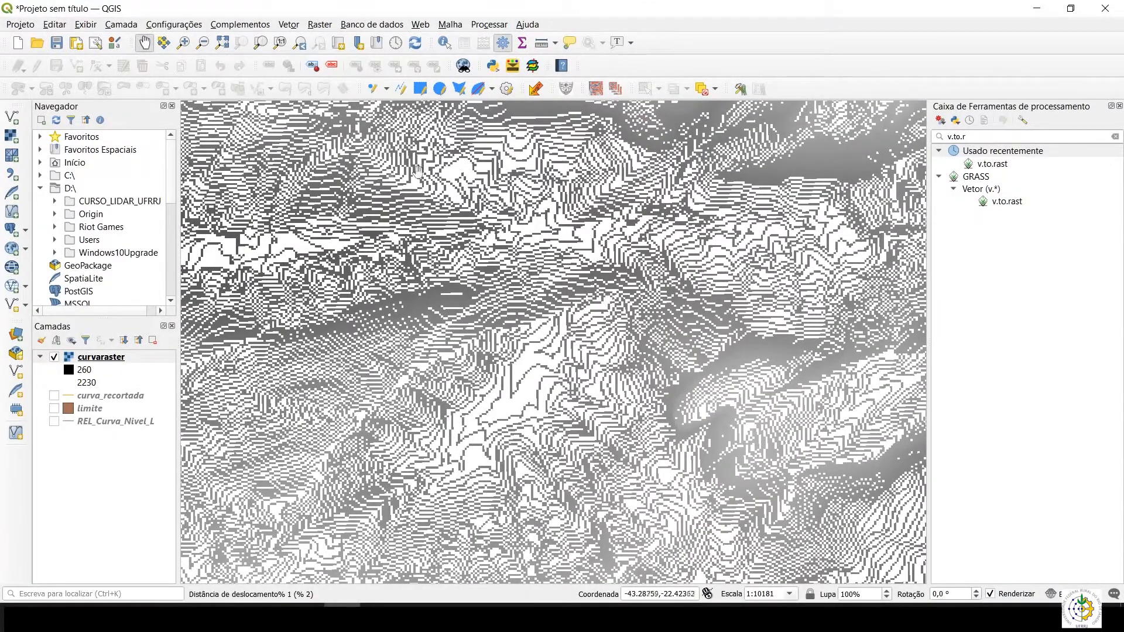
{"action": "right_click", "coordinate": [152, 362]}
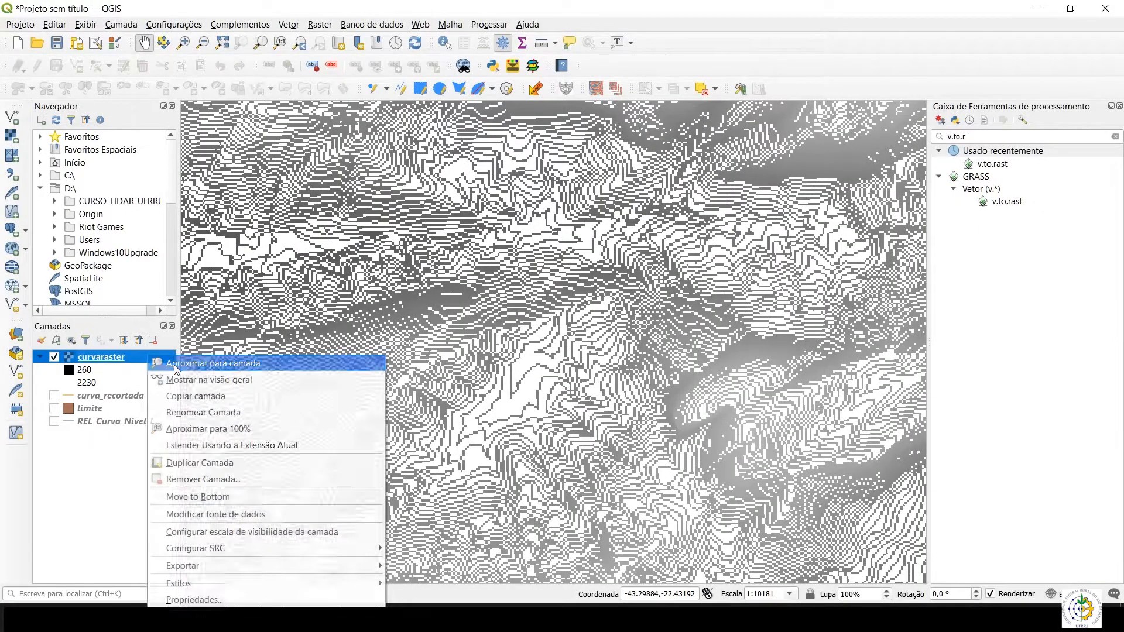
{"action": "left_click", "coordinate": [161, 367]}
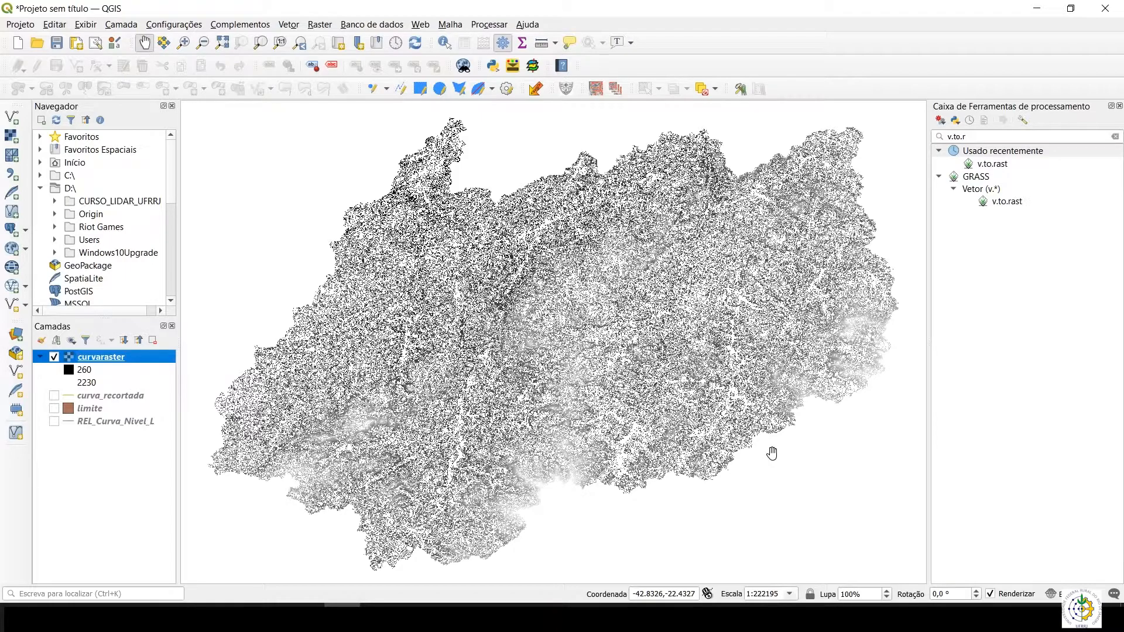
Step: Search the processing toolbox for r.surf, open r.surf.contour for the curvaraster layer, and set its region cell size to 30
{"action": "left_click", "coordinate": [949, 135]}
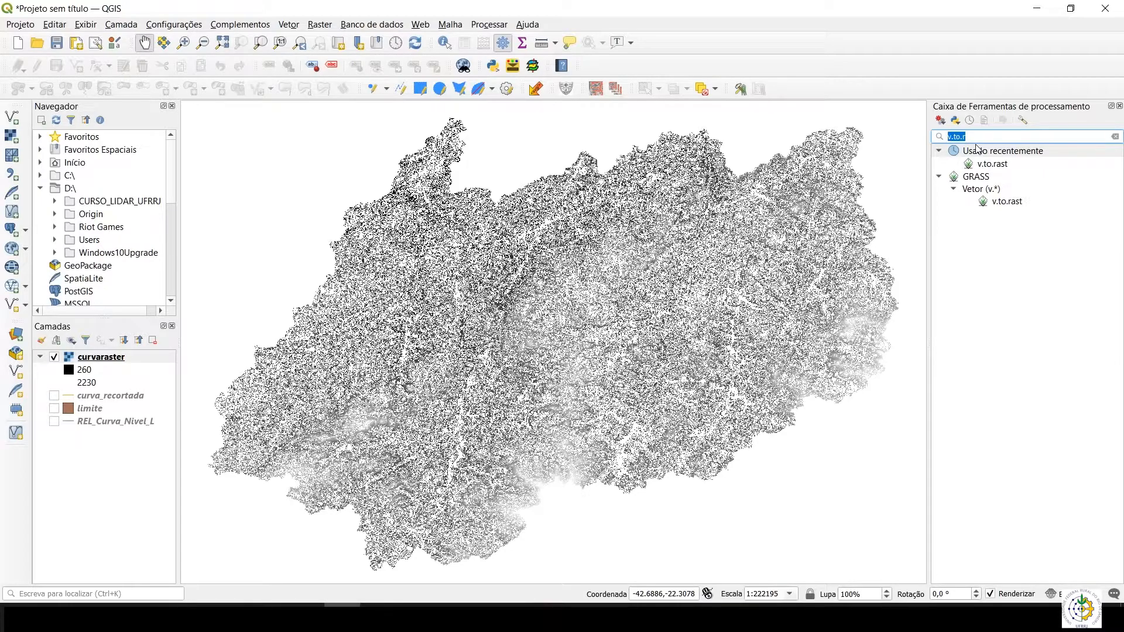
{"action": "type", "text": "r.surf"}
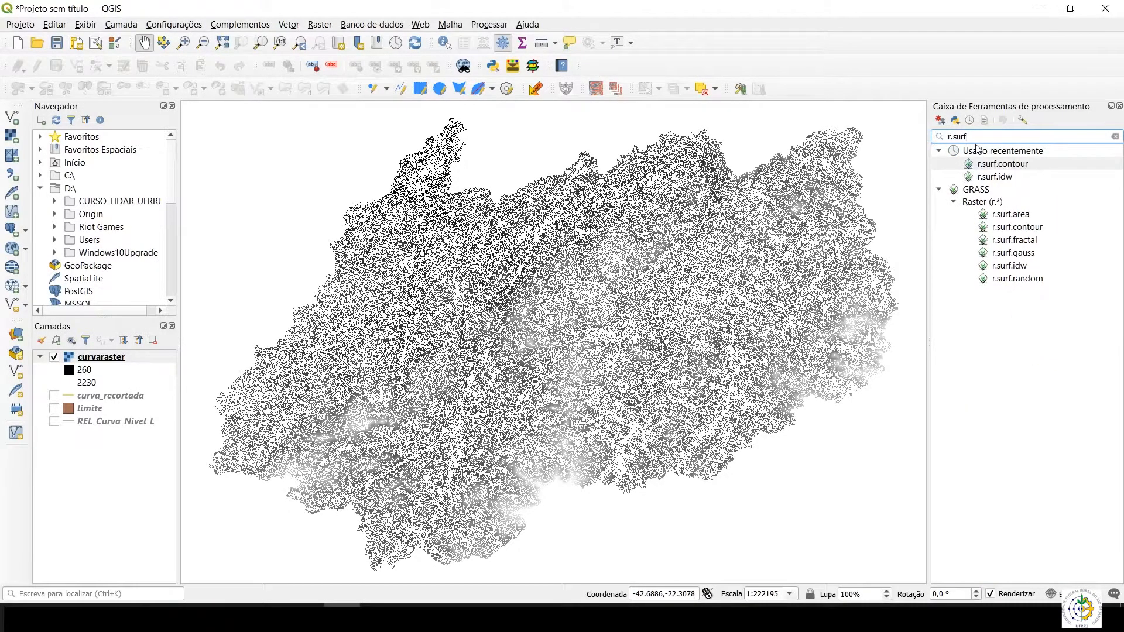
{"action": "left_click", "coordinate": [1007, 167]}
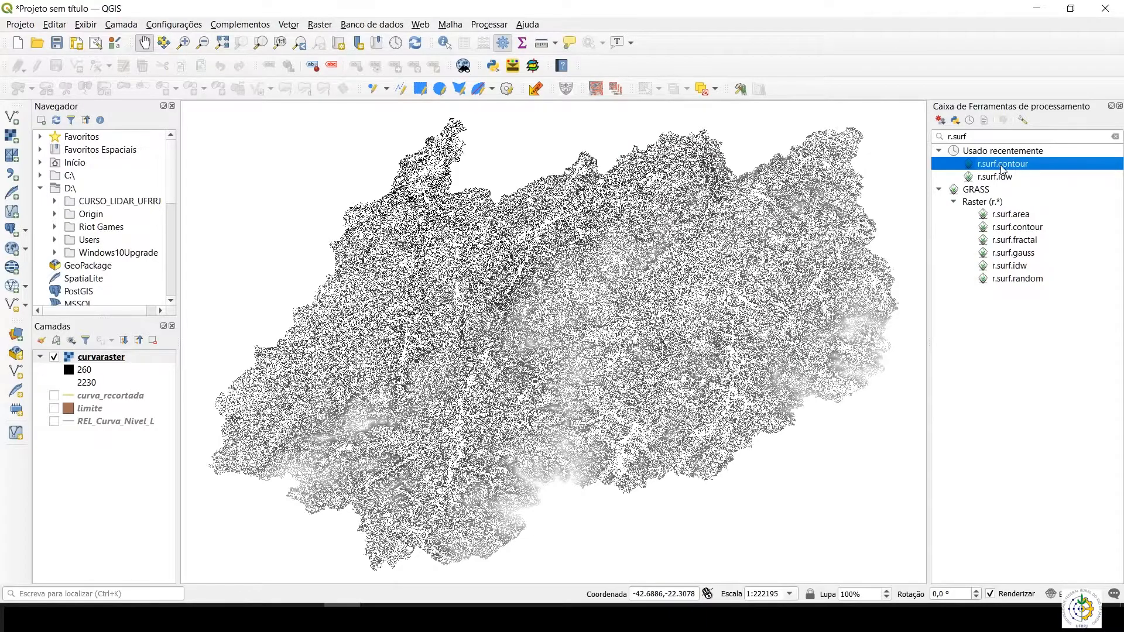
{"action": "double_click", "coordinate": [1000, 165]}
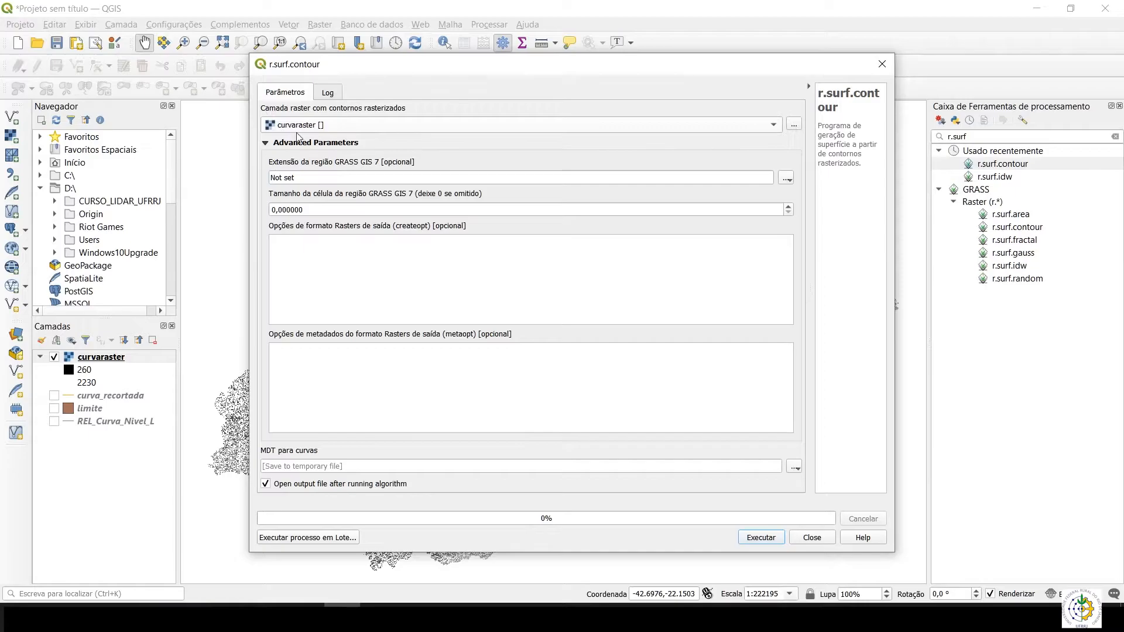
{"action": "left_click_drag", "start_coordinate": [752, 212], "coordinate": [253, 212]}
{"action": "type", "text": "30"}
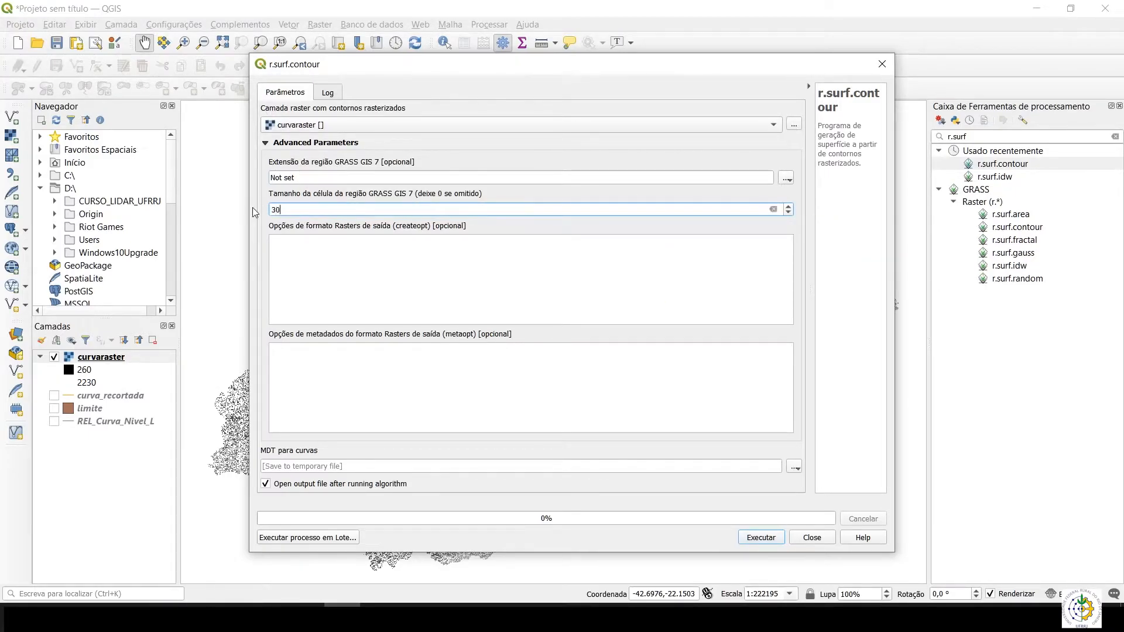
Step: Set the r.surf.contour region extent by calculating it from the curvaraster layer
{"action": "left_click", "coordinate": [786, 179]}
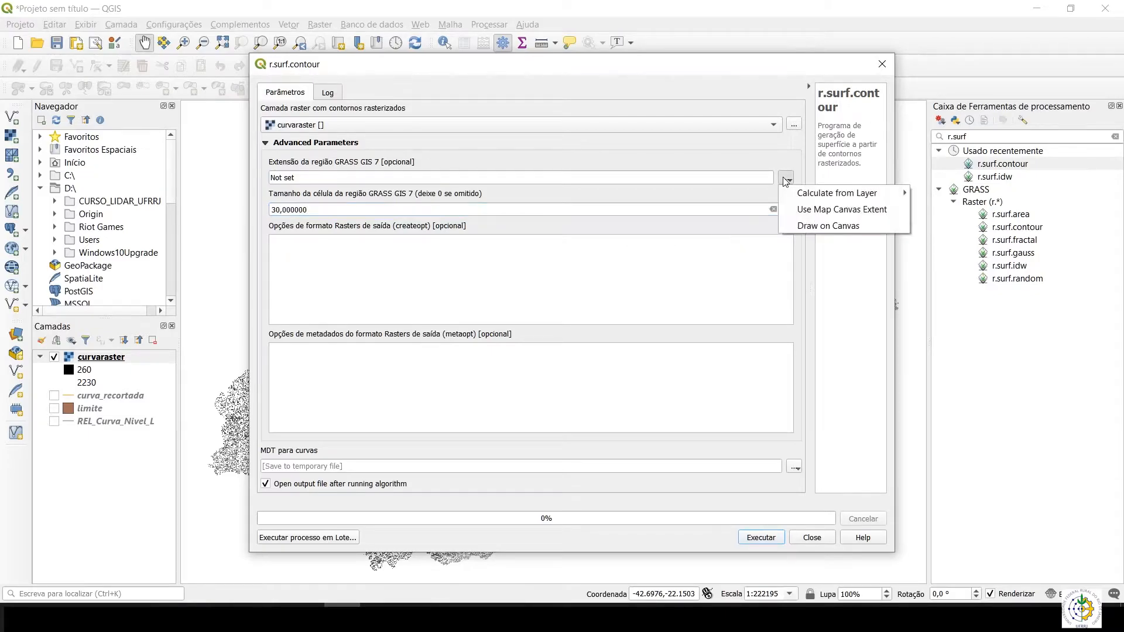
{"action": "mouse_move", "coordinate": [817, 194]}
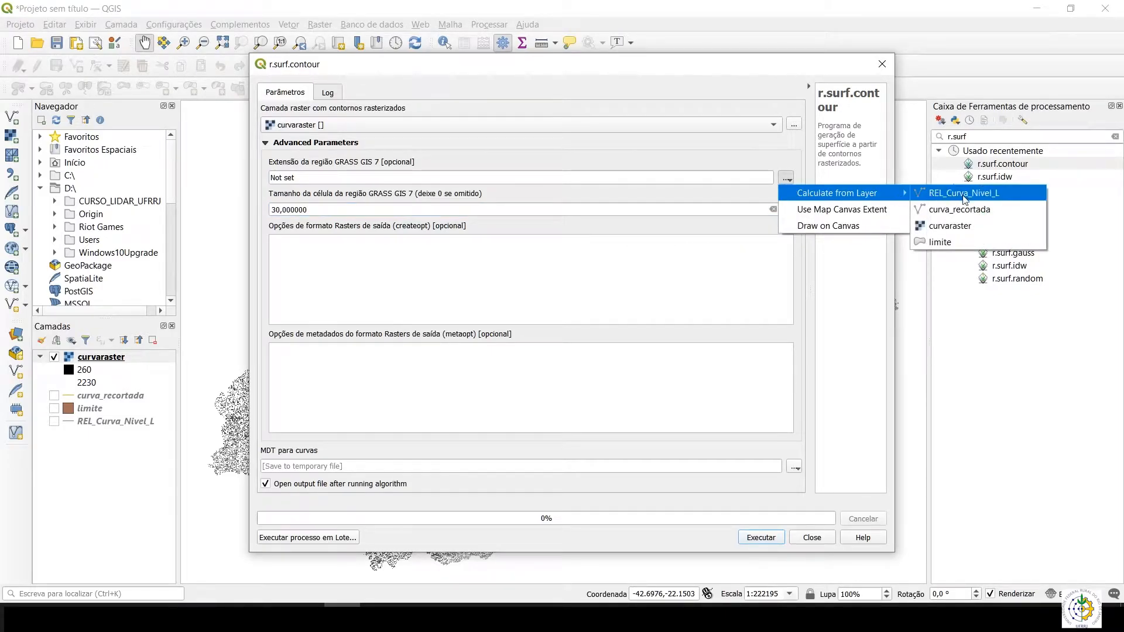
{"action": "left_click", "coordinate": [954, 230]}
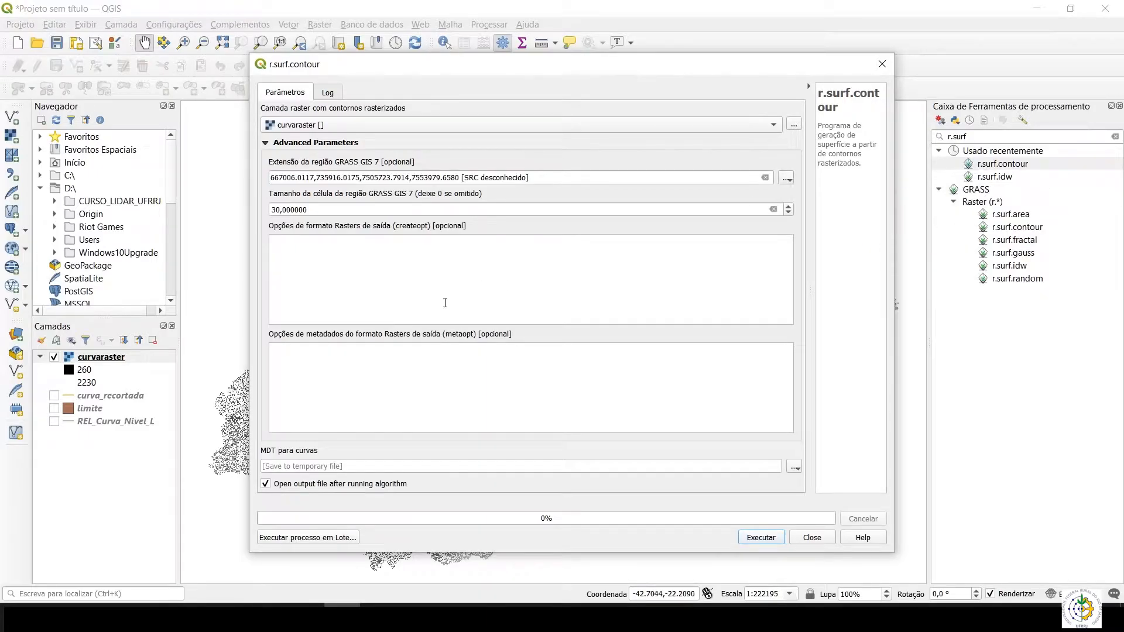
Step: Save the surface output as the TIF file MDE_surf in the Saida folder and run r.surf.contour
{"action": "left_click", "coordinate": [795, 468]}
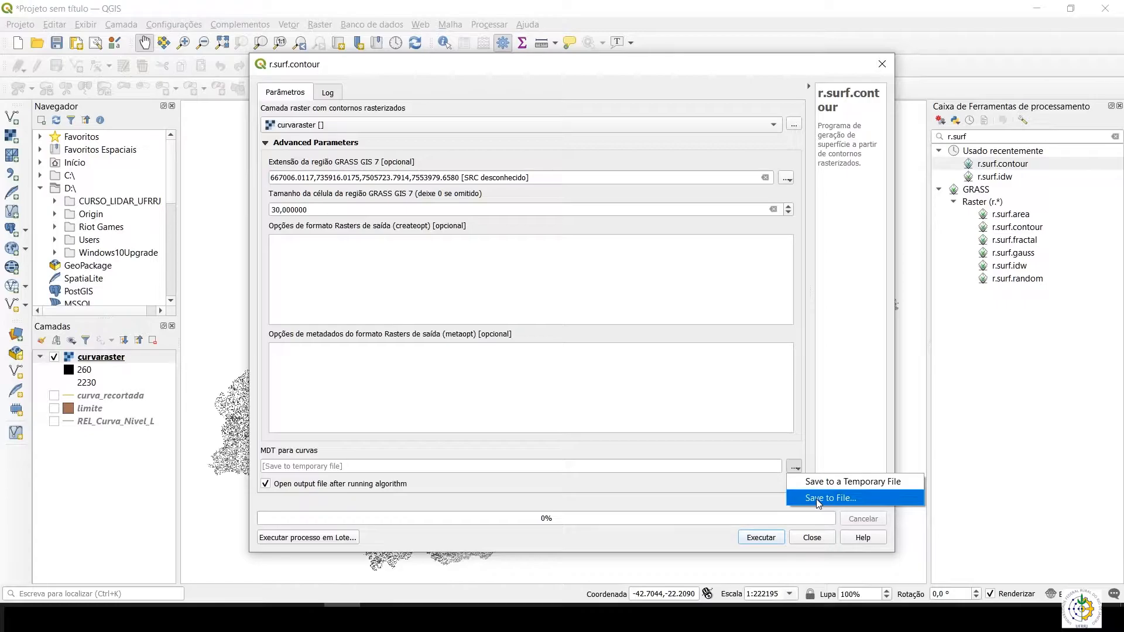
{"action": "left_click", "coordinate": [796, 466]}
{"action": "left_click", "coordinate": [796, 466]}
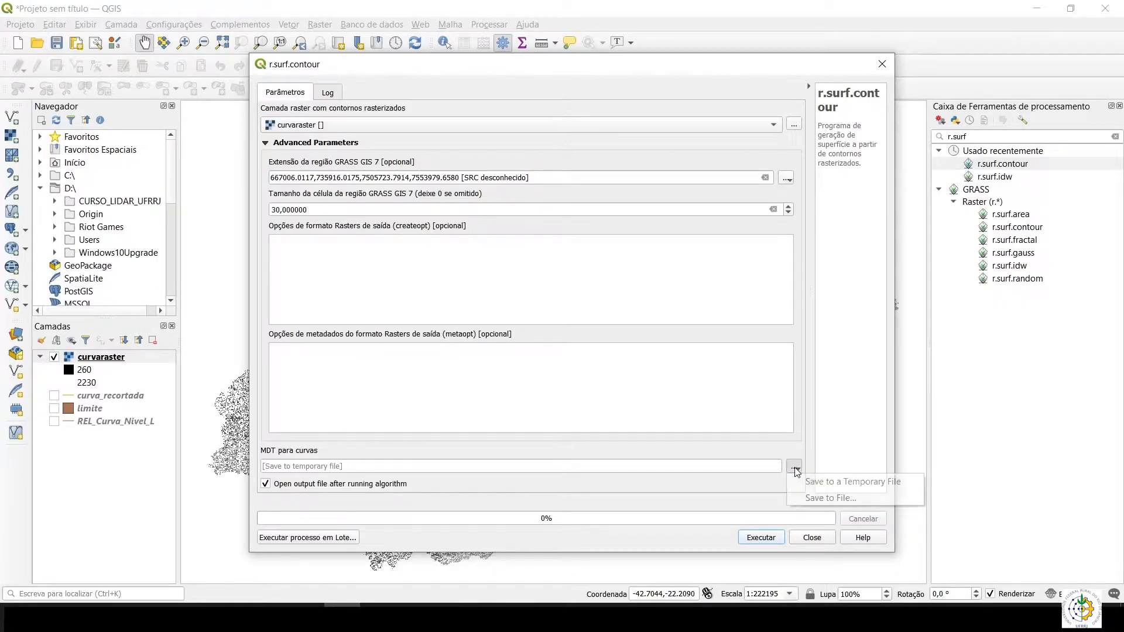
{"action": "left_click", "coordinate": [821, 498]}
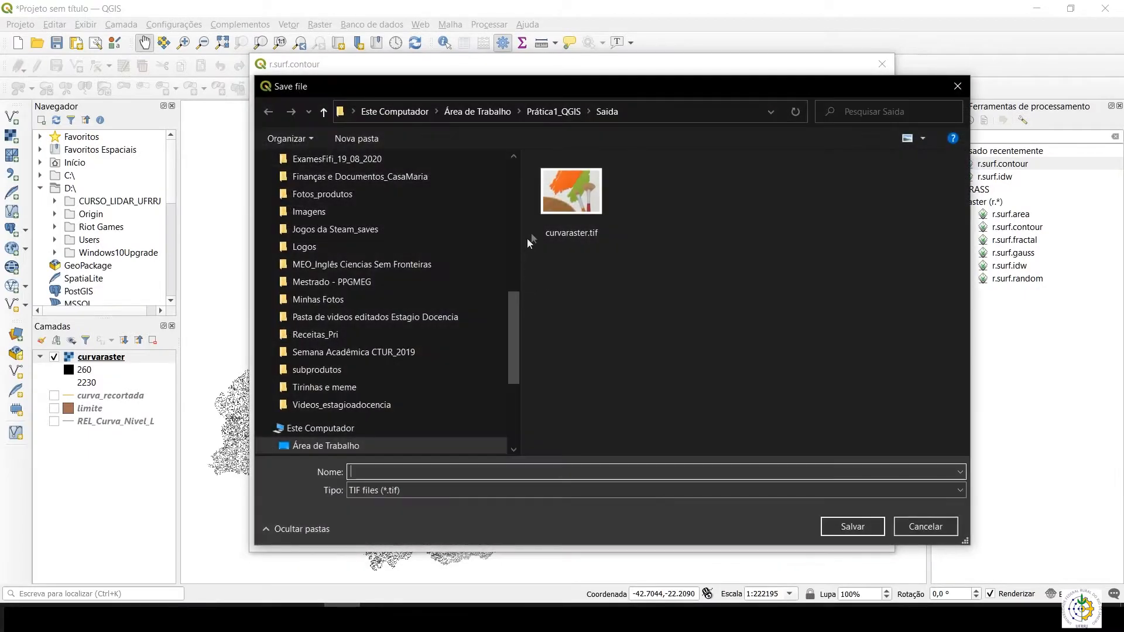
{"action": "left_click", "coordinate": [361, 474]}
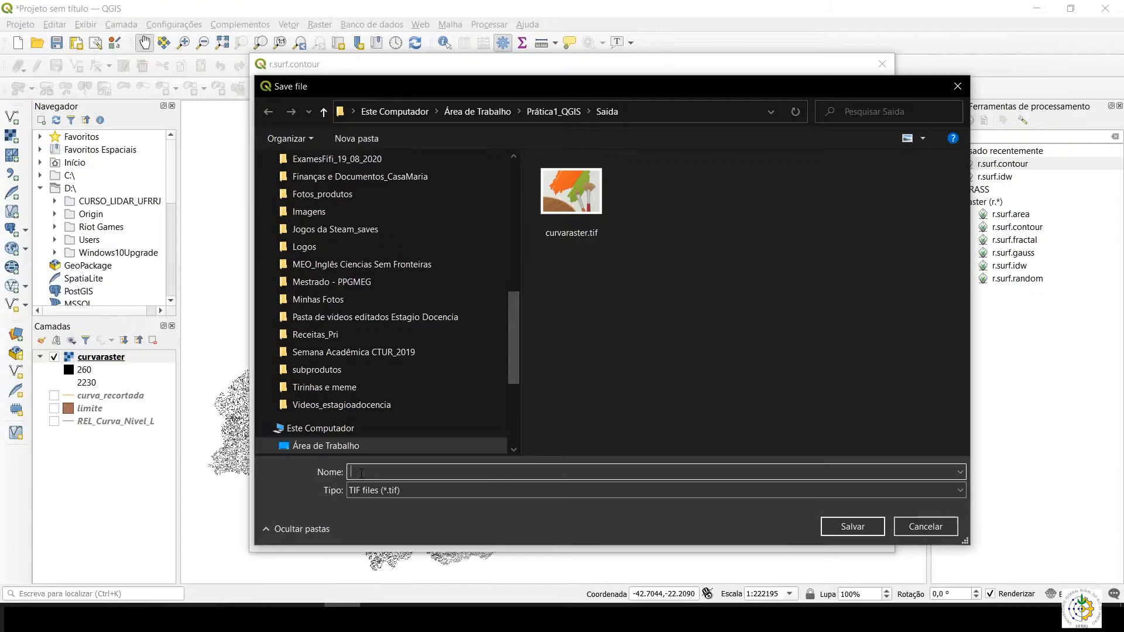
{"action": "type", "text": "MDE_surf"}
{"action": "left_click", "coordinate": [869, 527]}
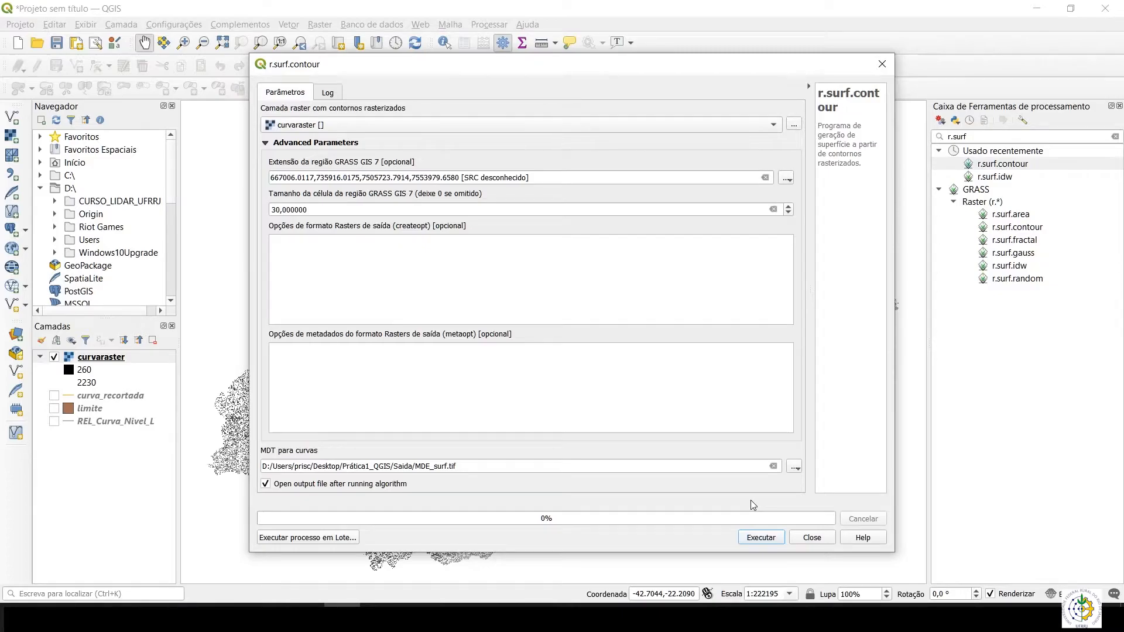
{"action": "left_click", "coordinate": [757, 537]}
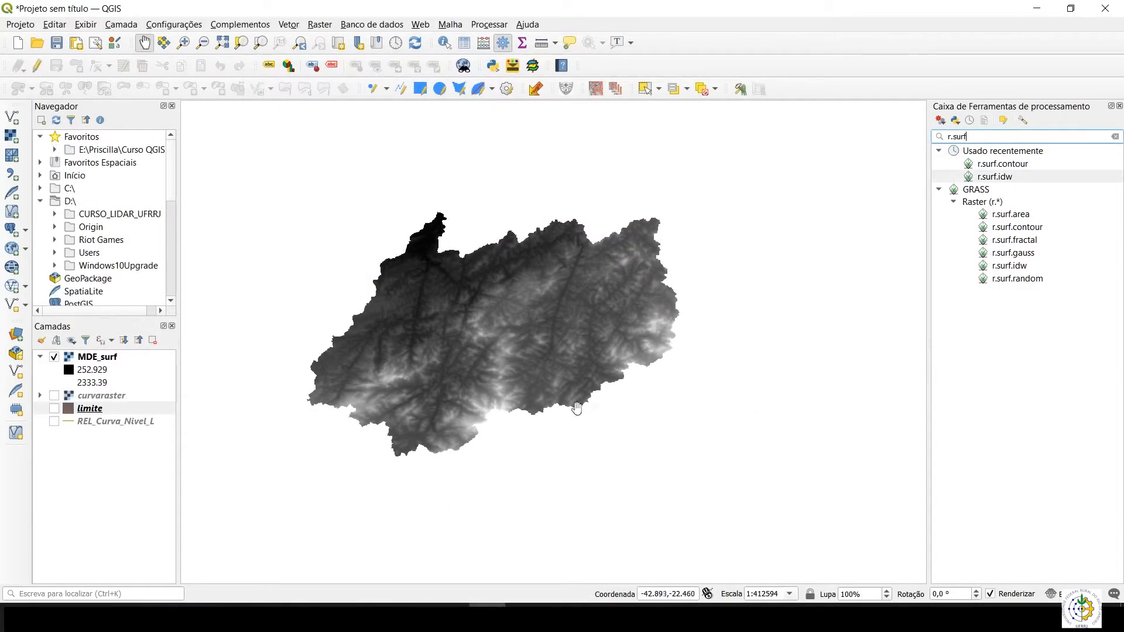
{"action": "left_click_drag", "start_coordinate": [582, 404], "coordinate": [616, 379]}
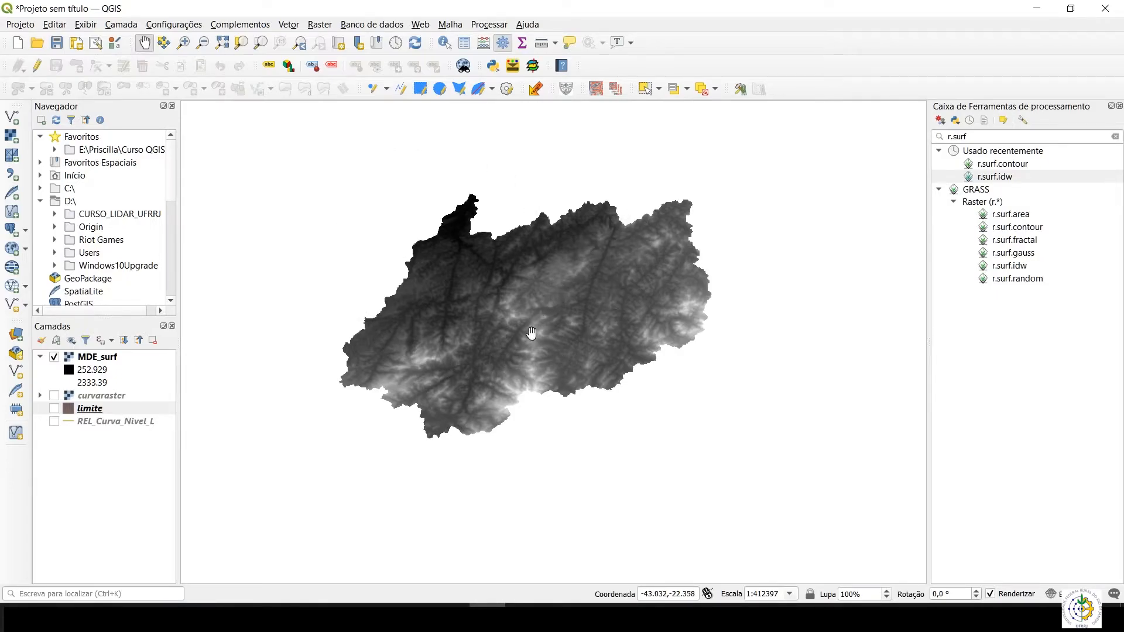
{"action": "left_click_drag", "start_coordinate": [516, 337], "coordinate": [521, 341]}
{"action": "scroll", "coordinate": [521, 342], "scroll_direction": "up", "scroll_amount": 1}
{"action": "scroll", "coordinate": [521, 341], "scroll_direction": "down", "scroll_amount": 1}
{"action": "left_click_drag", "start_coordinate": [522, 339], "coordinate": [530, 319]}
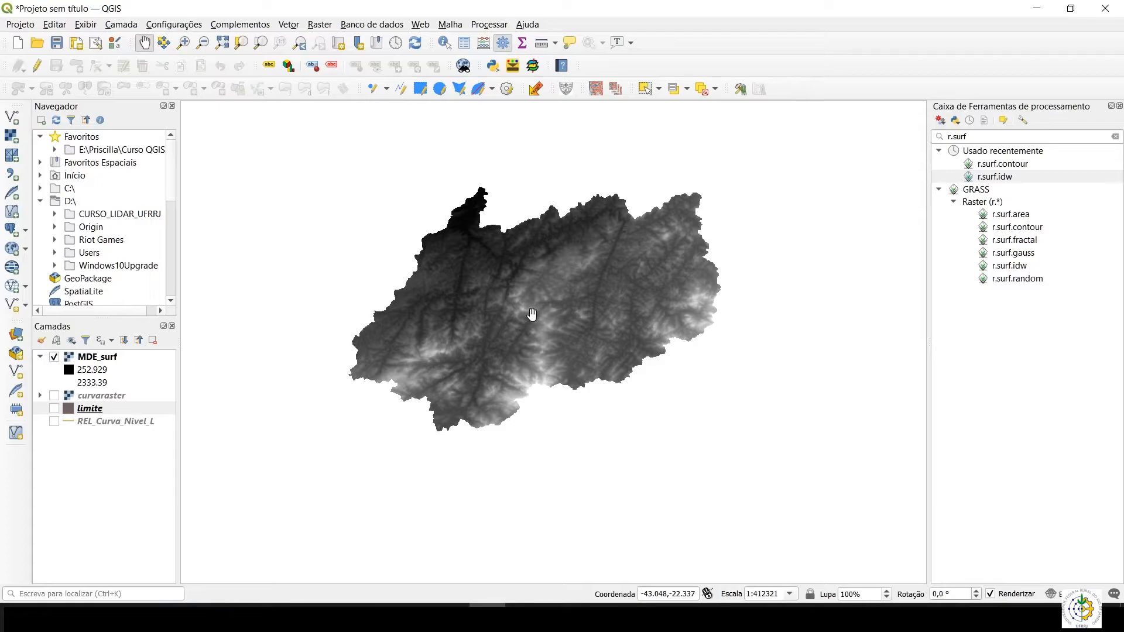
Step: Try rendering the MDE_surf layer as Banda simples falsa-cor in its symbology and apply it
{"action": "left_click", "coordinate": [98, 360]}
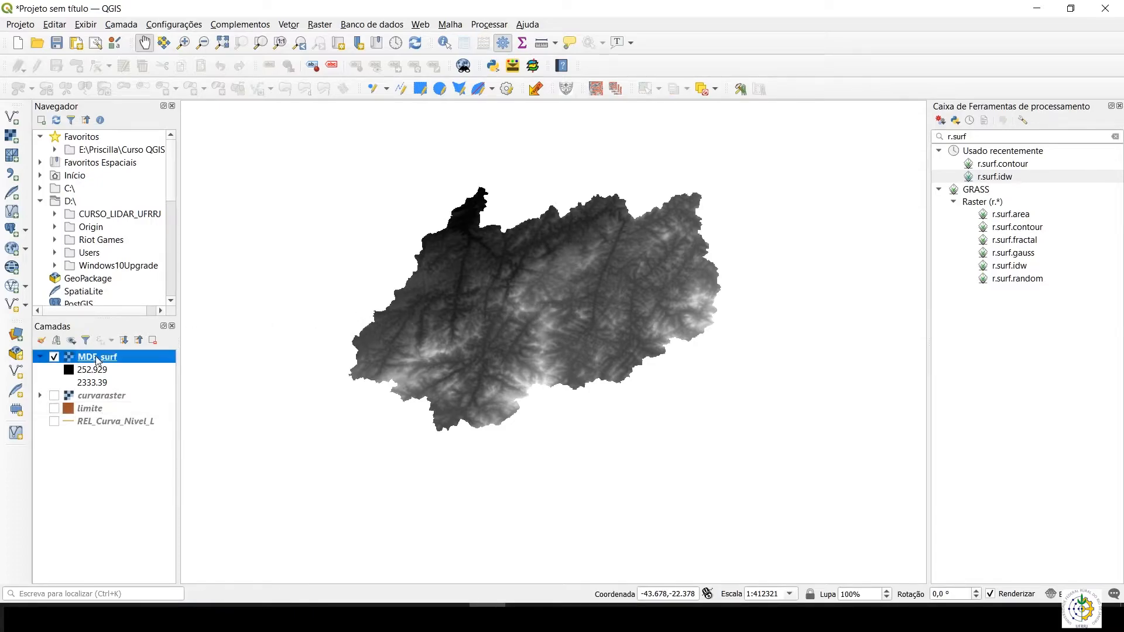
{"action": "right_click", "coordinate": [103, 360]}
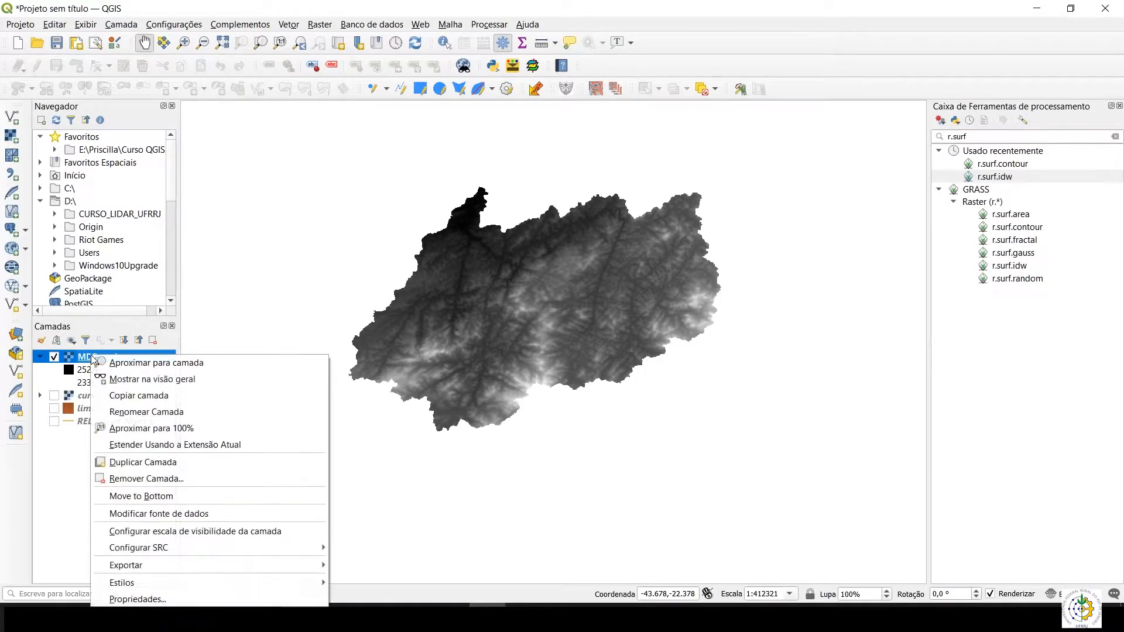
{"action": "left_click", "coordinate": [129, 597]}
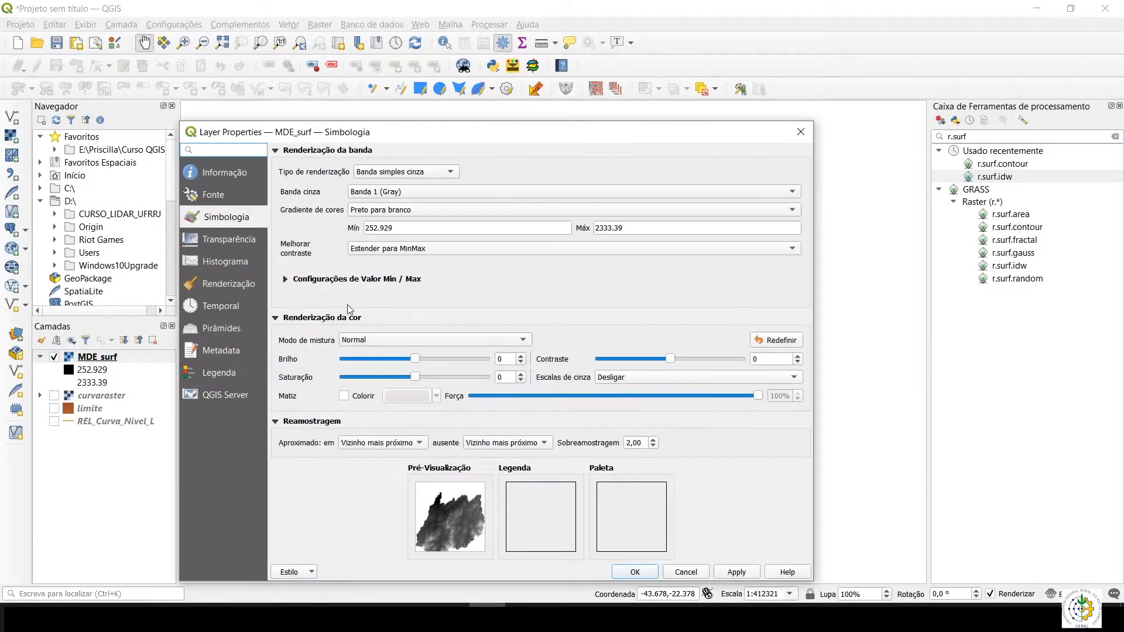
{"action": "left_click", "coordinate": [405, 173]}
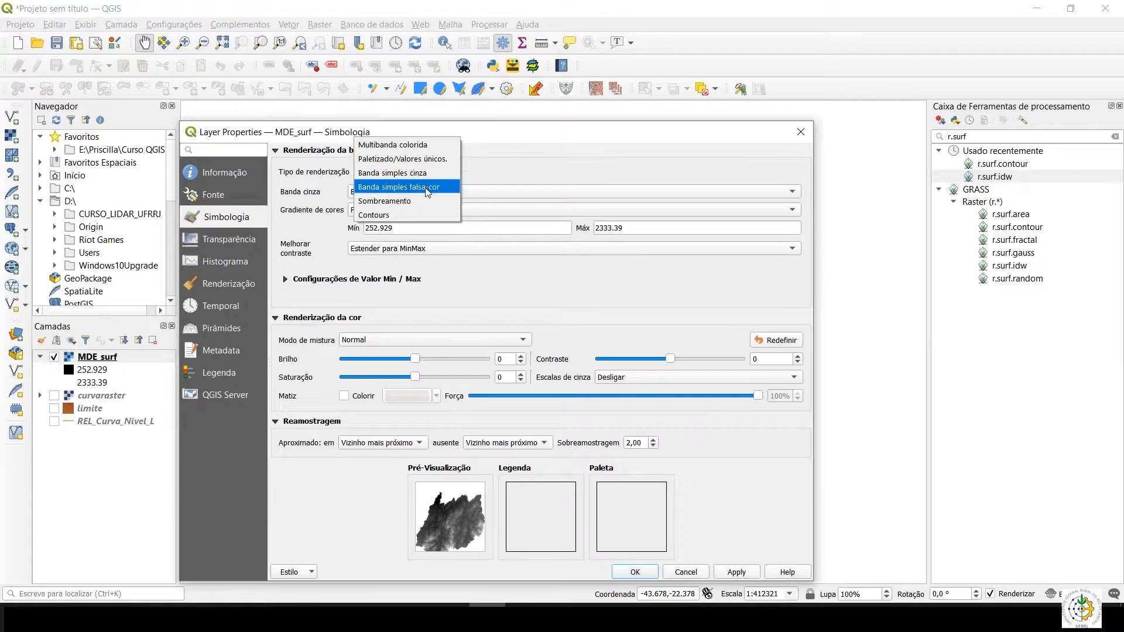
{"action": "left_click", "coordinate": [426, 188]}
{"action": "left_click", "coordinate": [735, 574]}
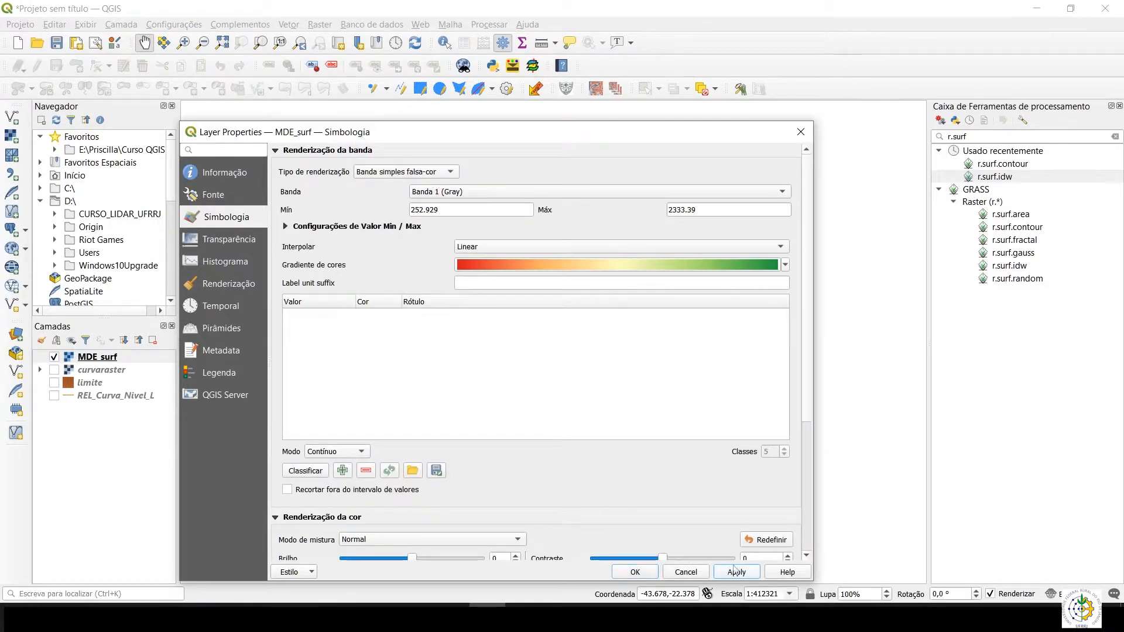
Step: Return the MDE_surf rendering type to Banda simples cinza, apply it, and close the layer properties
{"action": "left_click_drag", "start_coordinate": [682, 141], "coordinate": [711, 100]}
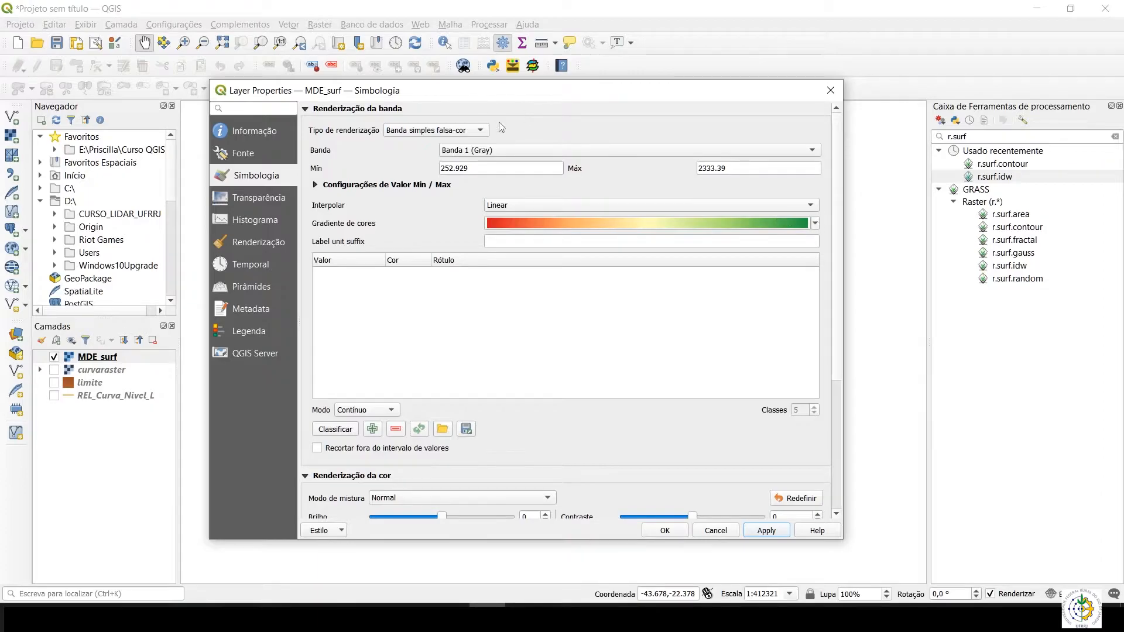
{"action": "left_click", "coordinate": [480, 131]}
{"action": "left_click", "coordinate": [465, 117]}
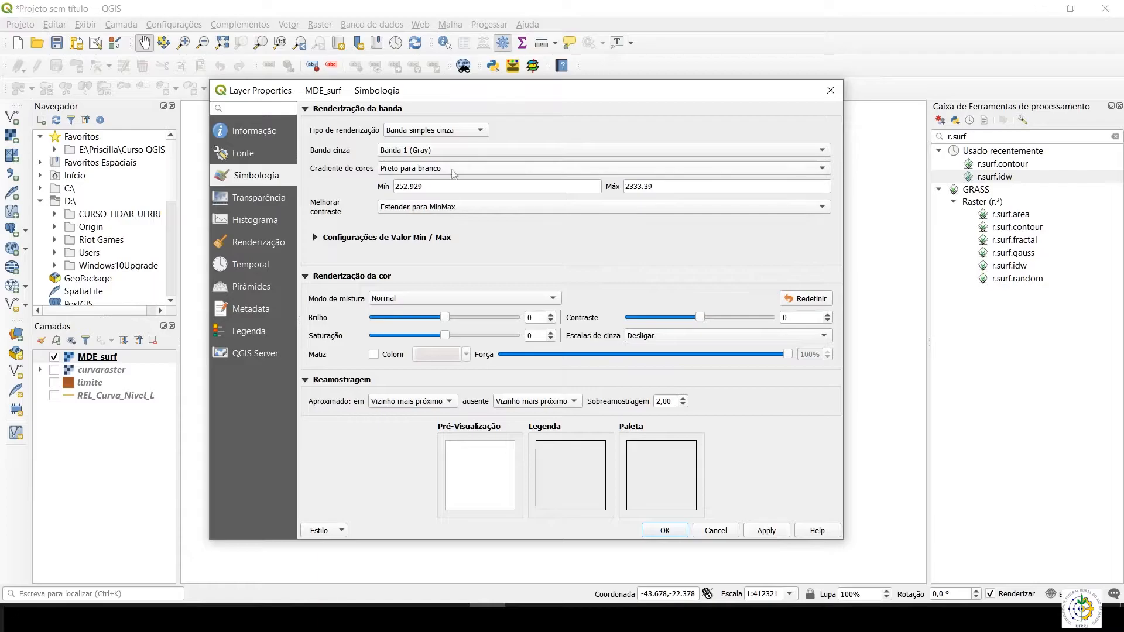
{"action": "left_click", "coordinate": [767, 532]}
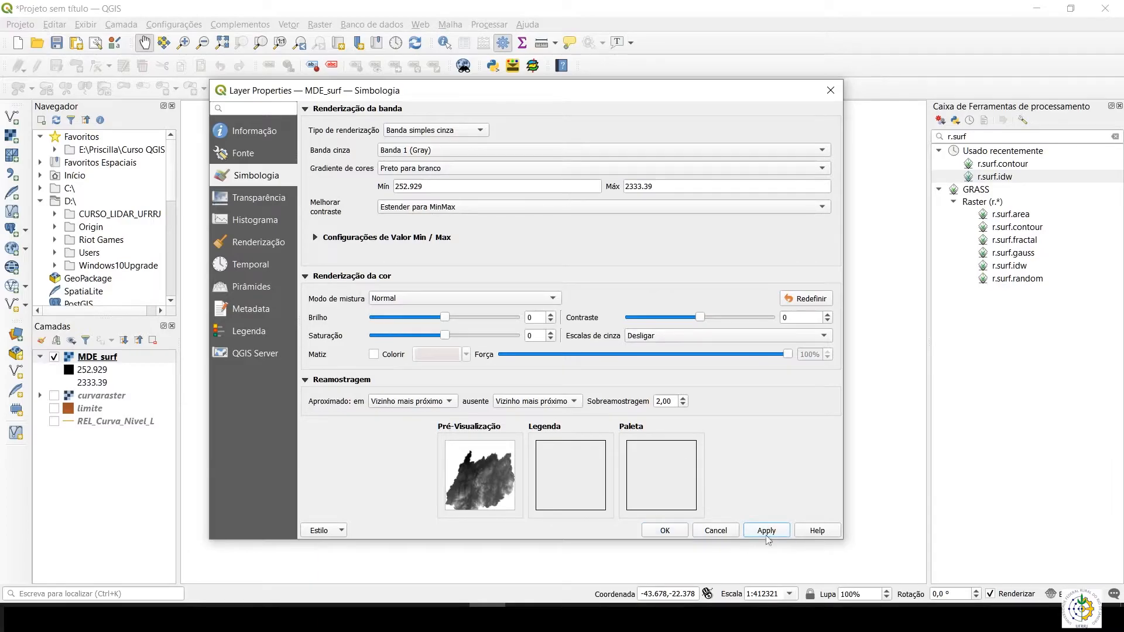
{"action": "left_click", "coordinate": [665, 531]}
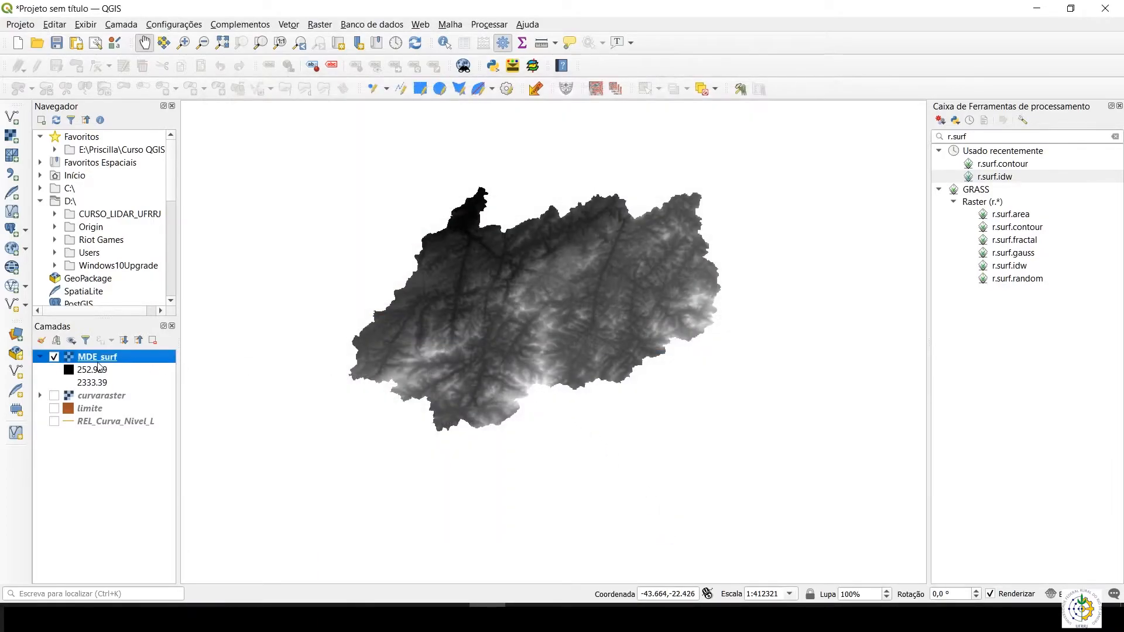
Step: Inspect the relief of the MDE_surf surface up close and across the whole basin
{"action": "left_click_drag", "start_coordinate": [559, 323], "coordinate": [543, 378]}
{"action": "scroll", "coordinate": [531, 327], "scroll_direction": "up", "scroll_amount": 1}
{"action": "scroll", "coordinate": [545, 372], "scroll_direction": "down", "scroll_amount": 1}
{"action": "scroll", "coordinate": [545, 373], "scroll_direction": "up", "scroll_amount": 1}
{"action": "scroll", "coordinate": [545, 367], "scroll_direction": "down", "scroll_amount": 1}
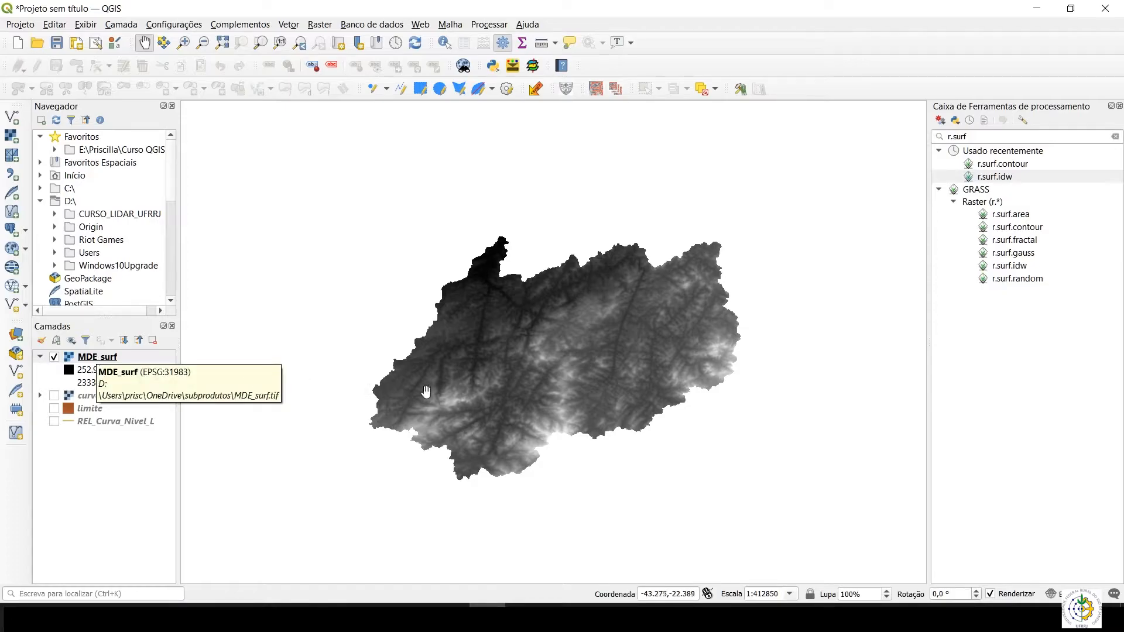
{"action": "scroll", "coordinate": [427, 390], "scroll_direction": "up", "scroll_amount": 2}
{"action": "scroll", "coordinate": [522, 413], "scroll_direction": "up", "scroll_amount": 3}
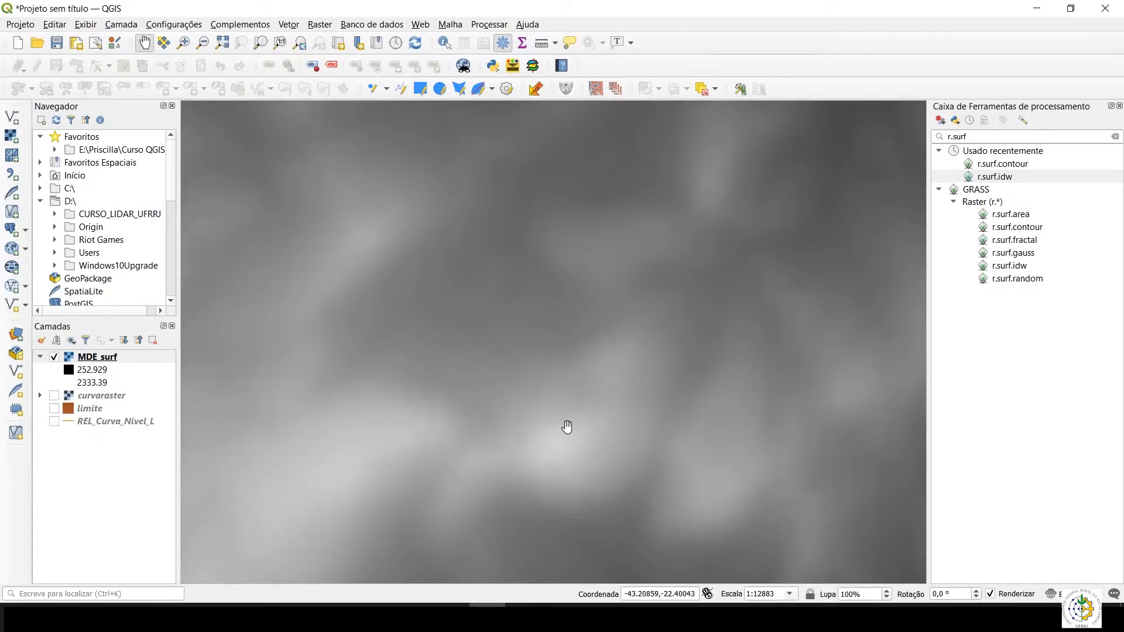
{"action": "scroll", "coordinate": [633, 403], "scroll_direction": "down", "scroll_amount": 2}
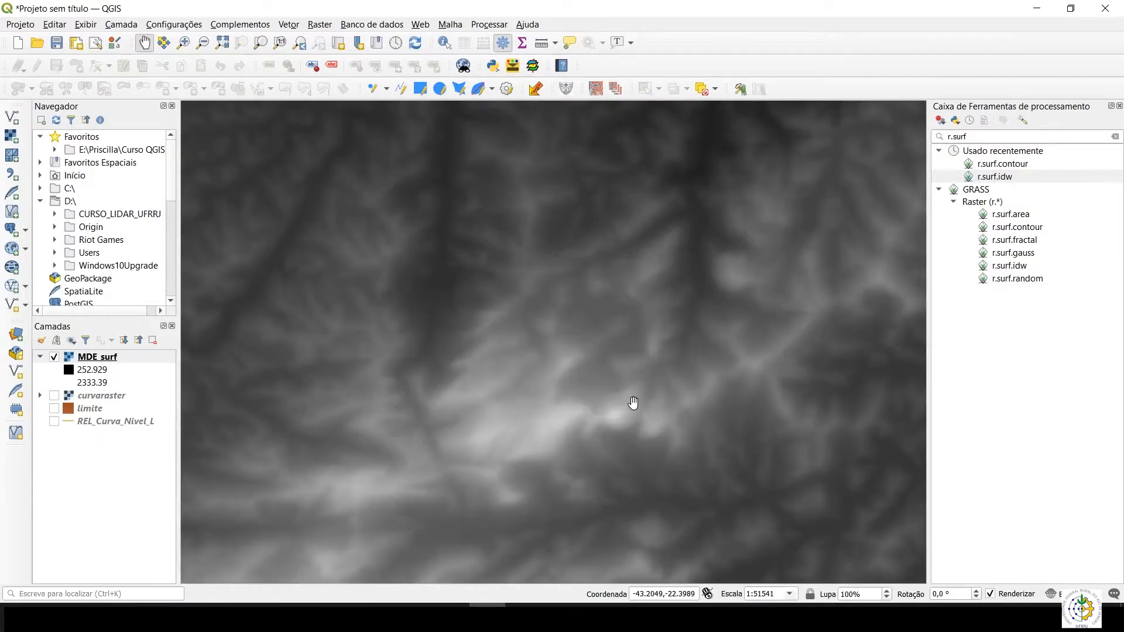
{"action": "scroll", "coordinate": [525, 411], "scroll_direction": "down", "scroll_amount": 1}
{"action": "scroll", "coordinate": [526, 412], "scroll_direction": "down", "scroll_amount": 1}
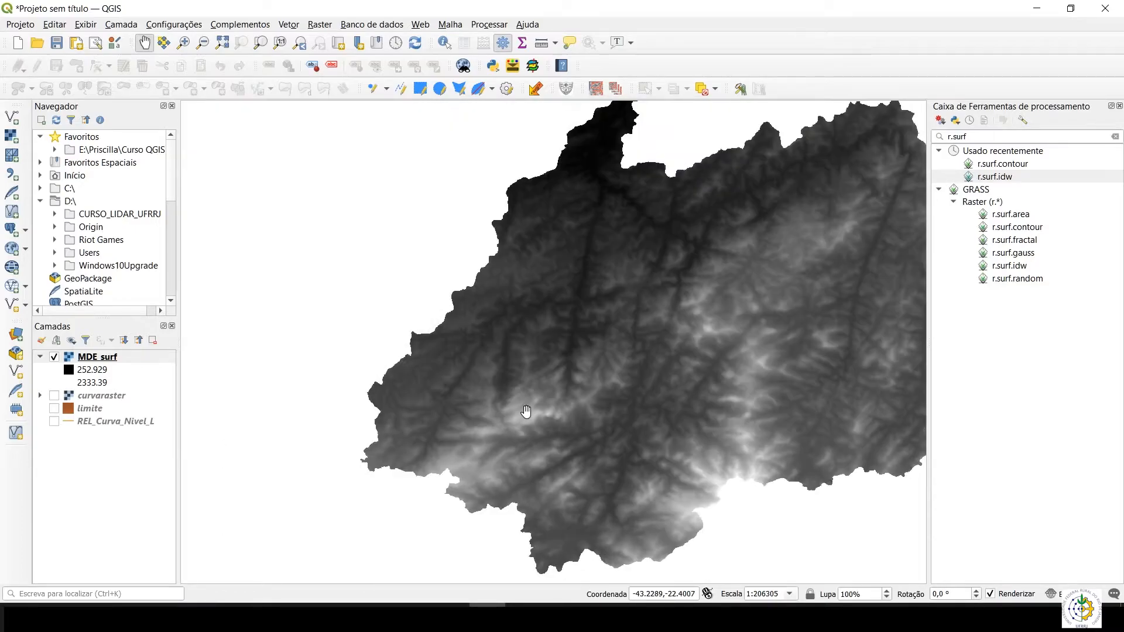
{"action": "left_click_drag", "start_coordinate": [783, 385], "coordinate": [574, 357]}
{"action": "scroll", "coordinate": [630, 396], "scroll_direction": "down", "scroll_amount": 1}
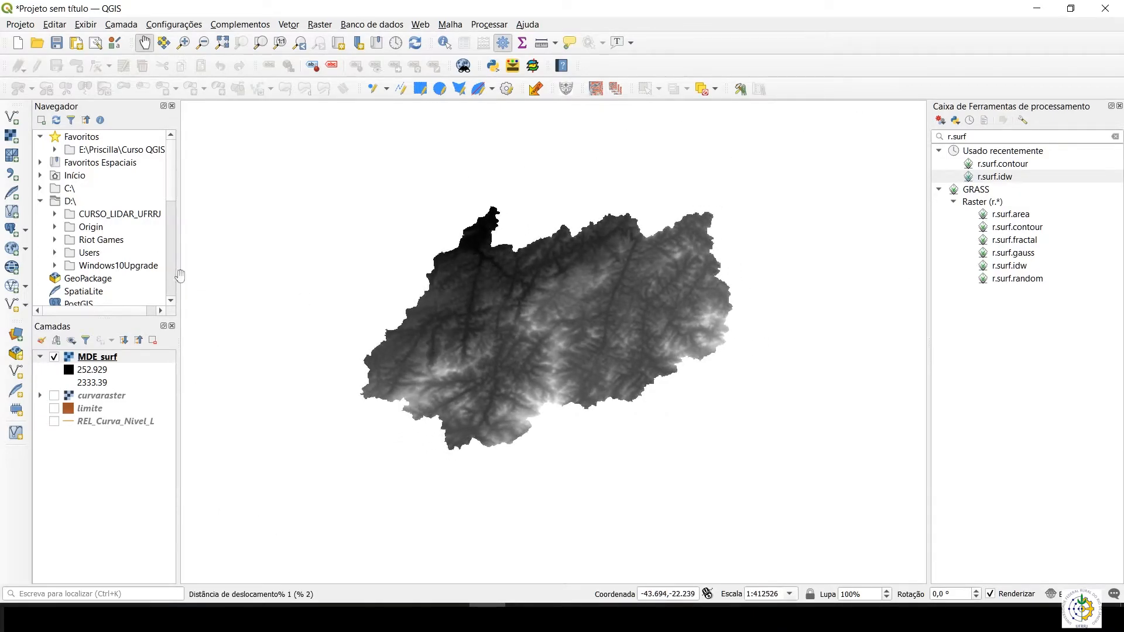
Step: Start adding a vector layer and browse to the Entrada folder inside Prática1_QGIS
{"action": "left_click", "coordinate": [13, 118]}
{"action": "left_click", "coordinate": [718, 332]}
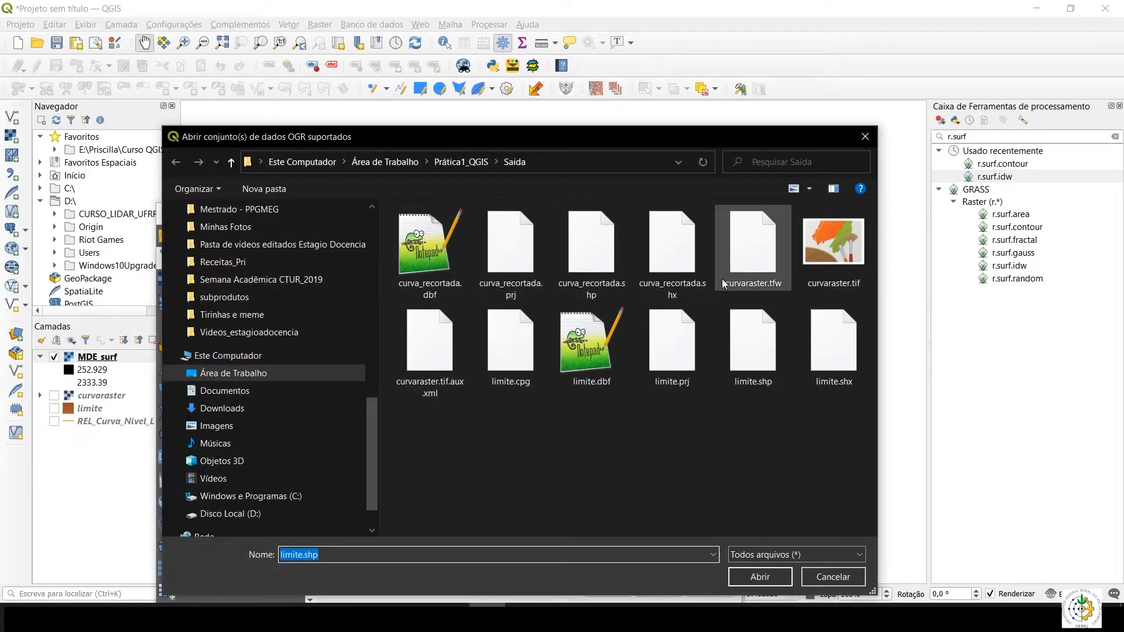
{"action": "left_click", "coordinate": [462, 162]}
{"action": "double_click", "coordinate": [441, 278]}
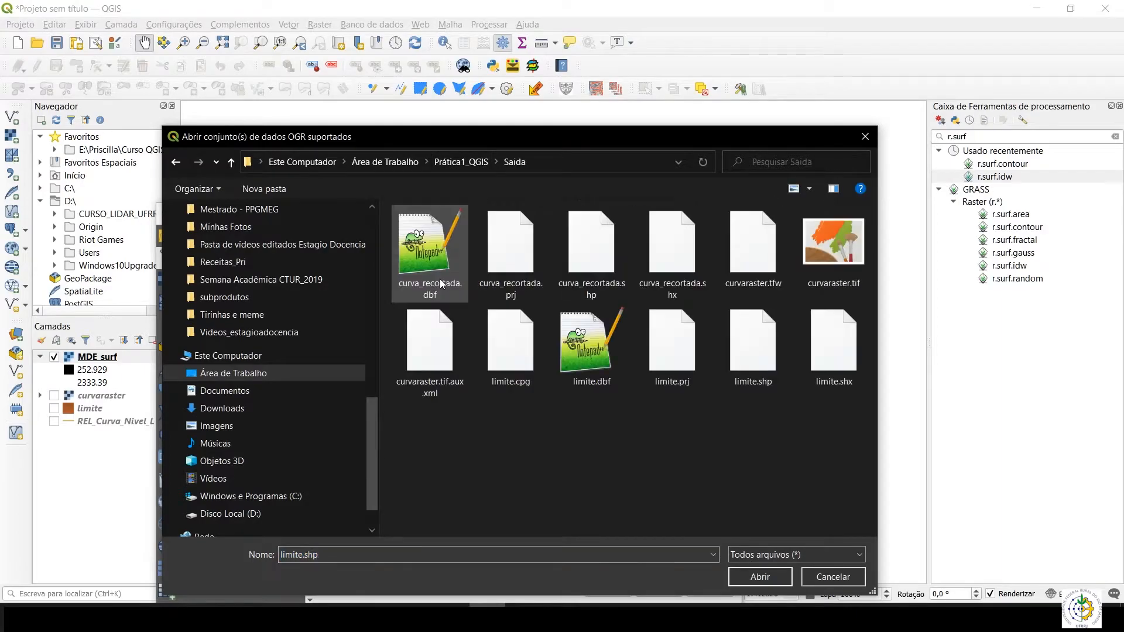
{"action": "left_click", "coordinate": [462, 162]}
{"action": "double_click", "coordinate": [430, 249]}
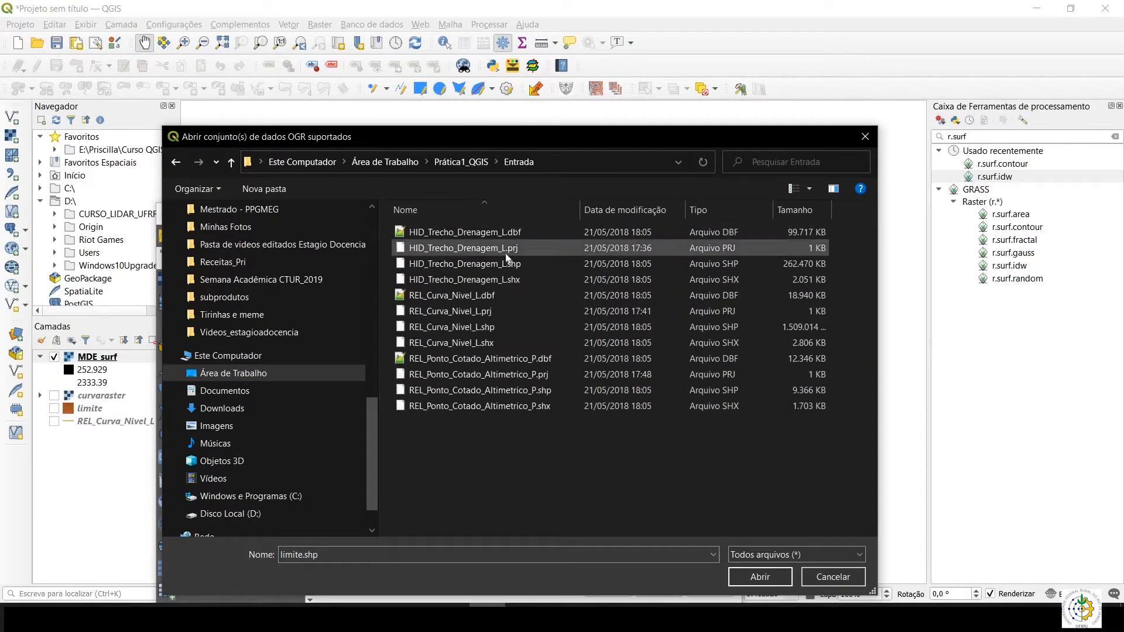
Step: Add the drainage shapefile HID_Trecho_Drenagem_L.shp from the Entrada folder to the map and close the data source manager
{"action": "left_click_drag", "start_coordinate": [382, 322], "coordinate": [393, 323]}
{"action": "scroll", "coordinate": [256, 306], "scroll_direction": "up", "scroll_amount": 9}
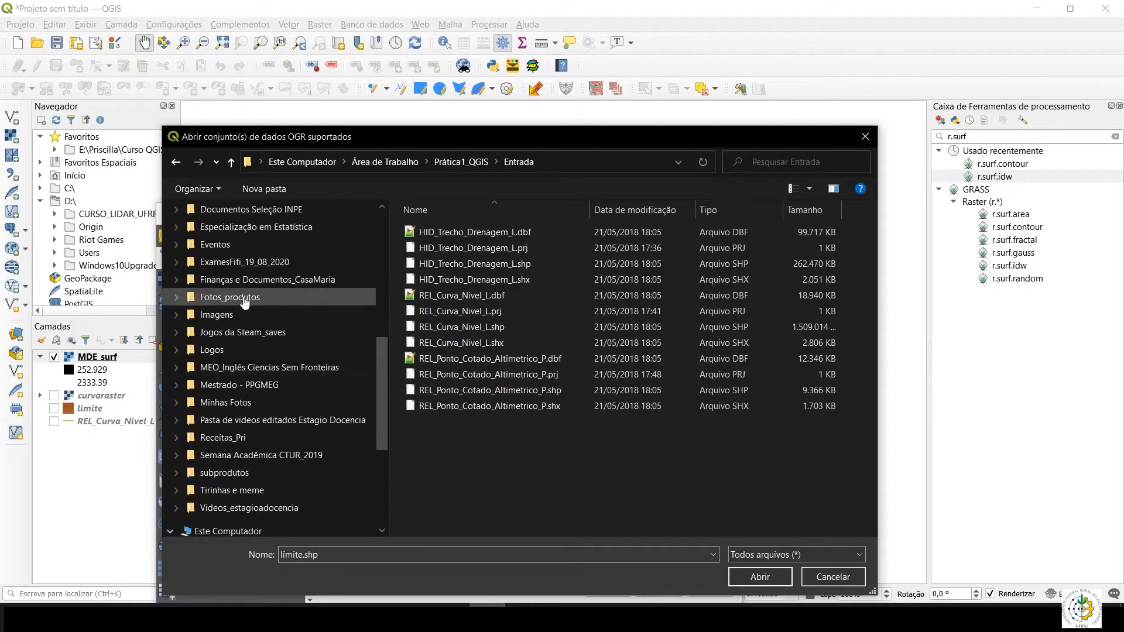
{"action": "left_click", "coordinate": [176, 324]}
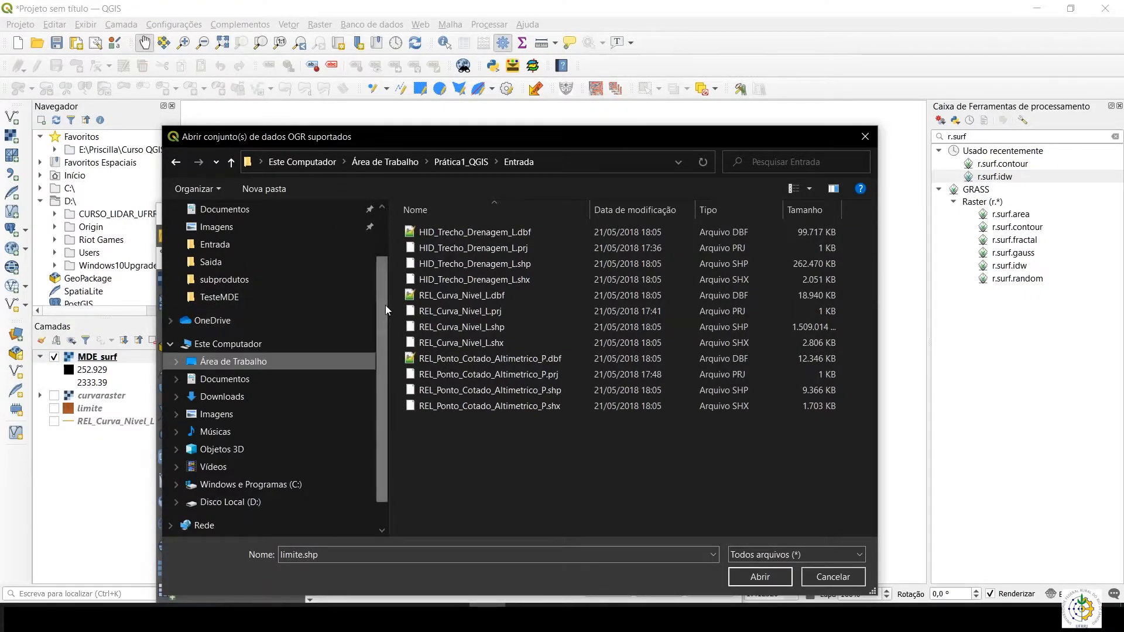
{"action": "left_click_drag", "start_coordinate": [386, 306], "coordinate": [261, 310]}
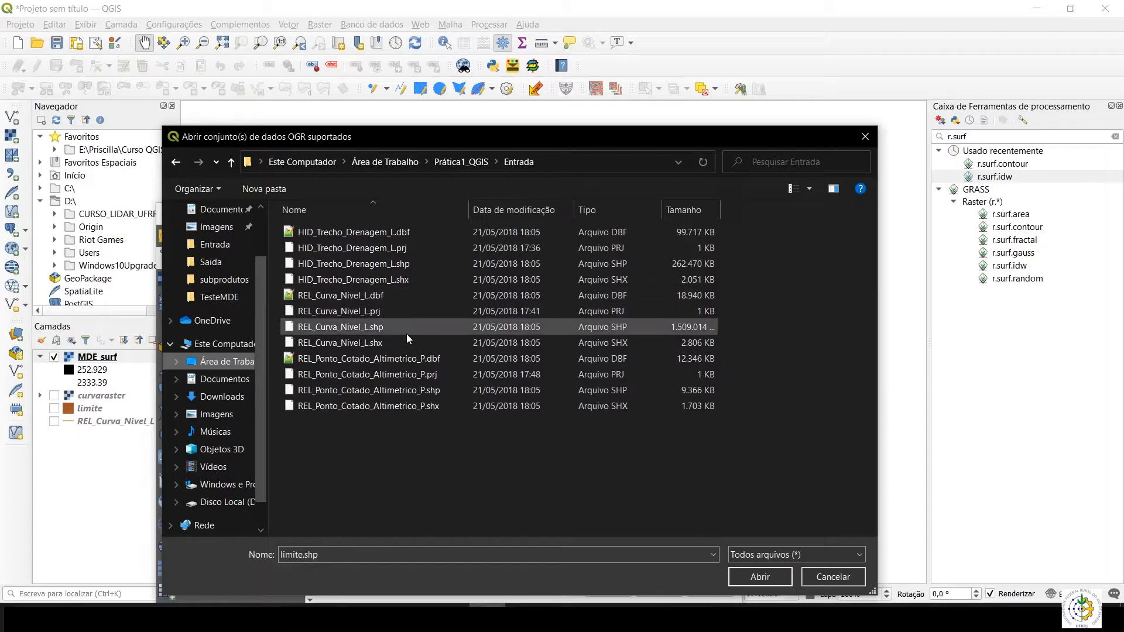
{"action": "left_click", "coordinate": [423, 264]}
{"action": "left_click", "coordinate": [761, 577]}
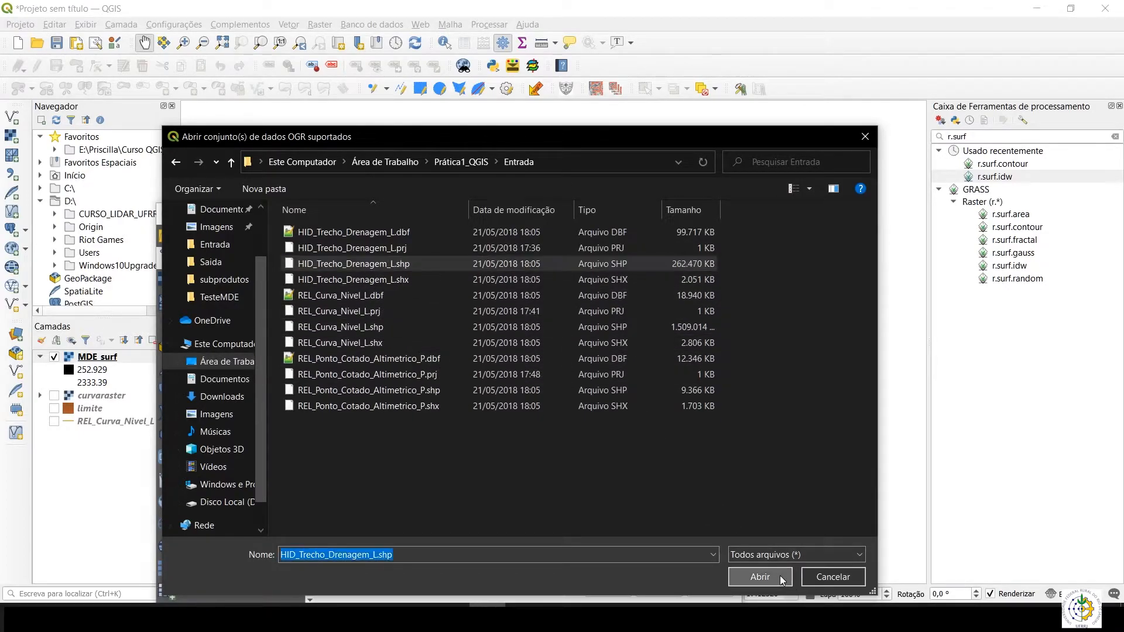
{"action": "left_click", "coordinate": [668, 590]}
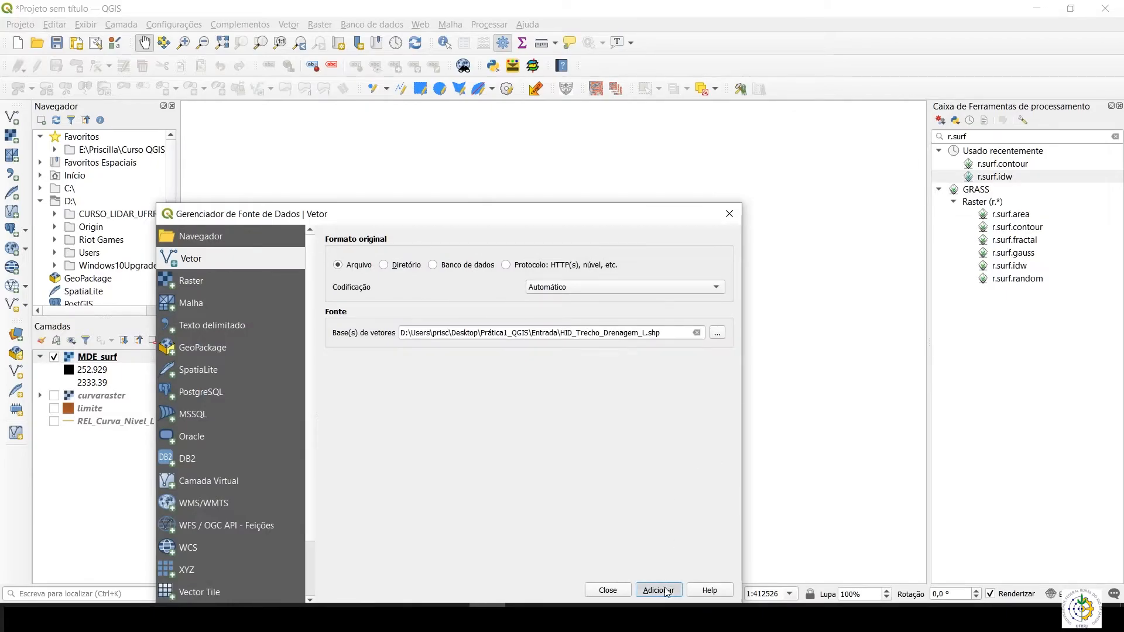
{"action": "left_click", "coordinate": [612, 594]}
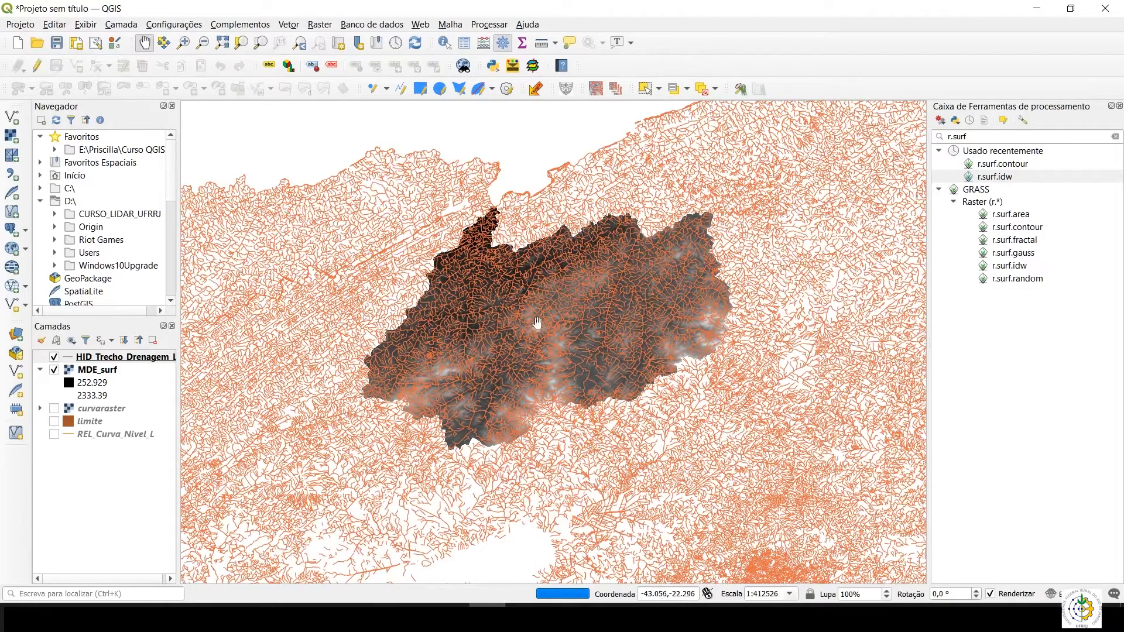
{"action": "left_click", "coordinate": [54, 356]}
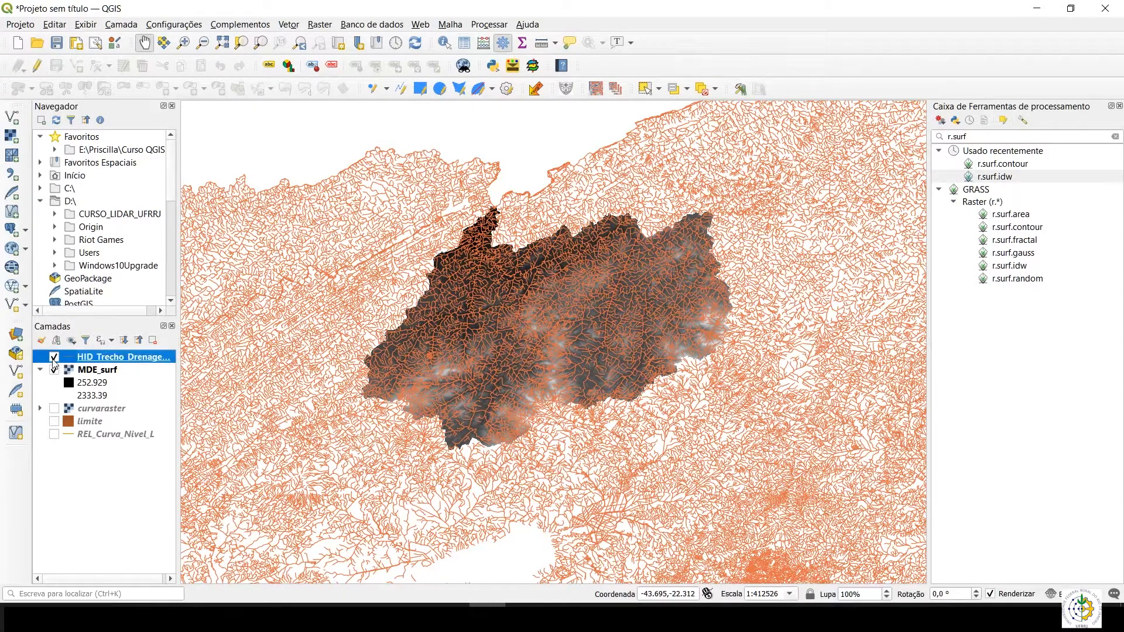
Step: Add the shapefile drenagem_proj.shp from the desktop's TesteMDE folder to the map as a vector layer and close the data source manager
{"action": "left_click", "coordinate": [12, 118]}
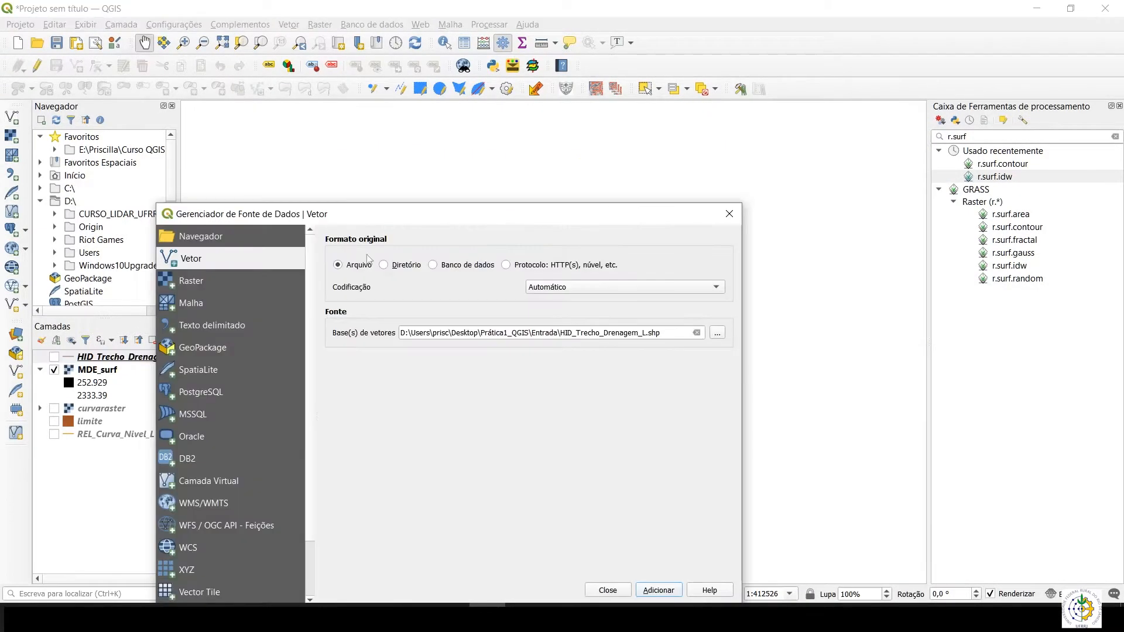
{"action": "left_click", "coordinate": [717, 335]}
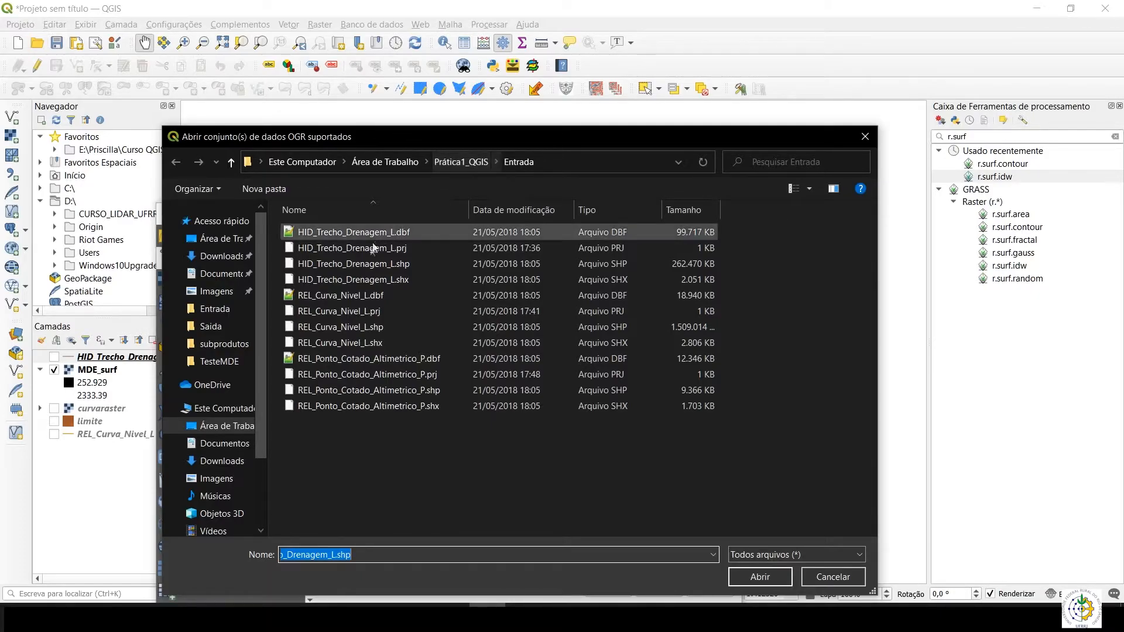
{"action": "left_click", "coordinate": [391, 166]}
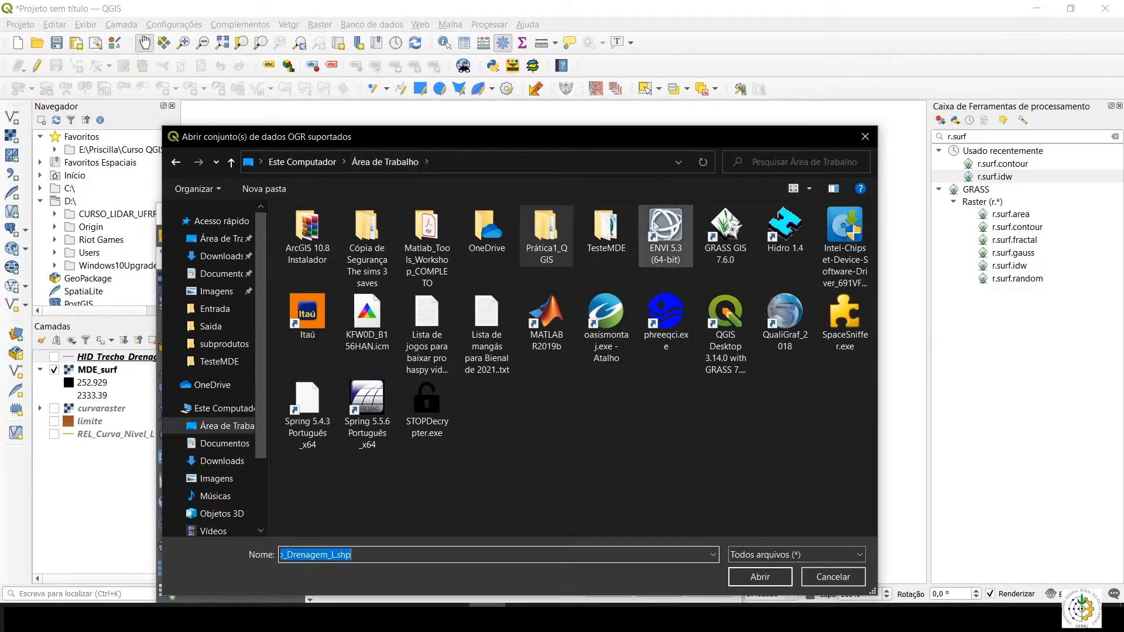
{"action": "double_click", "coordinate": [606, 237]}
{"action": "scroll", "coordinate": [389, 442], "scroll_direction": "down", "scroll_amount": 3}
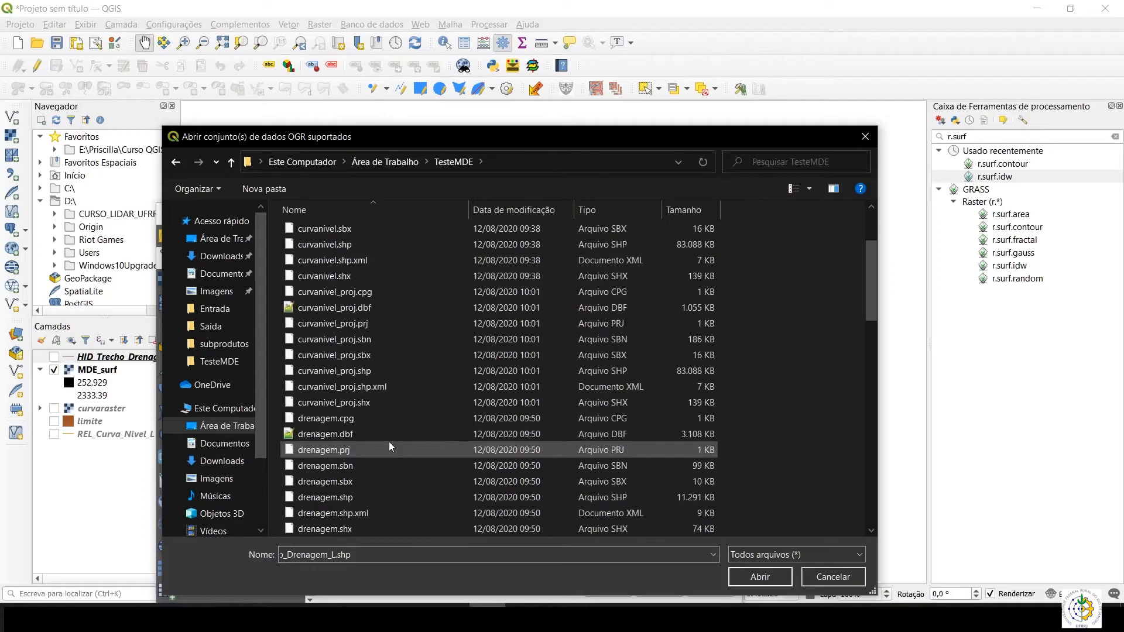
{"action": "scroll", "coordinate": [363, 381], "scroll_direction": "down", "scroll_amount": 7}
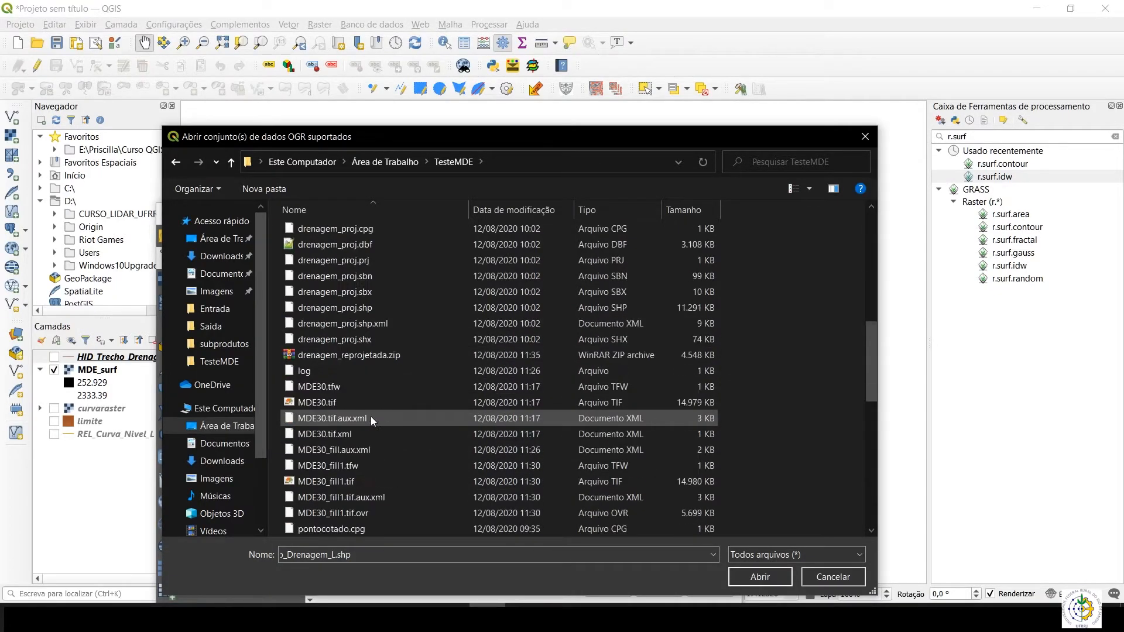
{"action": "scroll", "coordinate": [371, 417], "scroll_direction": "up", "scroll_amount": 3}
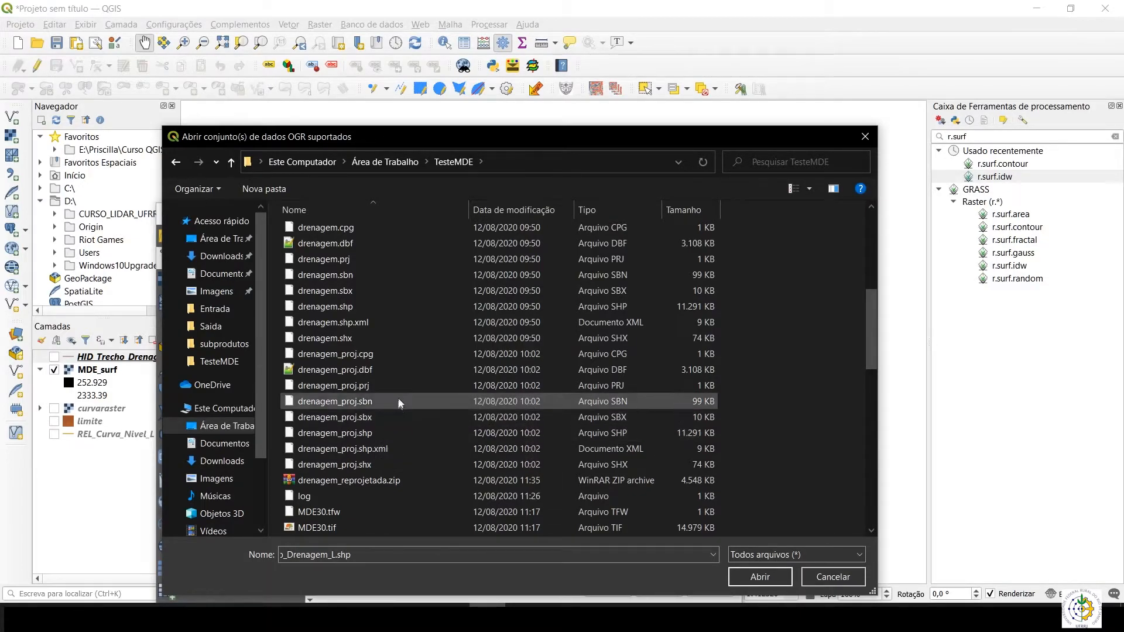
{"action": "left_click", "coordinate": [363, 433]}
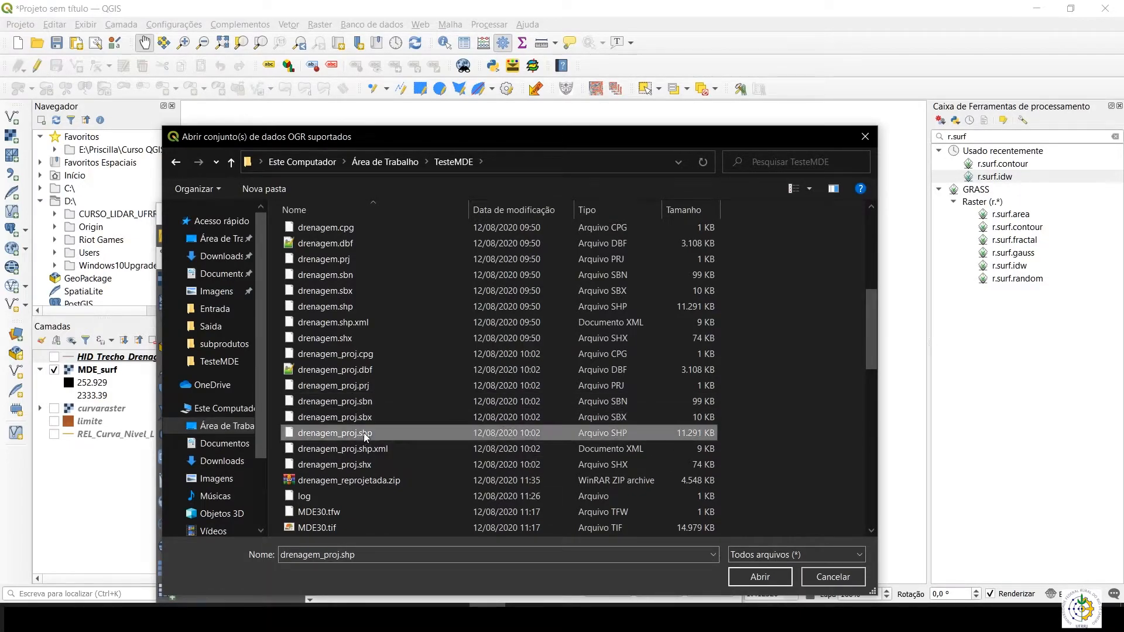
{"action": "left_click", "coordinate": [762, 582]}
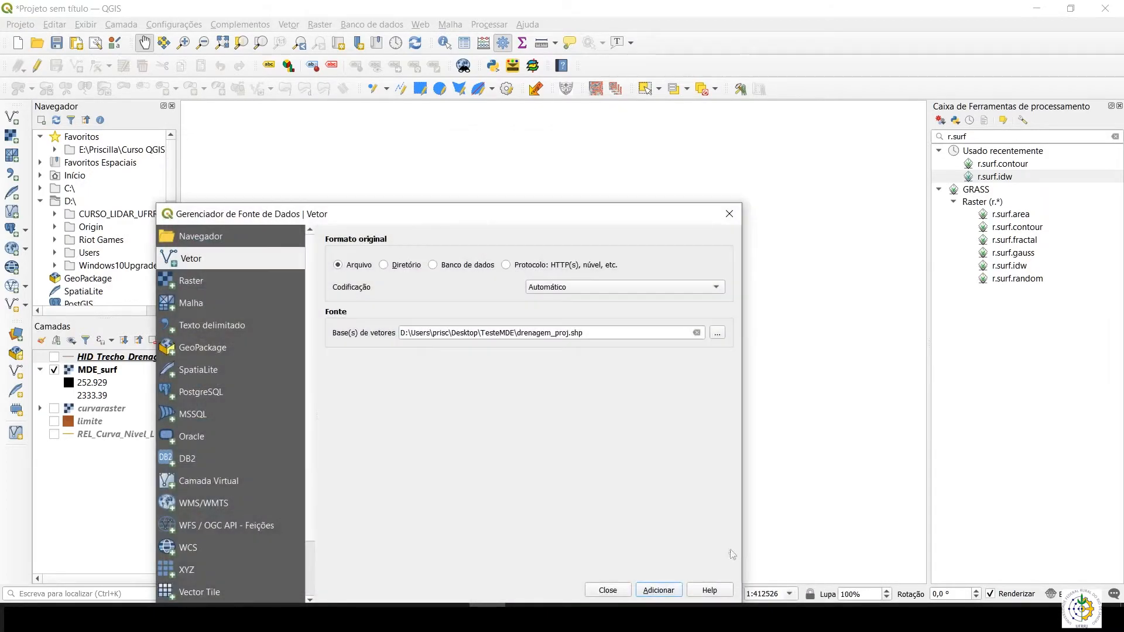
{"action": "left_click", "coordinate": [660, 591]}
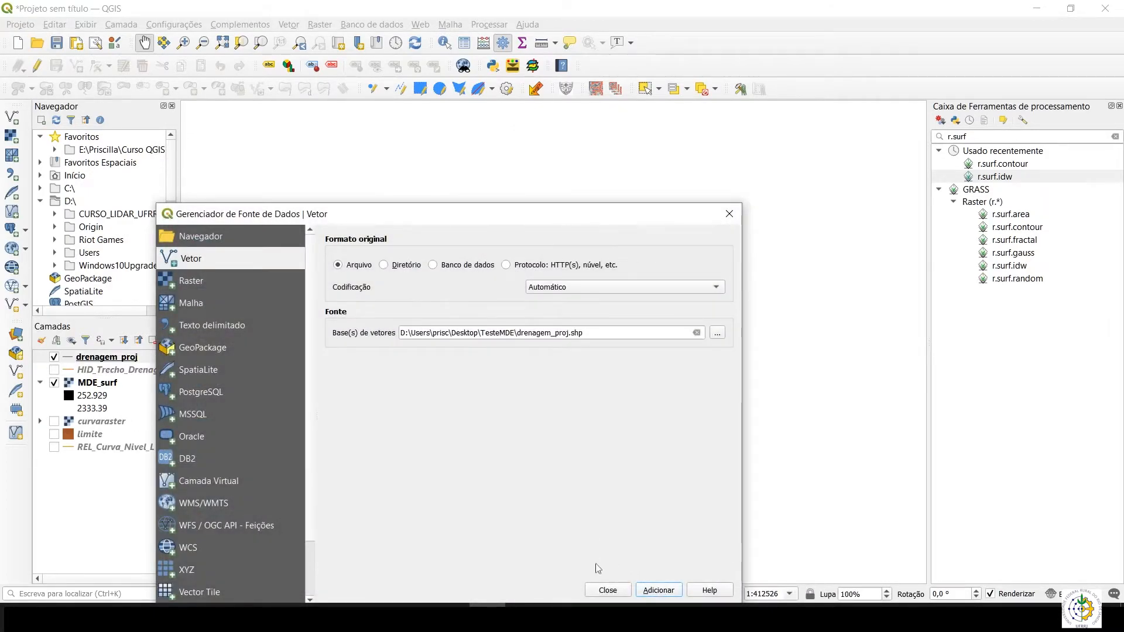
{"action": "left_click", "coordinate": [606, 592]}
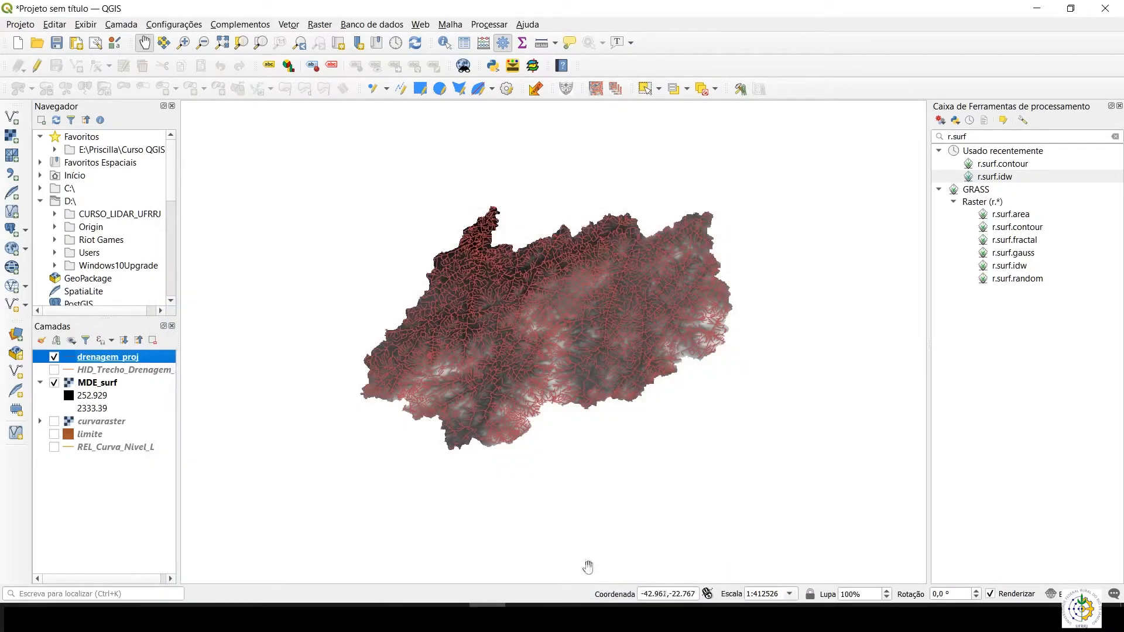
Step: Change the line color of the drenagem_proj layer to blue and apply it
{"action": "double_click", "coordinate": [68, 360]}
{"action": "left_click", "coordinate": [832, 333]}
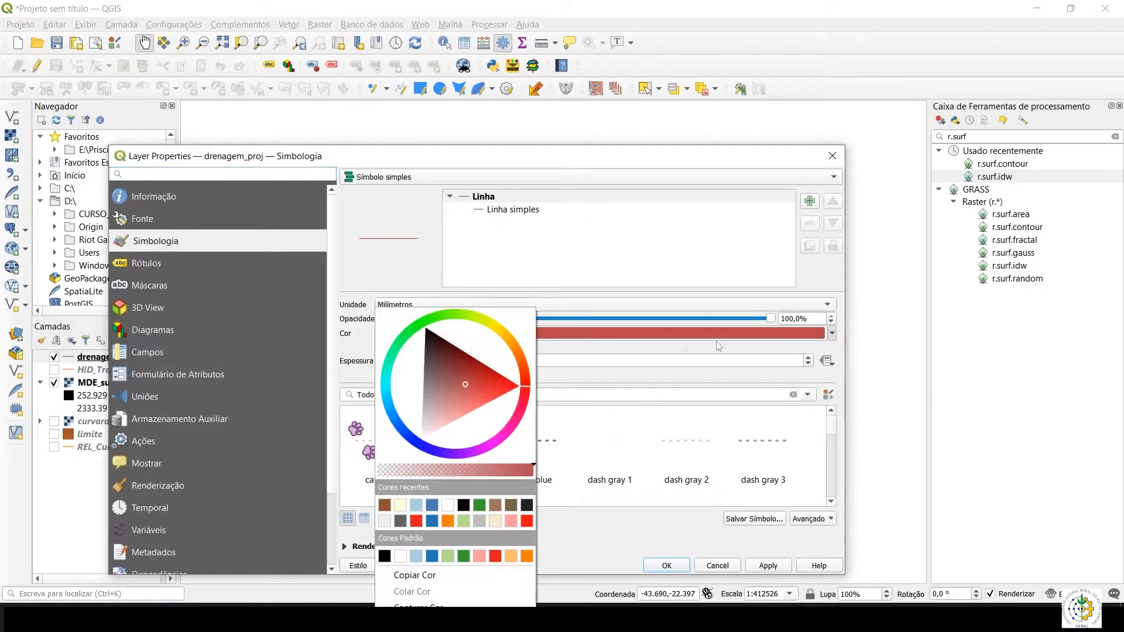
{"action": "left_click", "coordinate": [422, 445]}
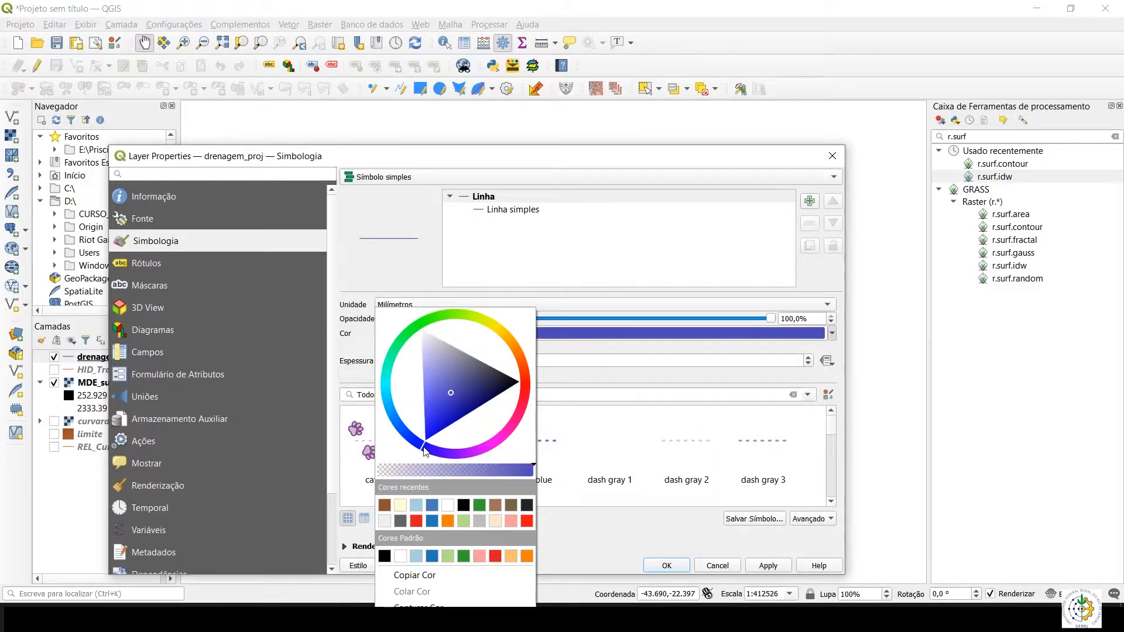
{"action": "left_click", "coordinate": [768, 566]}
{"action": "left_click", "coordinate": [667, 566]}
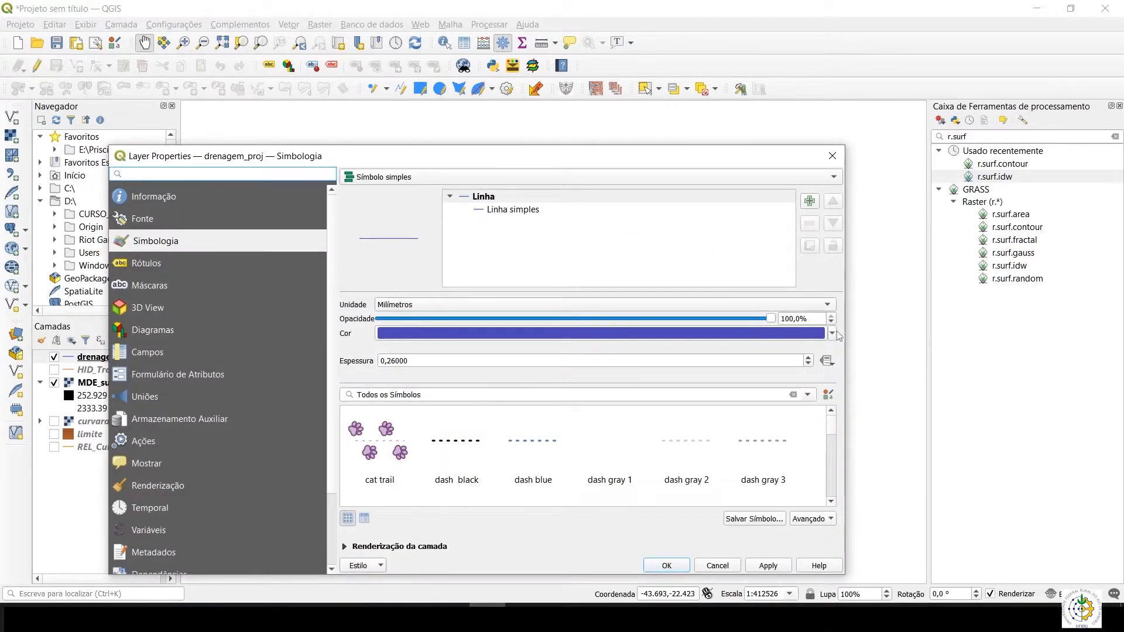
Step: Recolor the drenagem_proj lines with the light blue from the recent colors, apply it, and close the layer properties
{"action": "left_click", "coordinate": [832, 333]}
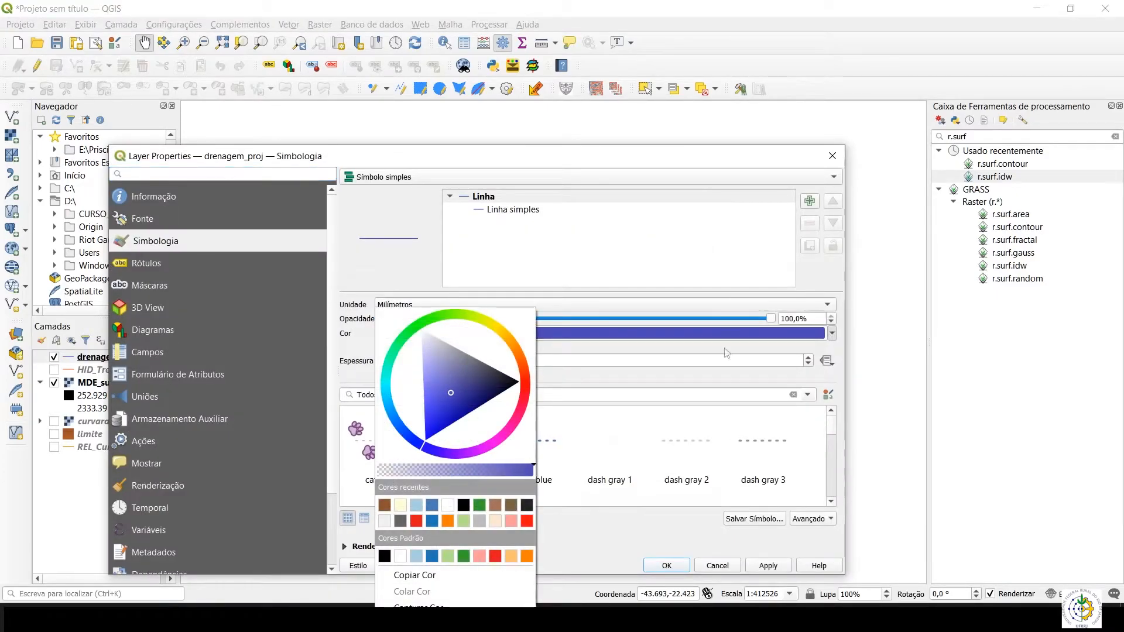
{"action": "left_click", "coordinate": [433, 367]}
{"action": "mouse_move", "coordinate": [433, 367]}
{"action": "left_mouse_down"}
{"action": "mouse_move", "coordinate": [452, 385]}
{"action": "mouse_move", "coordinate": [462, 448]}
{"action": "mouse_move", "coordinate": [441, 423]}
{"action": "left_mouse_up"}
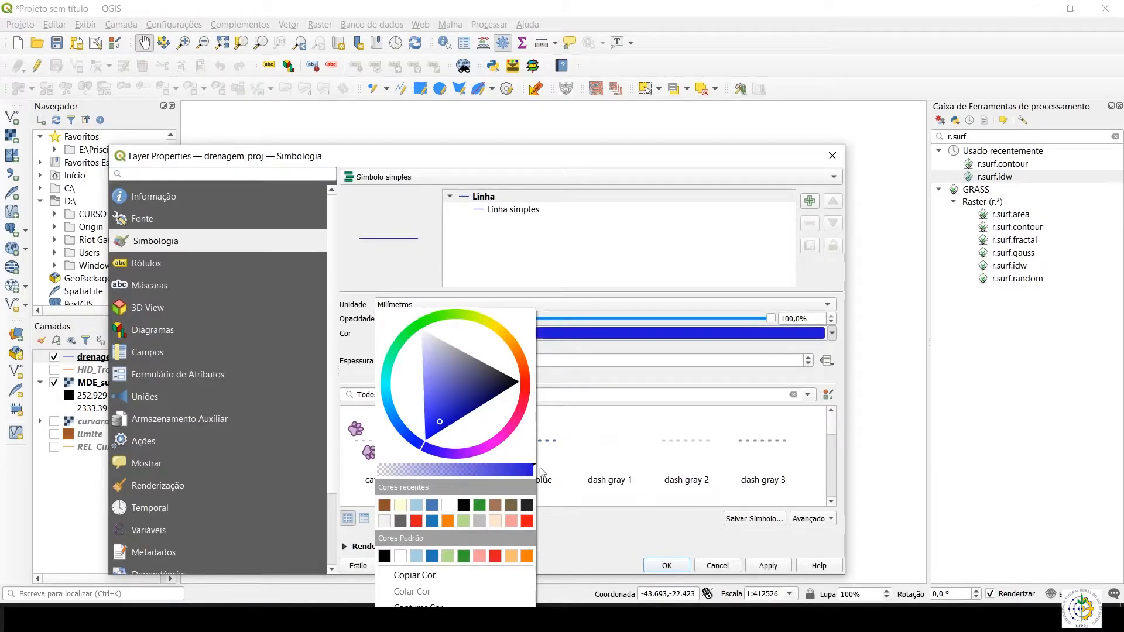
{"action": "left_click_drag", "start_coordinate": [534, 466], "coordinate": [437, 466]}
{"action": "left_click", "coordinate": [416, 505]}
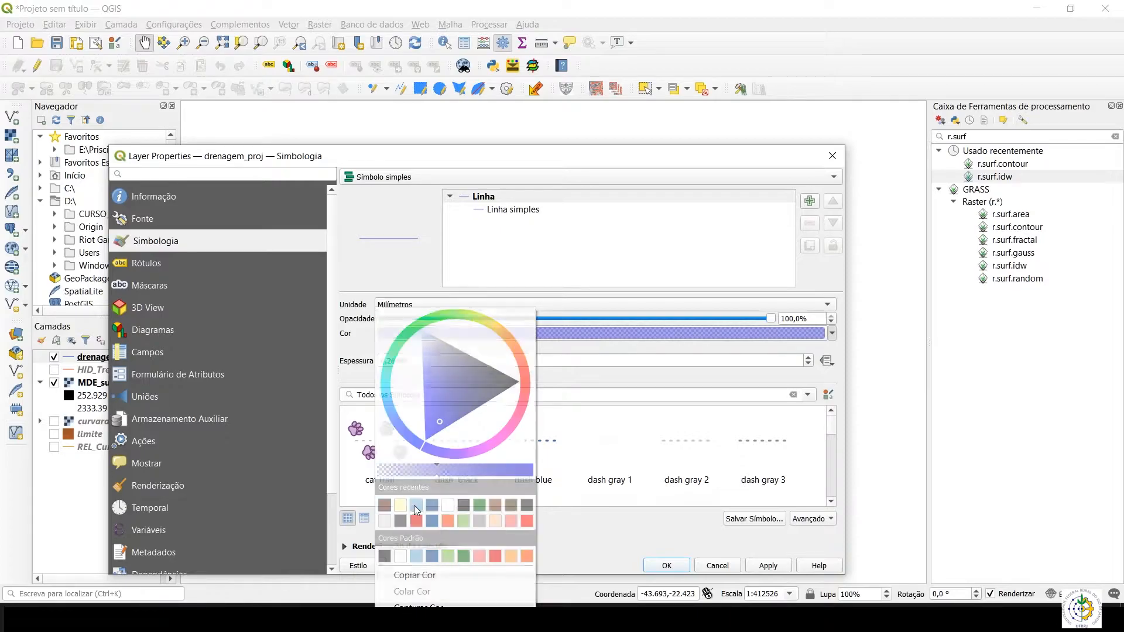
{"action": "left_click", "coordinate": [755, 565]}
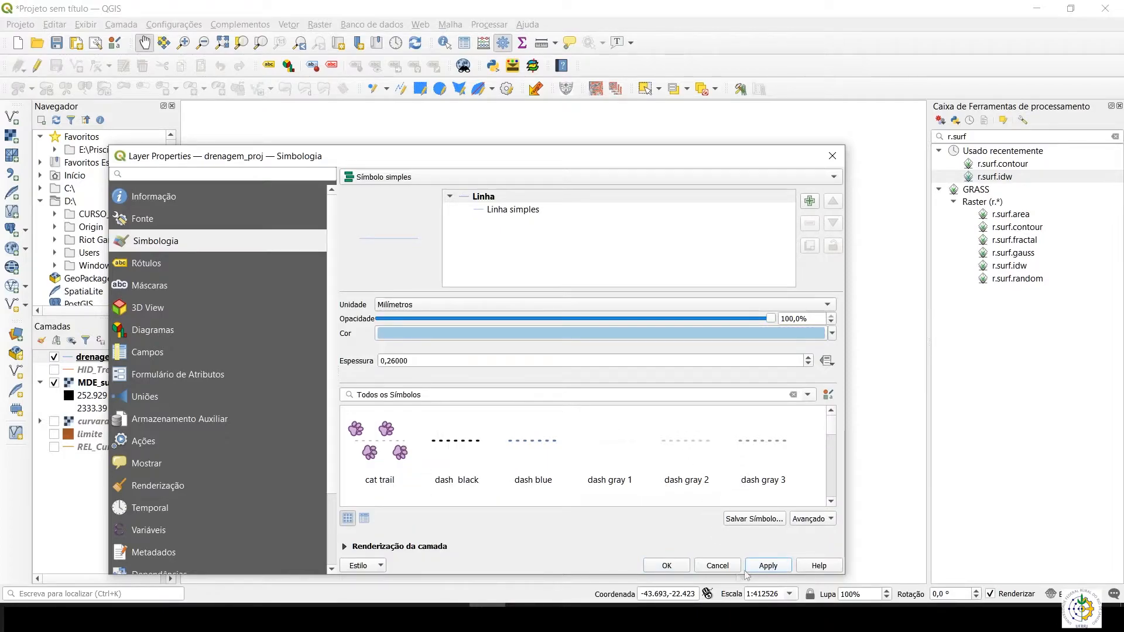
{"action": "left_click", "coordinate": [666, 566]}
Step: Compare the drainage network with the valleys of MDE_surf up close by repeatedly showing and hiding drenagem_proj
{"action": "scroll", "coordinate": [493, 328], "scroll_direction": "up", "scroll_amount": 1}
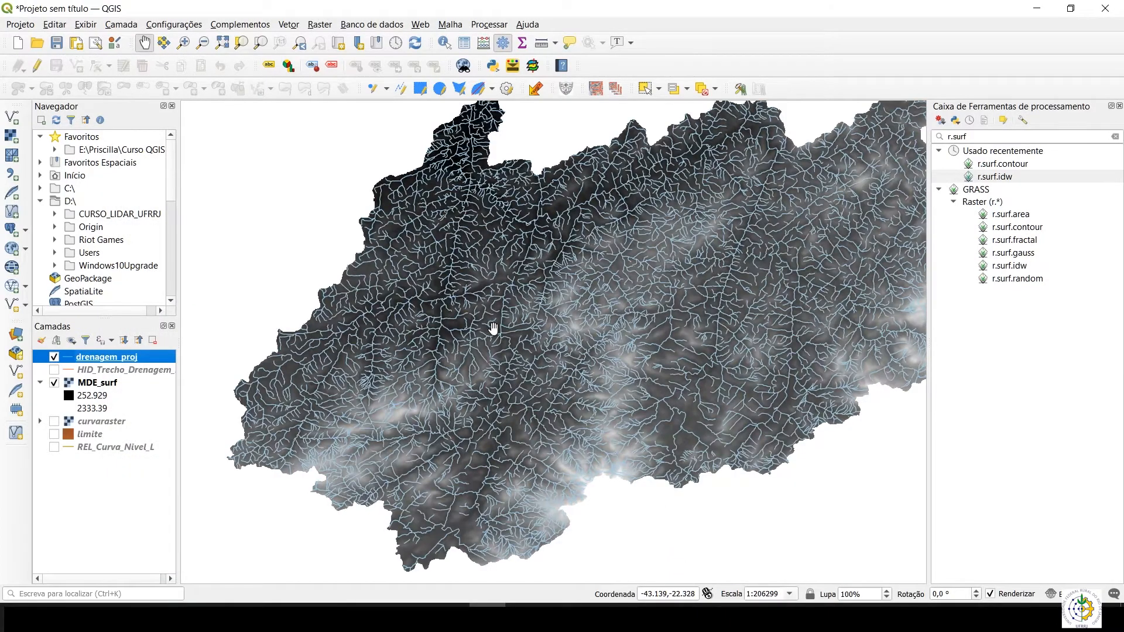
{"action": "left_click", "coordinate": [55, 357]}
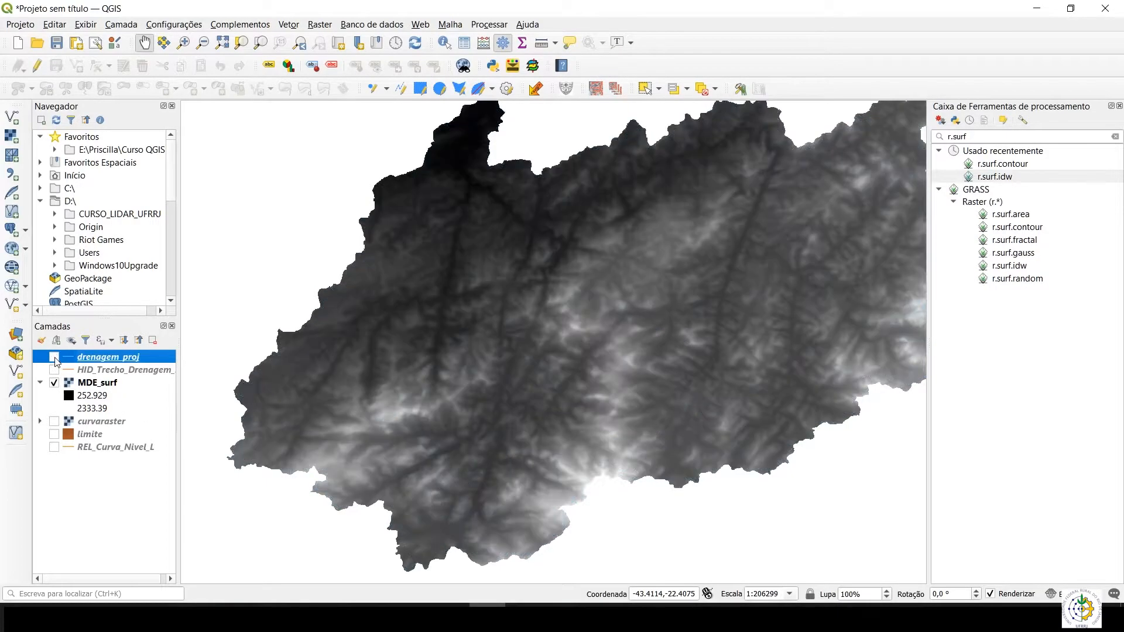
{"action": "left_click", "coordinate": [55, 357]}
{"action": "left_click", "coordinate": [54, 357]}
{"action": "left_click", "coordinate": [55, 357]}
{"action": "left_click", "coordinate": [55, 357]}
{"action": "left_click", "coordinate": [55, 358]}
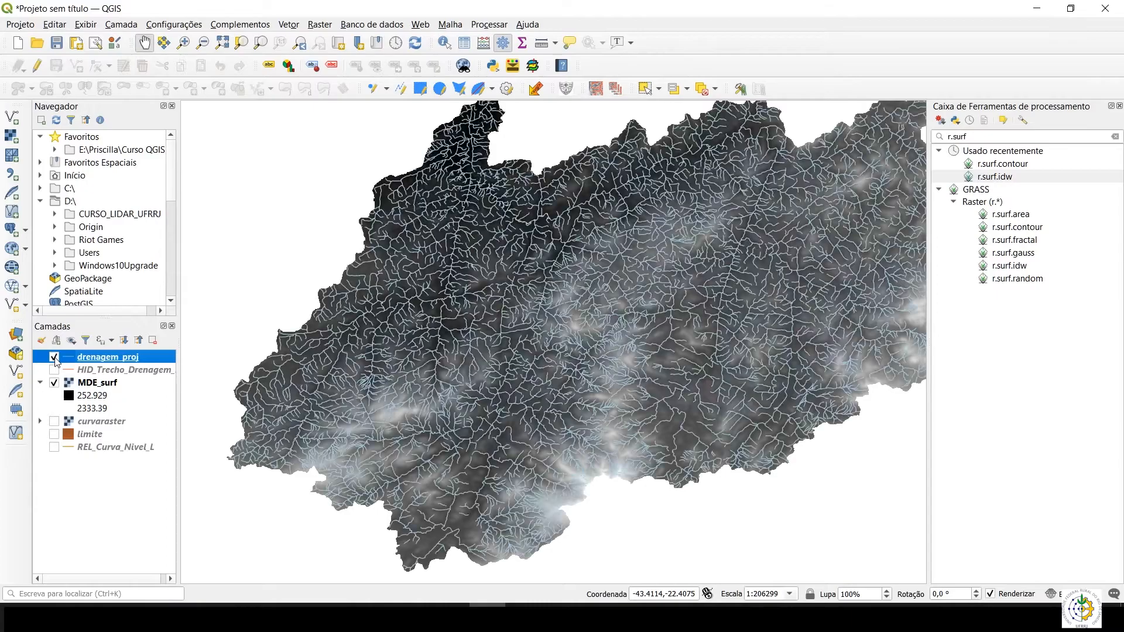
{"action": "left_click", "coordinate": [55, 357]}
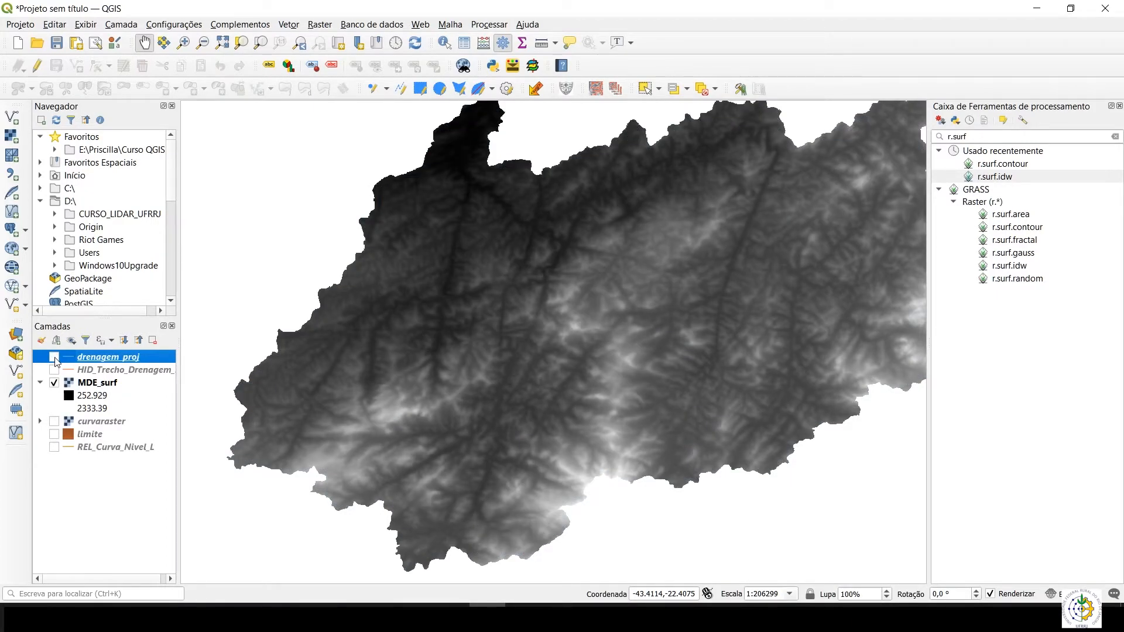
{"action": "left_click", "coordinate": [54, 357]}
{"action": "left_click", "coordinate": [54, 357]}
{"action": "left_click", "coordinate": [54, 357]}
{"action": "left_click", "coordinate": [54, 357]}
{"action": "left_click", "coordinate": [55, 357]}
{"action": "left_click", "coordinate": [55, 357]}
Step: Check the drainage alignment across the wider basin, then leave drenagem_proj hidden and examine the bare MDE_surf relief
{"action": "scroll", "coordinate": [621, 327], "scroll_direction": "down", "scroll_amount": 1}
{"action": "left_click_drag", "start_coordinate": [624, 332], "coordinate": [524, 327]}
{"action": "scroll", "coordinate": [598, 326], "scroll_direction": "up", "scroll_amount": 1}
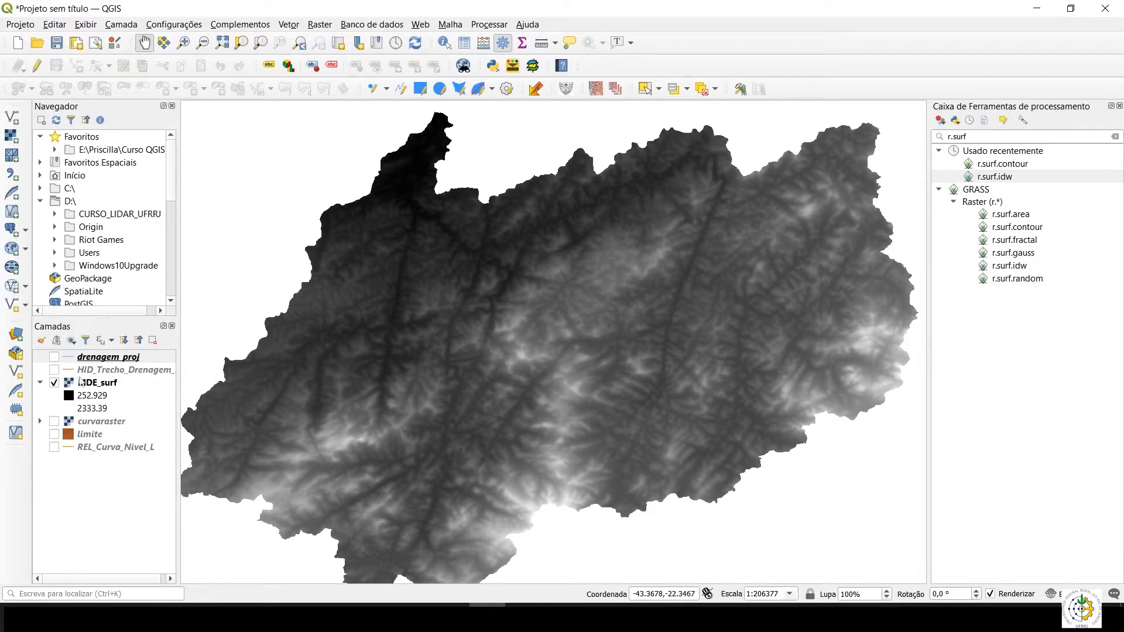
{"action": "left_click", "coordinate": [55, 357]}
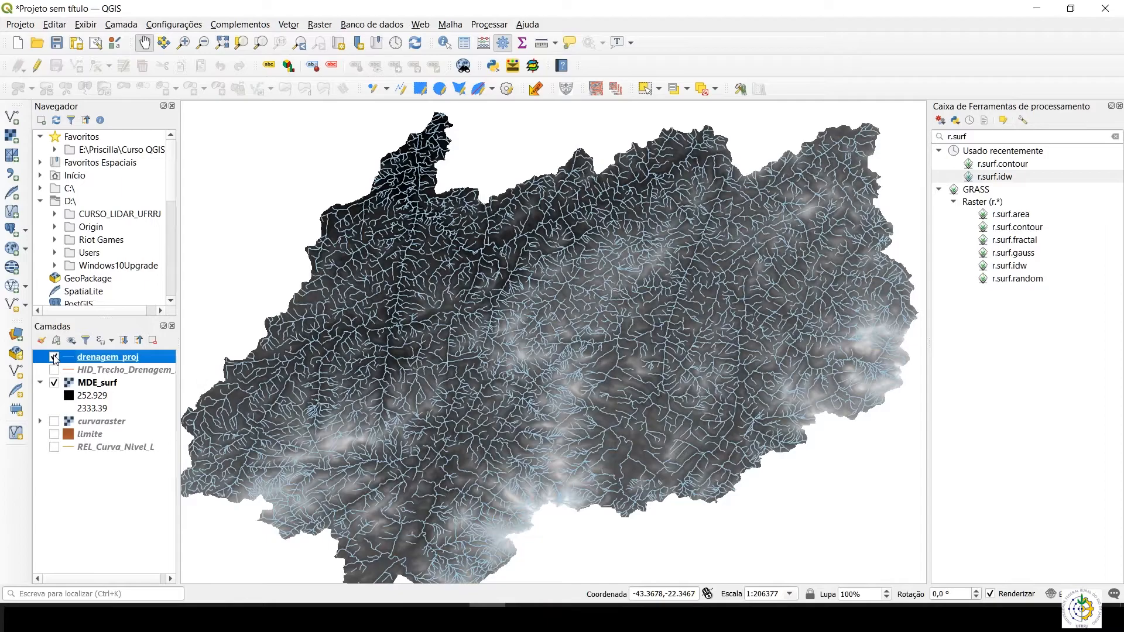
{"action": "left_click", "coordinate": [55, 357]}
{"action": "left_click", "coordinate": [55, 358]}
{"action": "left_click", "coordinate": [54, 357]}
{"action": "left_click", "coordinate": [54, 357]}
{"action": "left_click", "coordinate": [54, 357]}
{"action": "left_click", "coordinate": [54, 357]}
{"action": "left_click", "coordinate": [55, 357]}
{"action": "left_click", "coordinate": [54, 357]}
{"action": "left_click", "coordinate": [54, 358]}
{"action": "left_click_drag", "start_coordinate": [487, 368], "coordinate": [537, 359]}
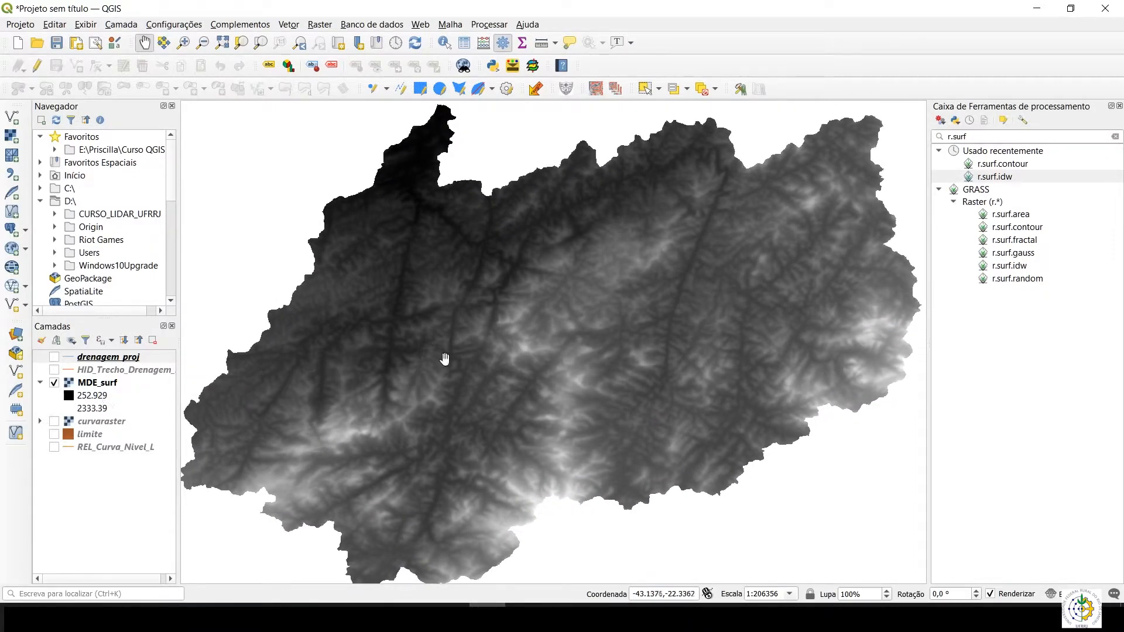
{"action": "left_click_drag", "start_coordinate": [414, 447], "coordinate": [424, 433]}
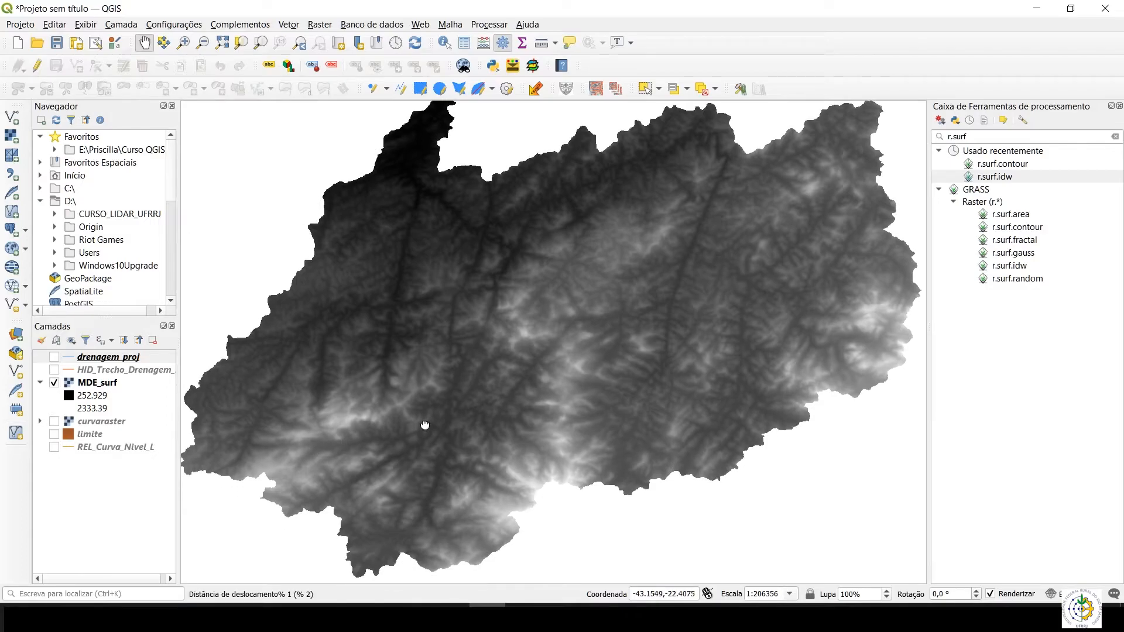
{"action": "scroll", "coordinate": [426, 430], "scroll_direction": "down", "scroll_amount": 1}
{"action": "scroll", "coordinate": [426, 429], "scroll_direction": "up", "scroll_amount": 1}
{"action": "left_click_drag", "start_coordinate": [543, 387], "coordinate": [550, 390]}
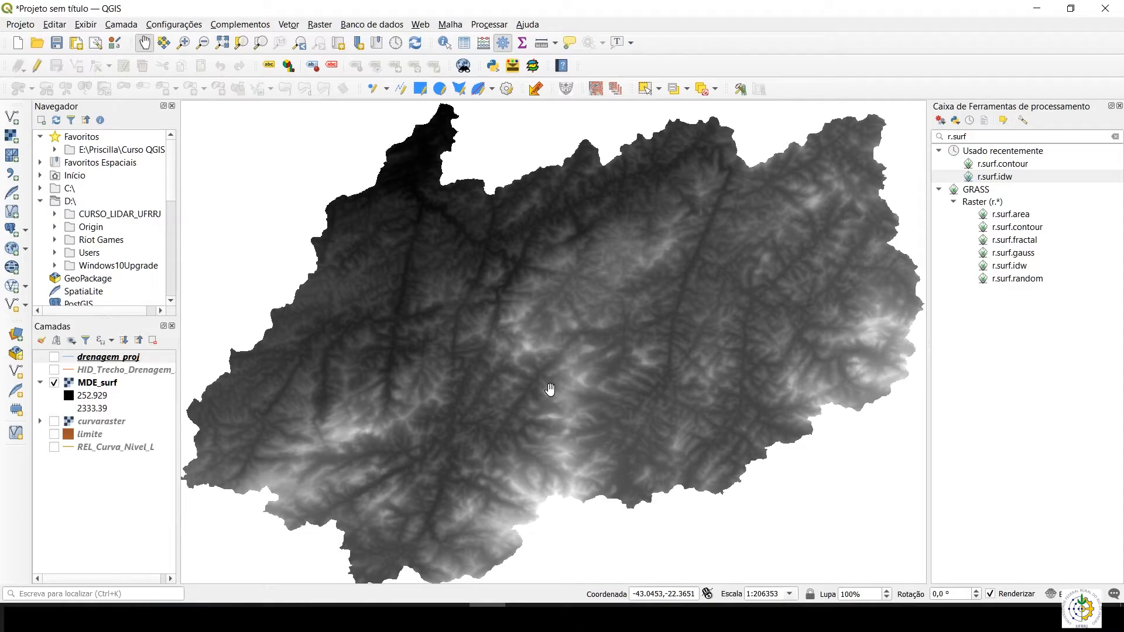
Step: Search the processing toolbox for r.fill and open the GRASS r.fillnulls tool
{"action": "left_click", "coordinate": [939, 137]}
{"action": "key", "text": "BackSpace"}
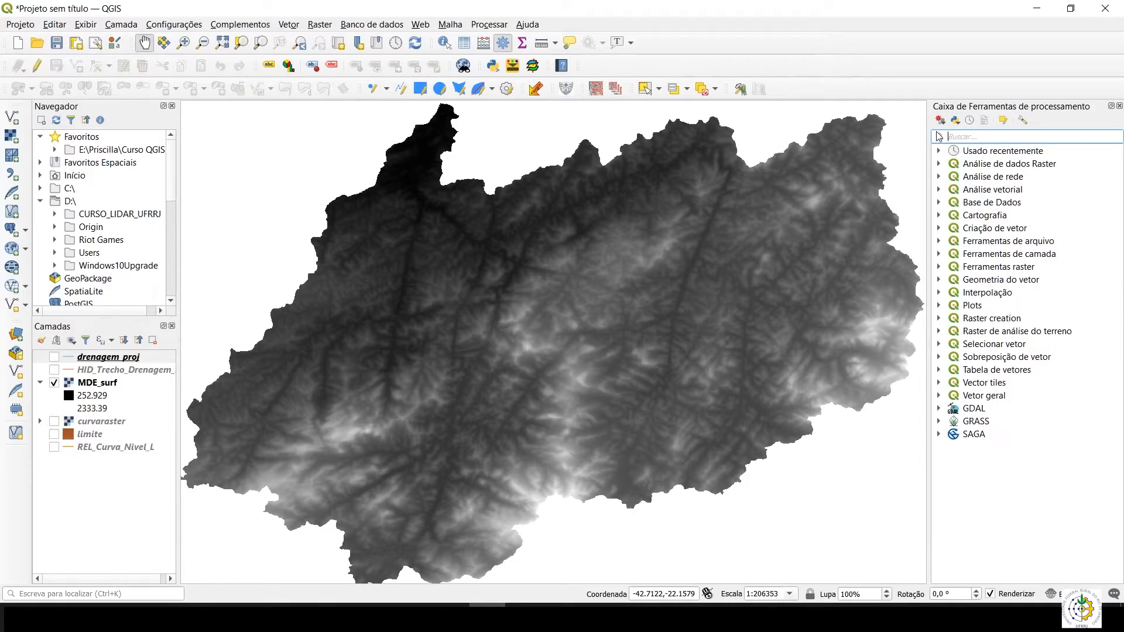
{"action": "type", "text": "r.fill"}
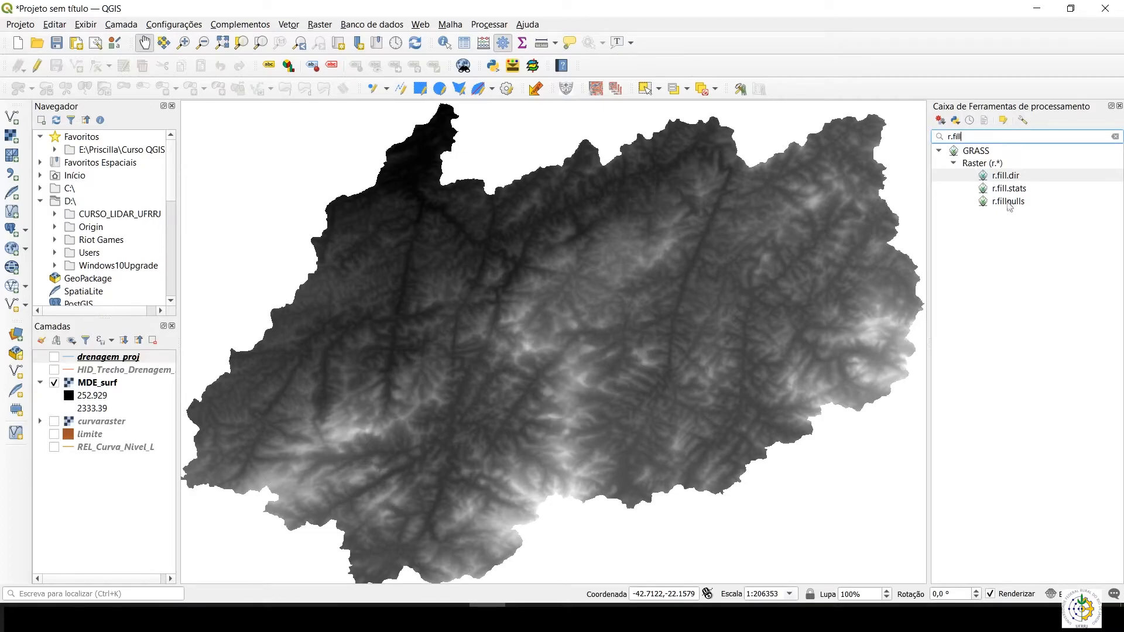
{"action": "left_click", "coordinate": [1009, 206]}
{"action": "double_click", "coordinate": [1009, 206]}
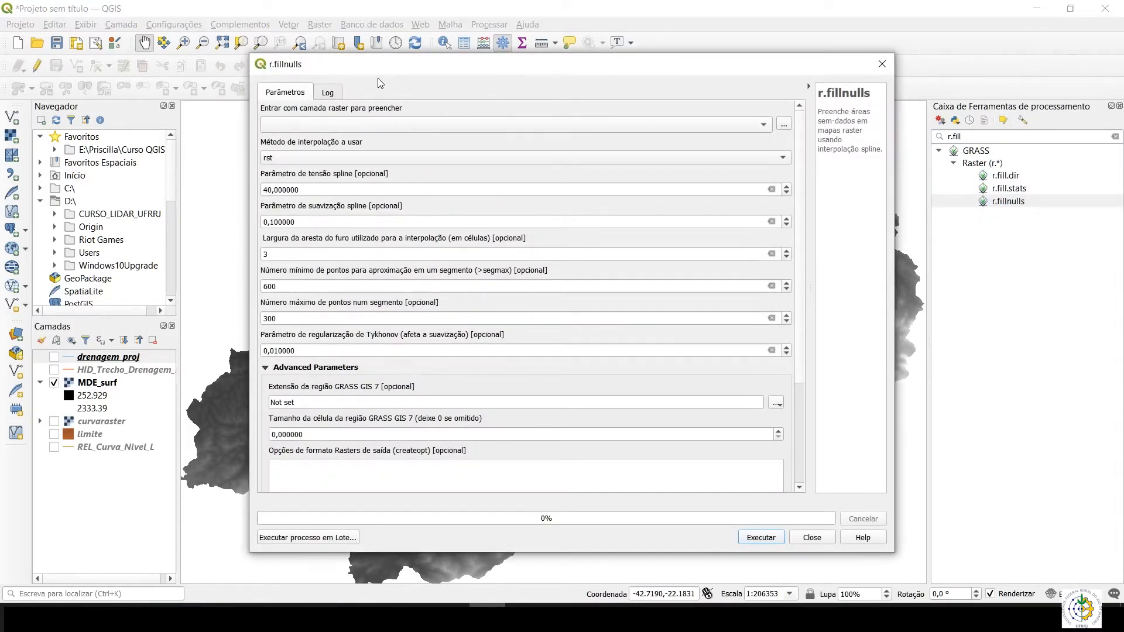
Step: Choose MDE_surf as the raster to fill in r.fillnulls and keep rst as the interpolation method
{"action": "left_click", "coordinate": [337, 125]}
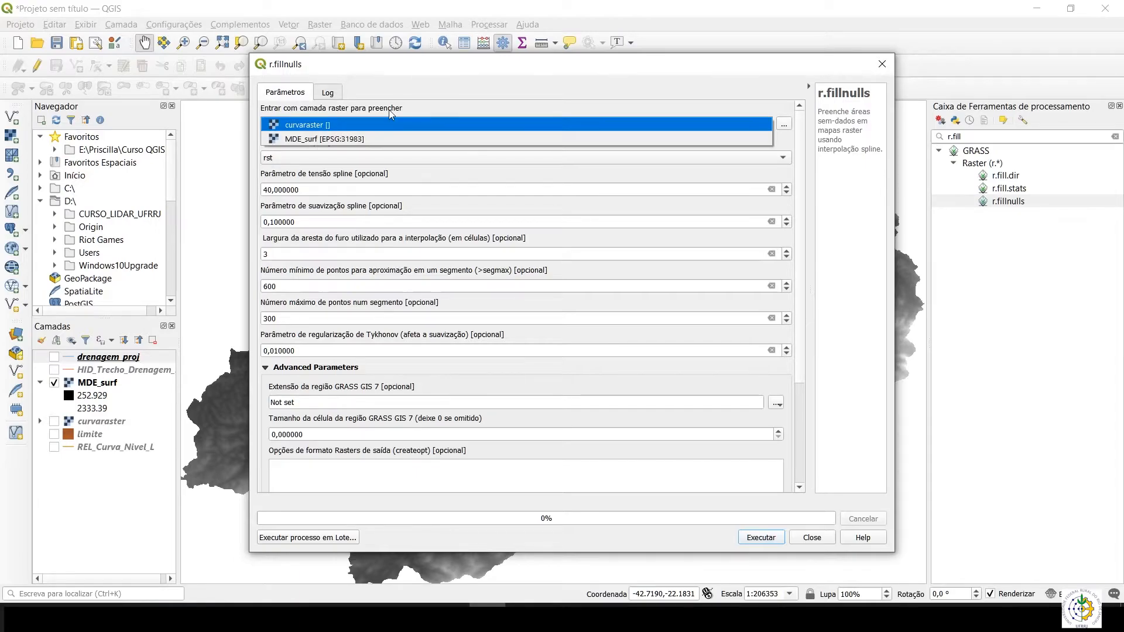
{"action": "left_click", "coordinate": [363, 140]}
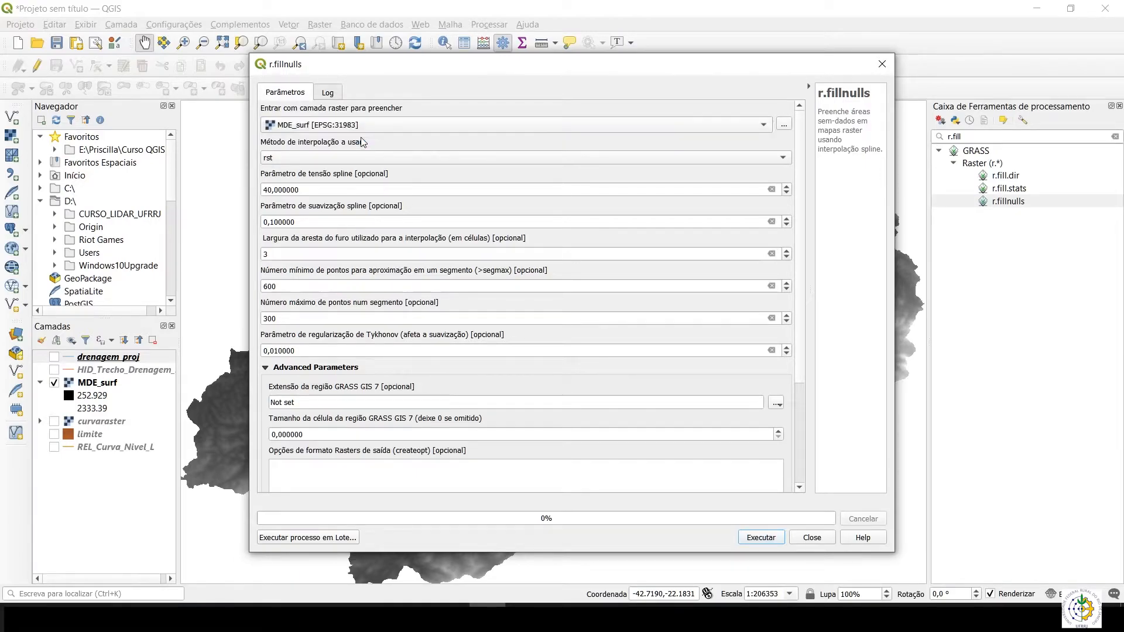
{"action": "left_click", "coordinate": [327, 159]}
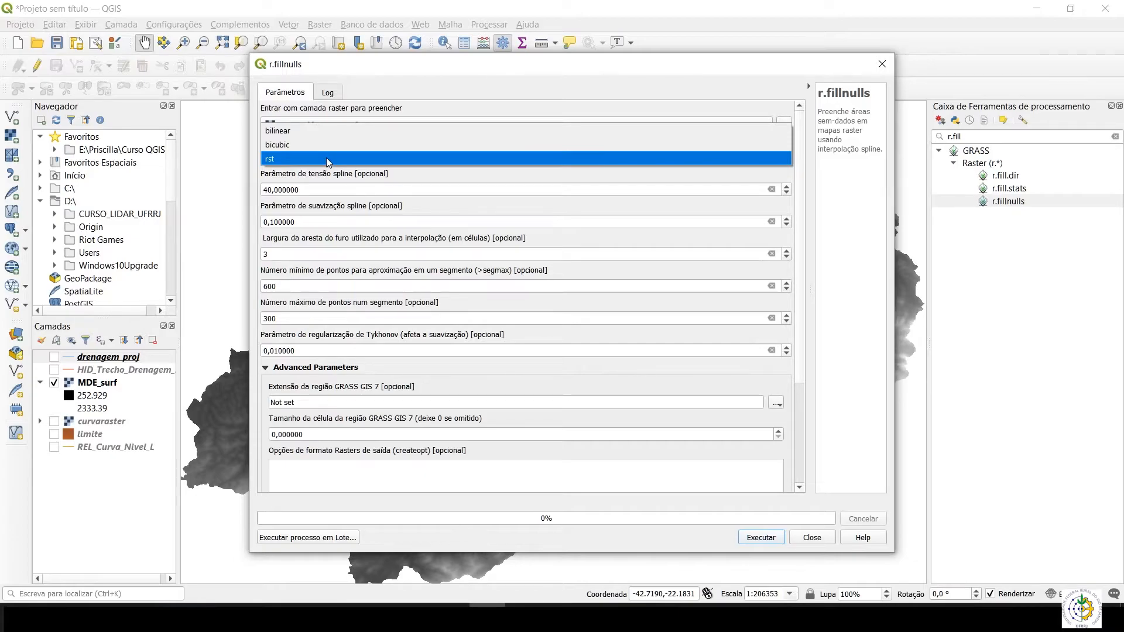
{"action": "left_click", "coordinate": [327, 159]}
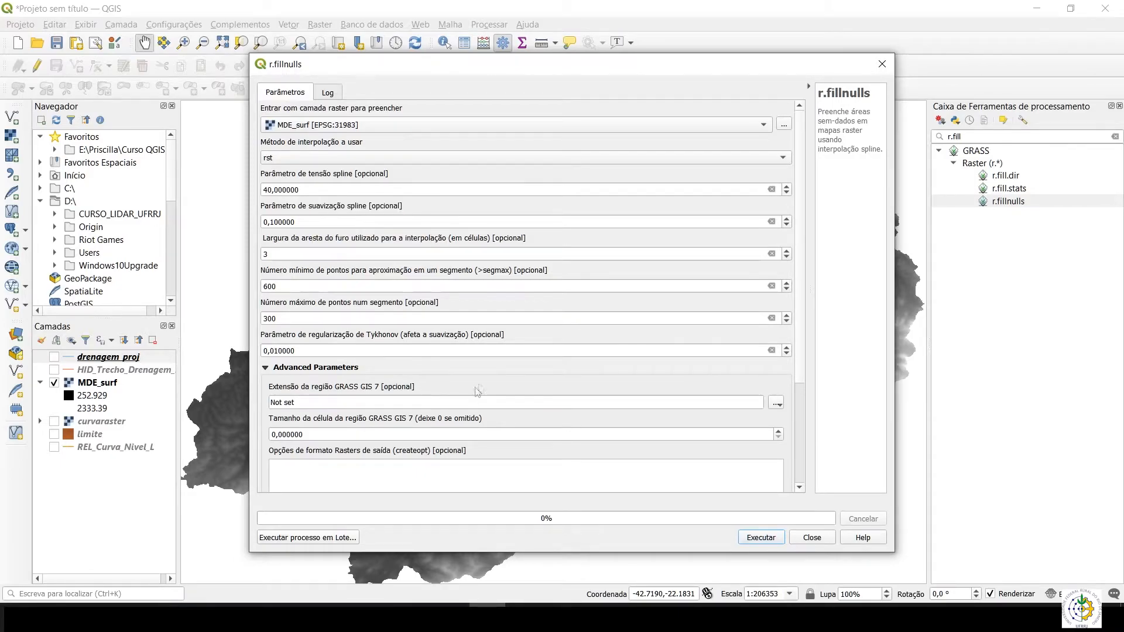
Step: Set the r.fillnulls region extent from MDE_surf and the cell size to 30, then close the tool without running it
{"action": "scroll", "coordinate": [368, 341], "scroll_direction": "down", "scroll_amount": 3}
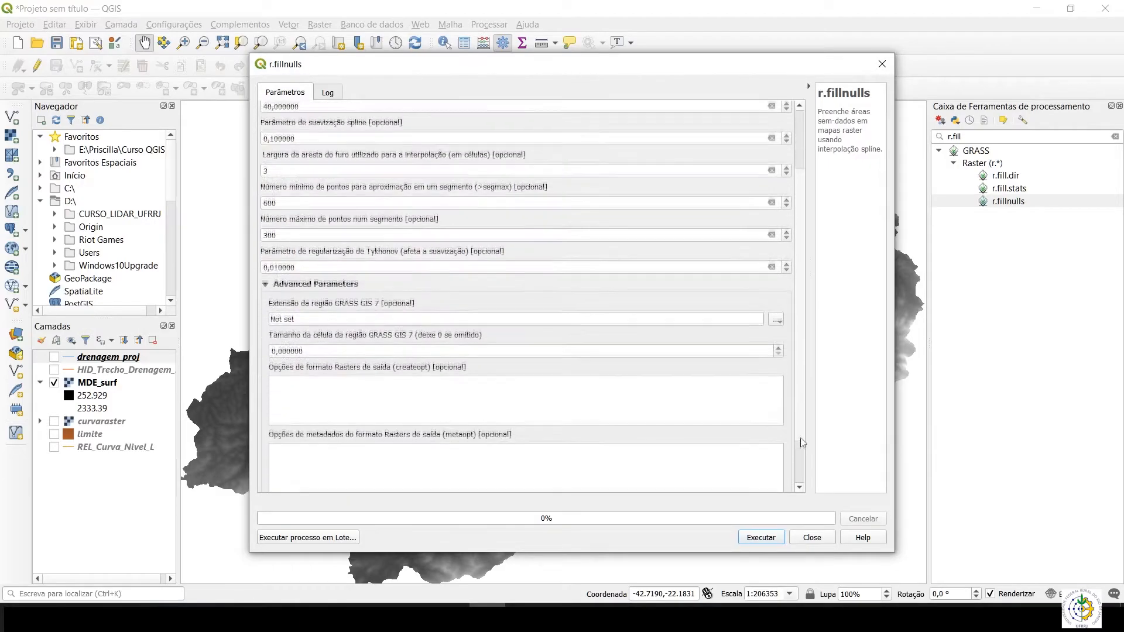
{"action": "left_click", "coordinate": [312, 339]}
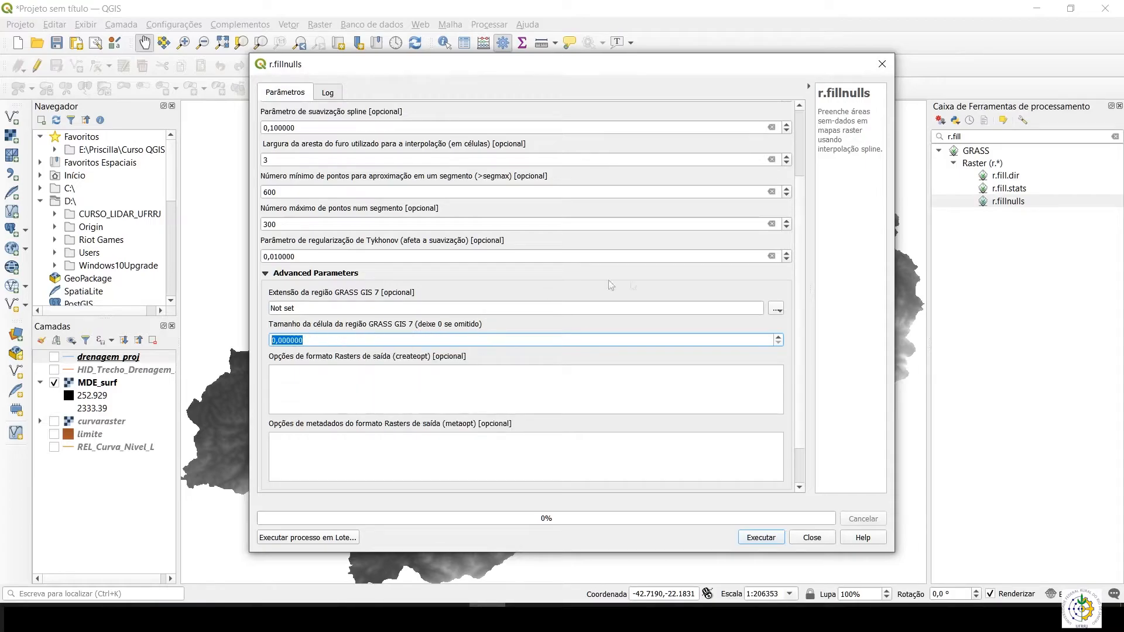
{"action": "left_click", "coordinate": [778, 309]}
{"action": "mouse_move", "coordinate": [805, 325]}
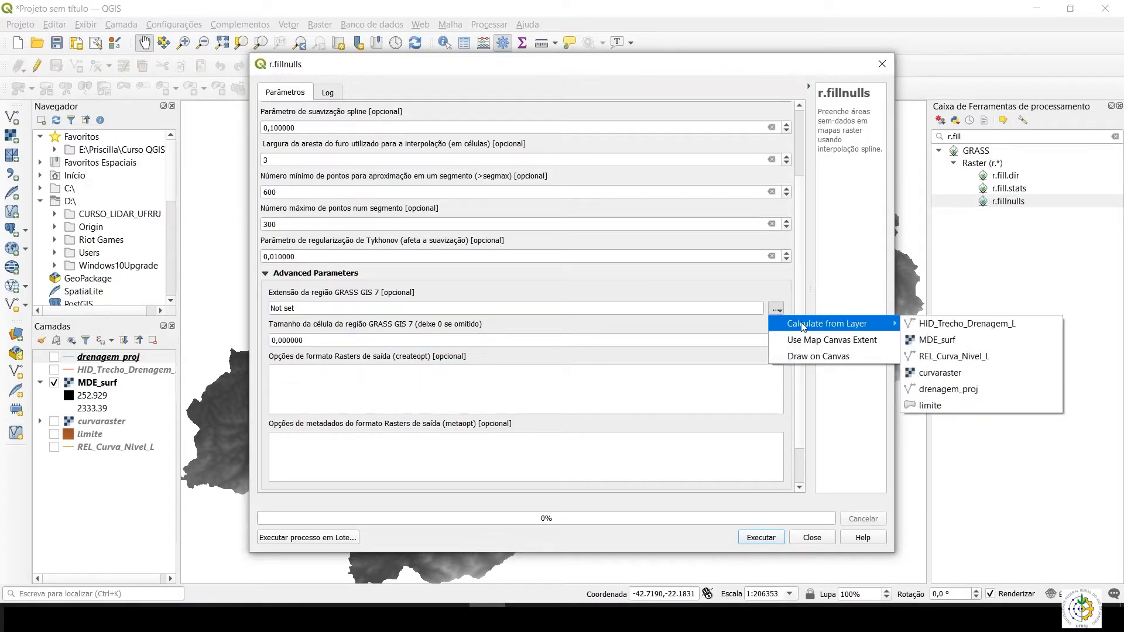
{"action": "left_click", "coordinate": [939, 341]}
{"action": "left_click", "coordinate": [457, 341]}
{"action": "key", "text": "ctrl+a"}
{"action": "type", "text": "30"}
{"action": "scroll", "coordinate": [806, 378], "scroll_direction": "down", "scroll_amount": 3}
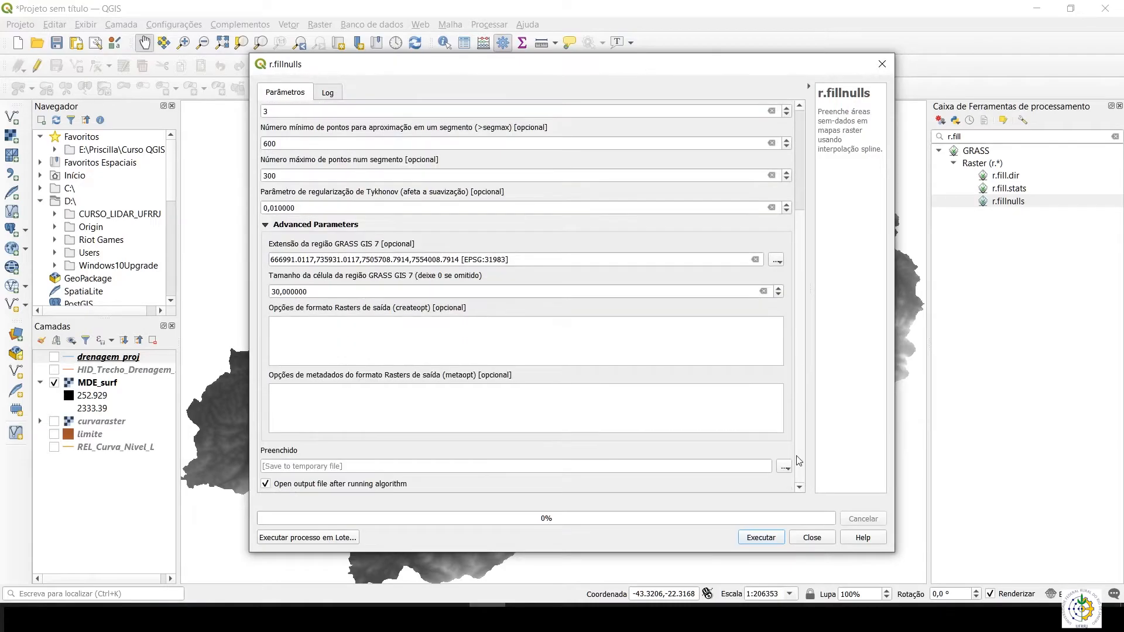
{"action": "left_click", "coordinate": [306, 465]}
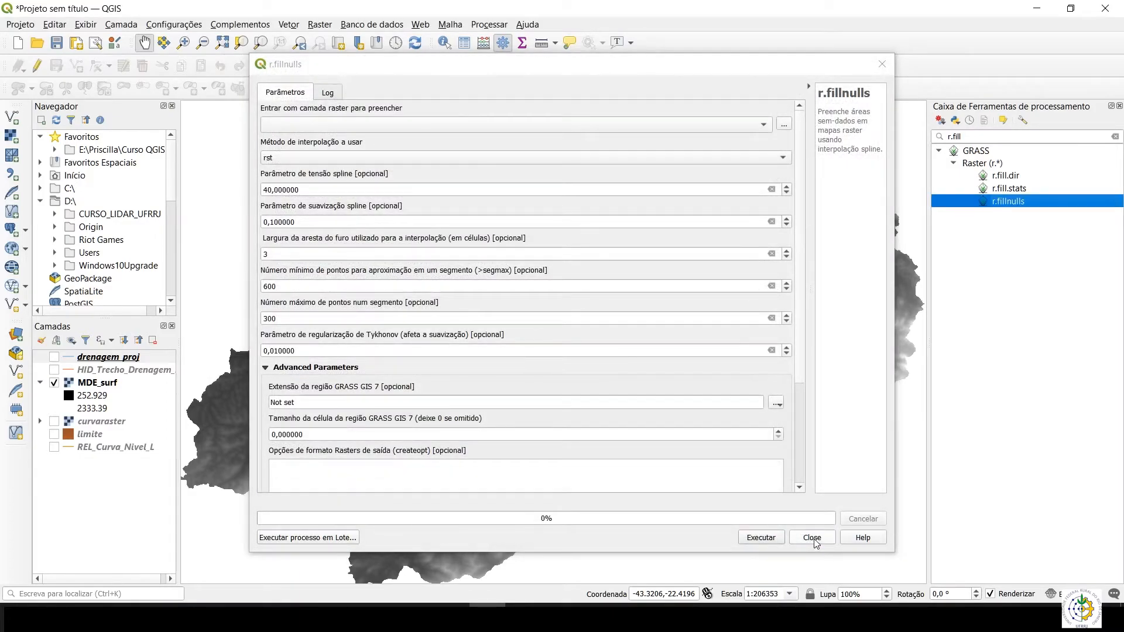
{"action": "left_click", "coordinate": [813, 539]}
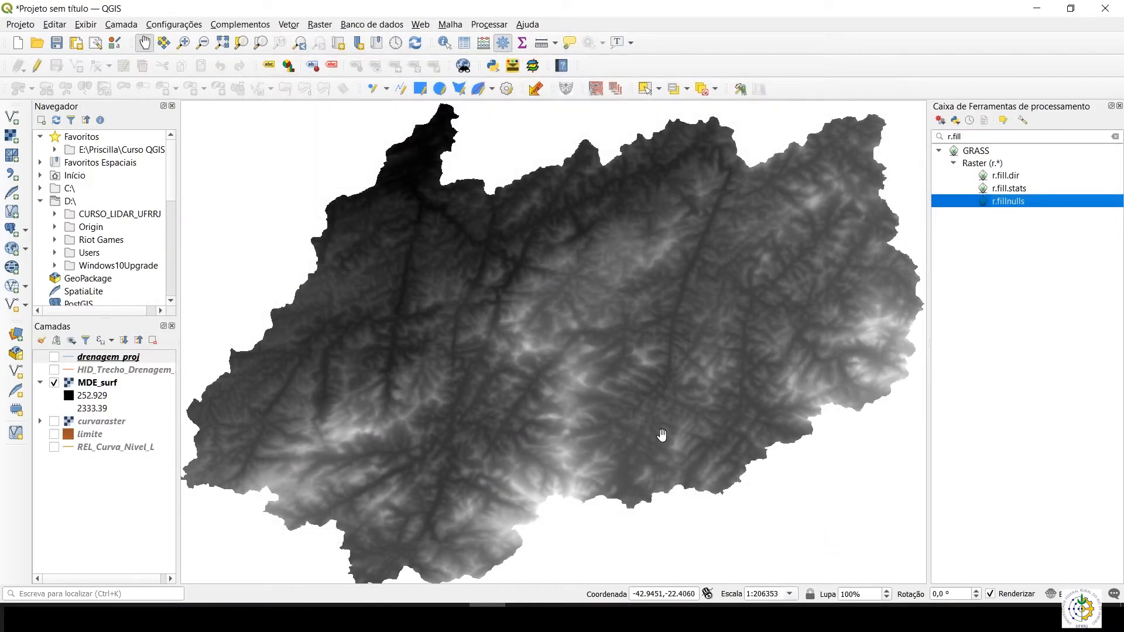
Step: Collapse the MDE_surf legend and show and hide drenagem_proj over the whole basin
{"action": "left_click", "coordinate": [563, 385]}
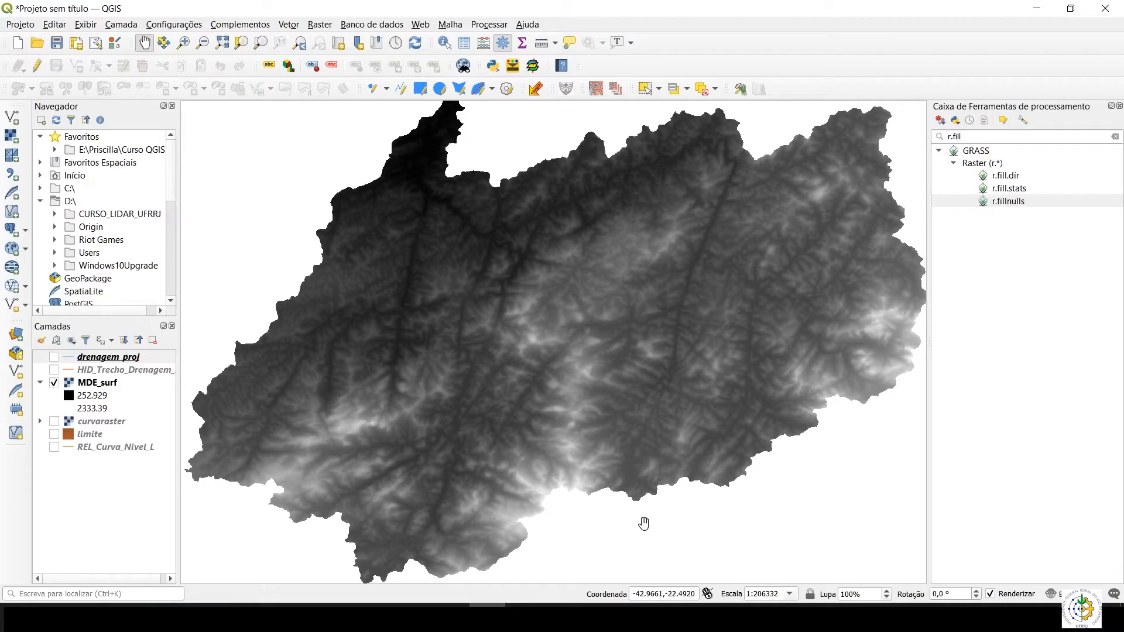
{"action": "left_click", "coordinate": [40, 383]}
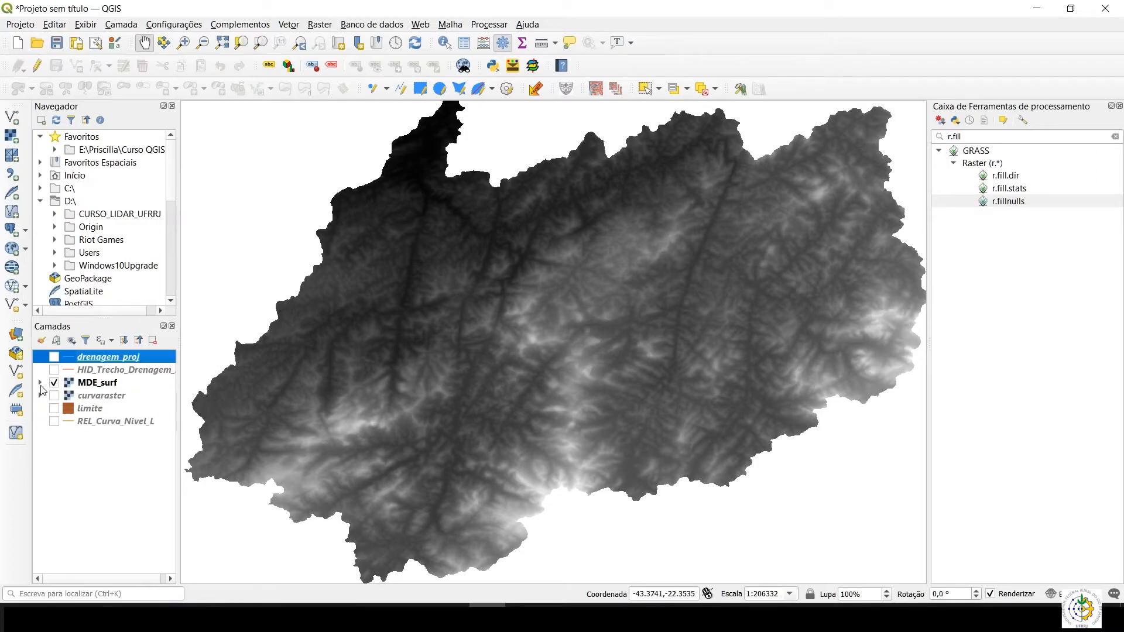
{"action": "left_click", "coordinate": [40, 396]}
{"action": "left_click", "coordinate": [40, 396]}
{"action": "left_click", "coordinate": [54, 357]}
{"action": "left_click", "coordinate": [54, 357]}
{"action": "scroll", "coordinate": [399, 341], "scroll_direction": "down", "scroll_amount": 1}
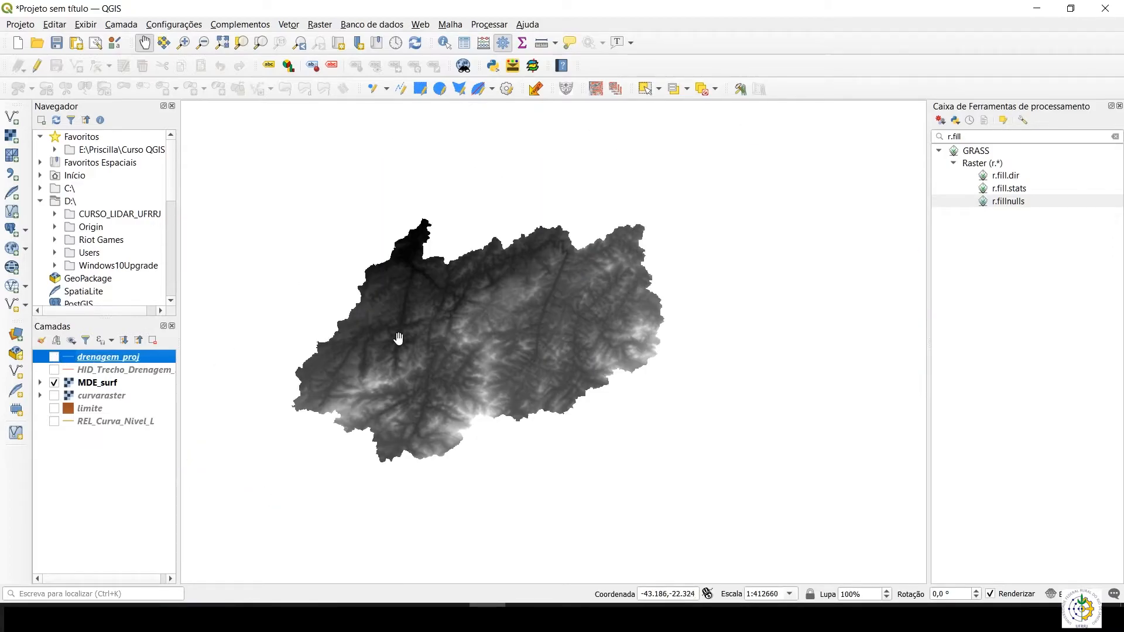
{"action": "scroll", "coordinate": [461, 340], "scroll_direction": "up", "scroll_amount": 1}
{"action": "left_click_drag", "start_coordinate": [443, 352], "coordinate": [492, 355]}
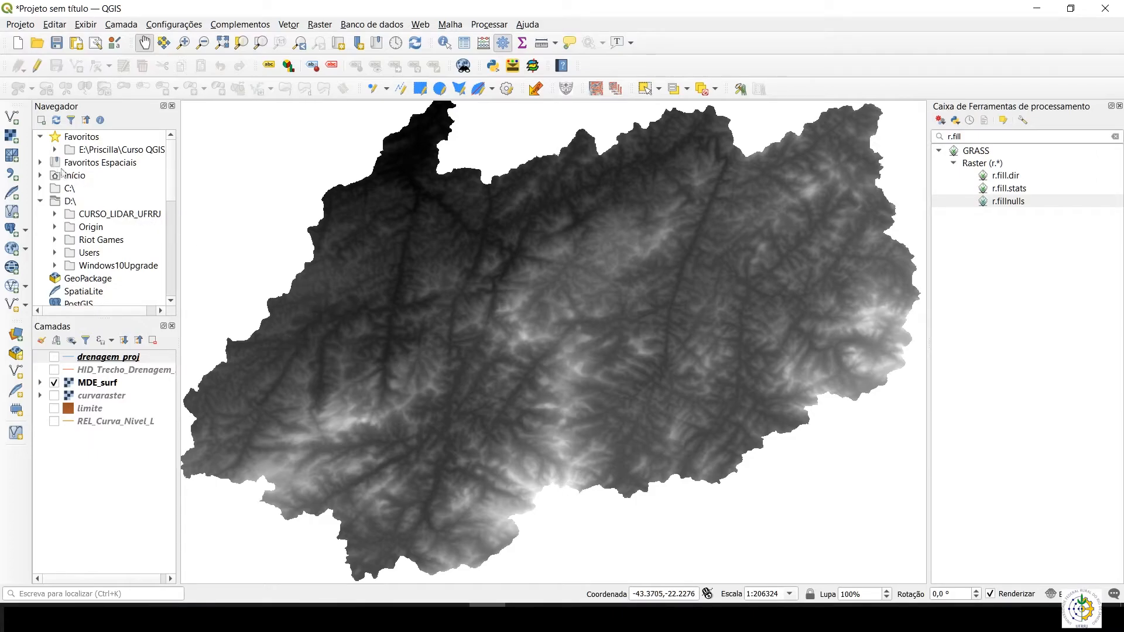
Step: Select MDE30_fill1.tif from the TesteMDE folder on the desktop as the raster data source
{"action": "left_click", "coordinate": [11, 137]}
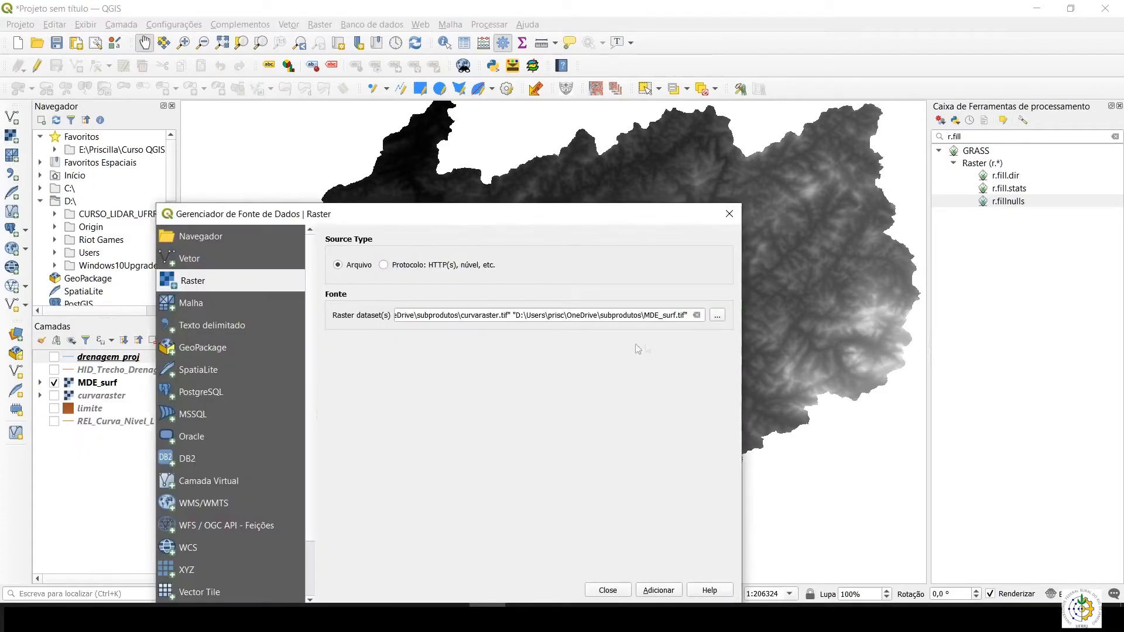
{"action": "left_click", "coordinate": [719, 314]}
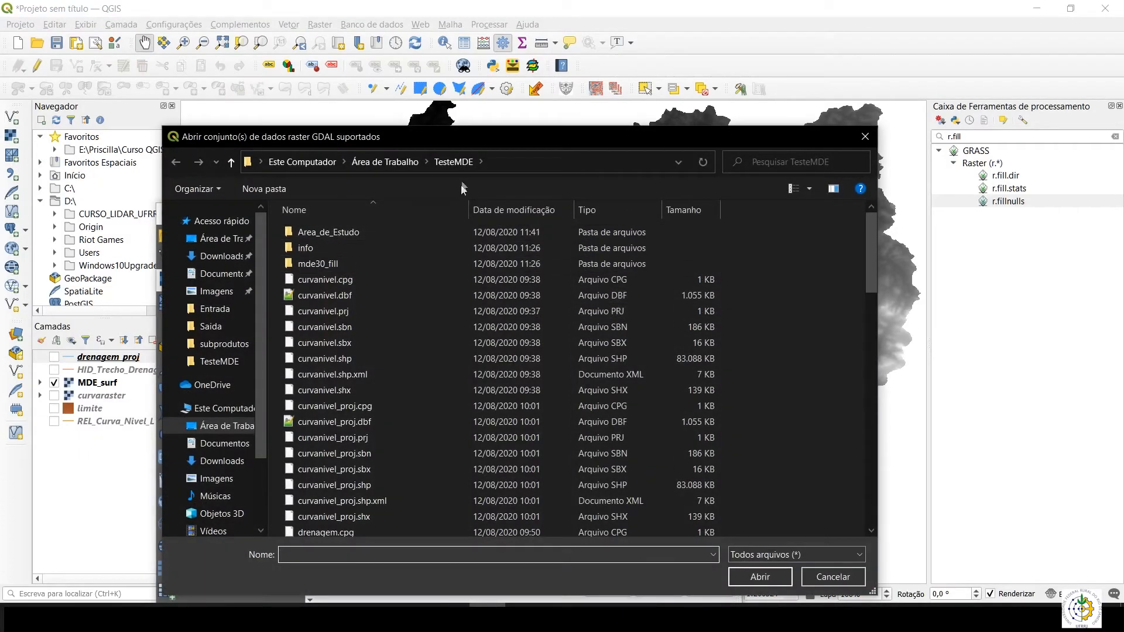
{"action": "left_click", "coordinate": [394, 166]}
{"action": "double_click", "coordinate": [624, 220]}
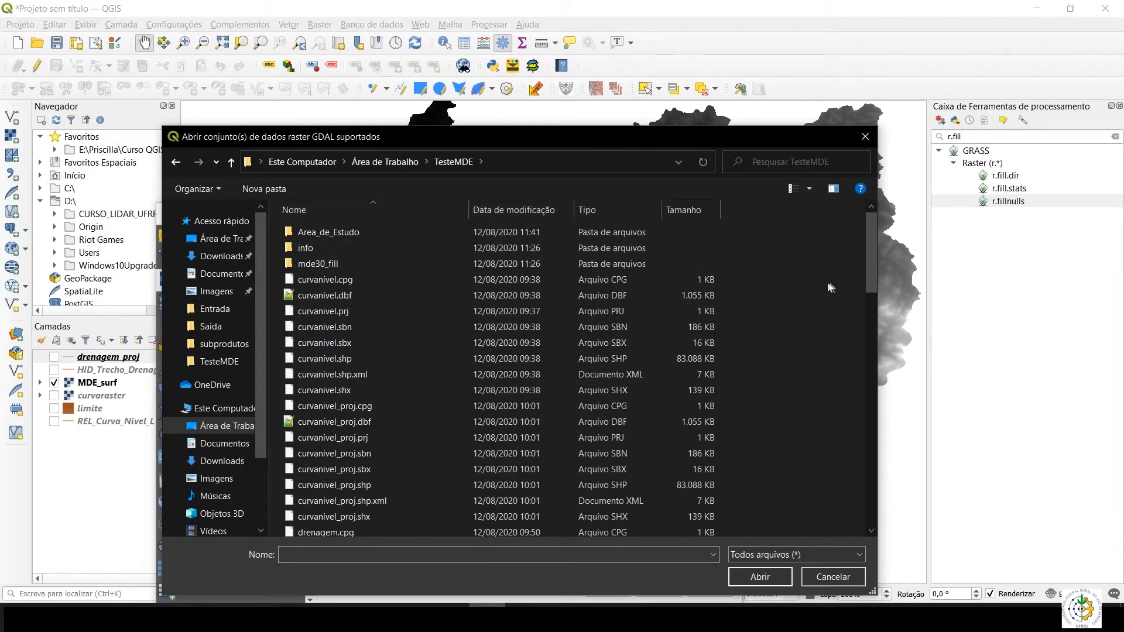
{"action": "left_click_drag", "start_coordinate": [870, 283], "coordinate": [832, 231]}
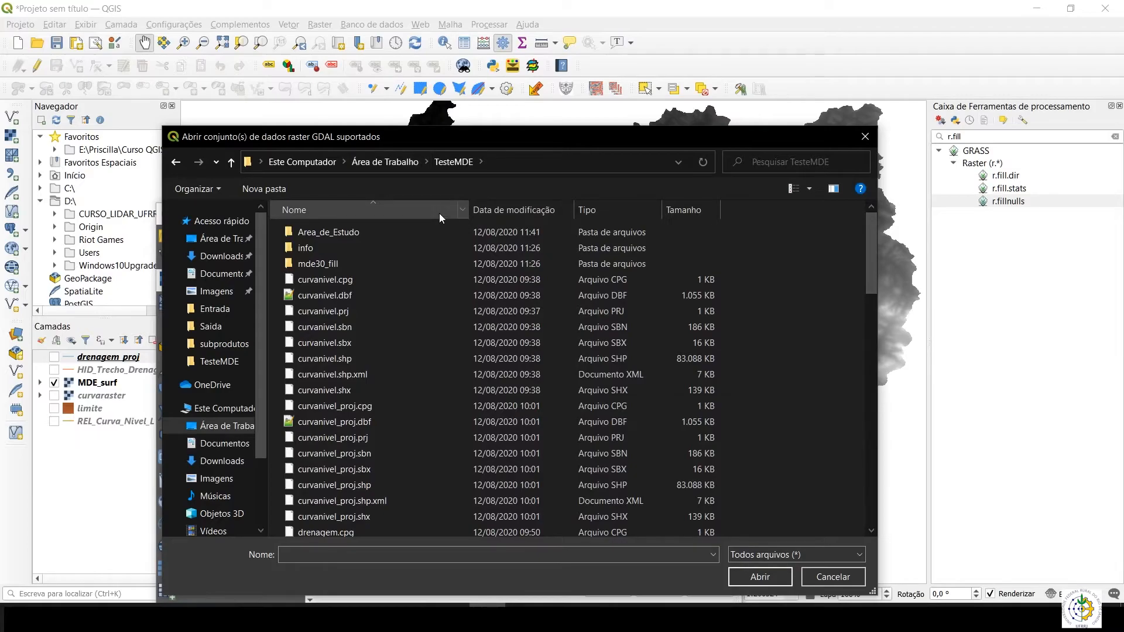
{"action": "left_click_drag", "start_coordinate": [870, 266], "coordinate": [851, 392]}
{"action": "left_click", "coordinate": [324, 356]}
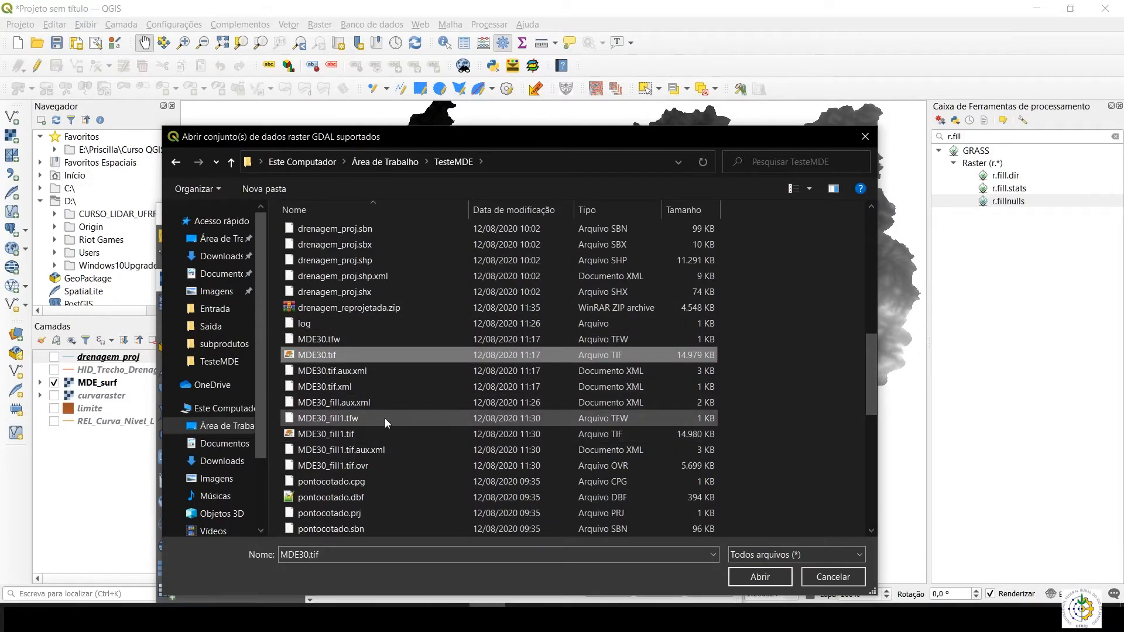
{"action": "left_click", "coordinate": [365, 433]}
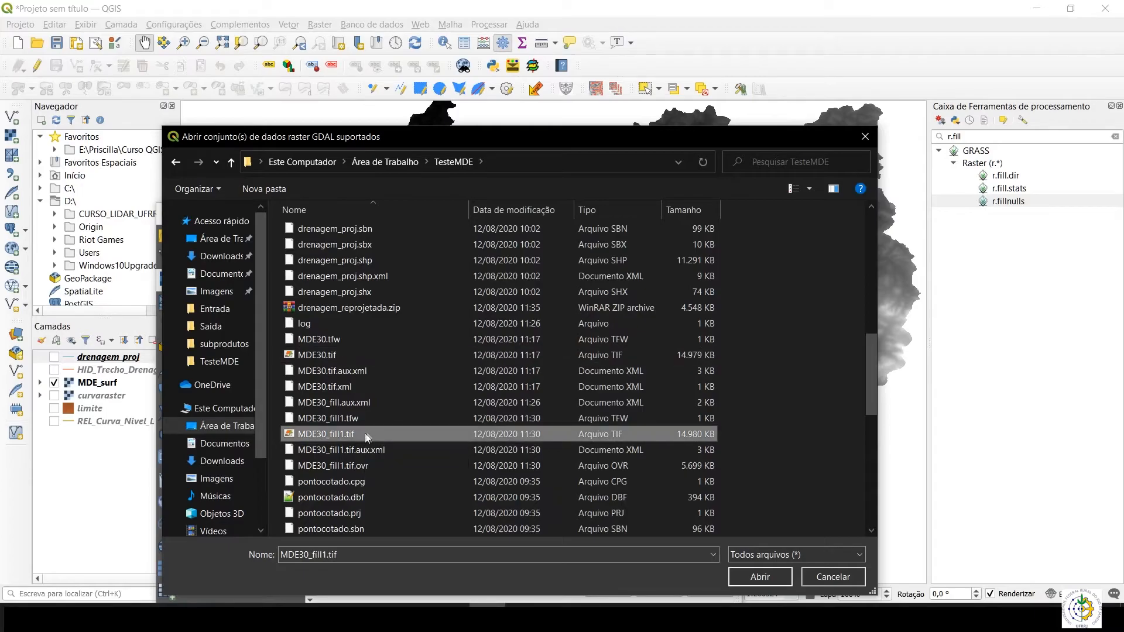
{"action": "left_click", "coordinate": [773, 576]}
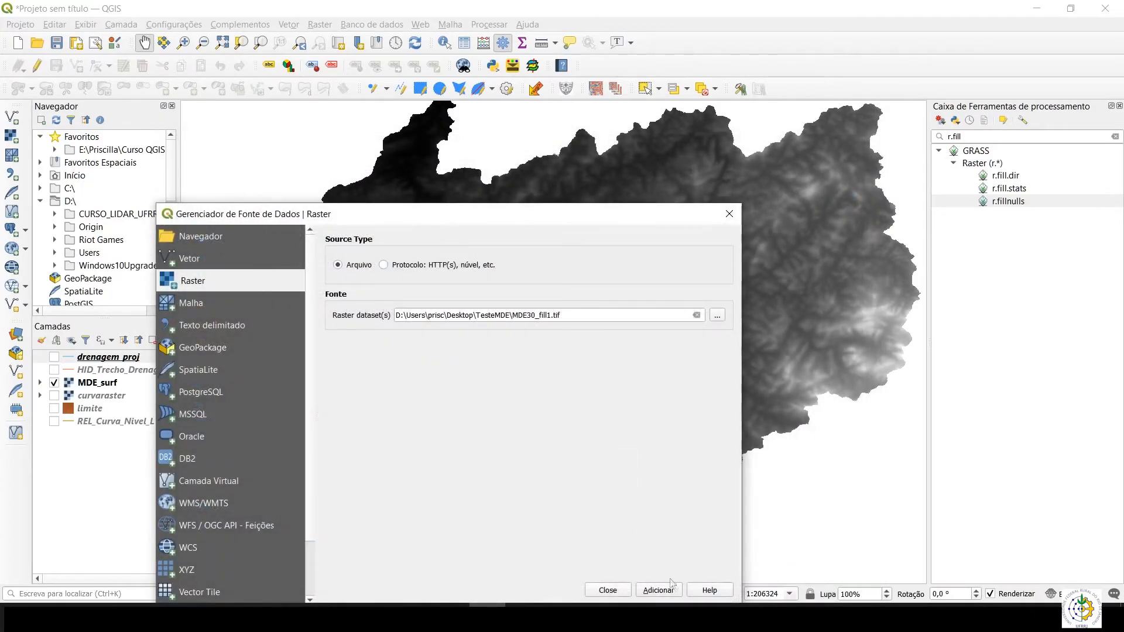
Step: Add the MDE30_fill1 raster to the project and remove its duplicate layer
{"action": "left_click", "coordinate": [672, 592]}
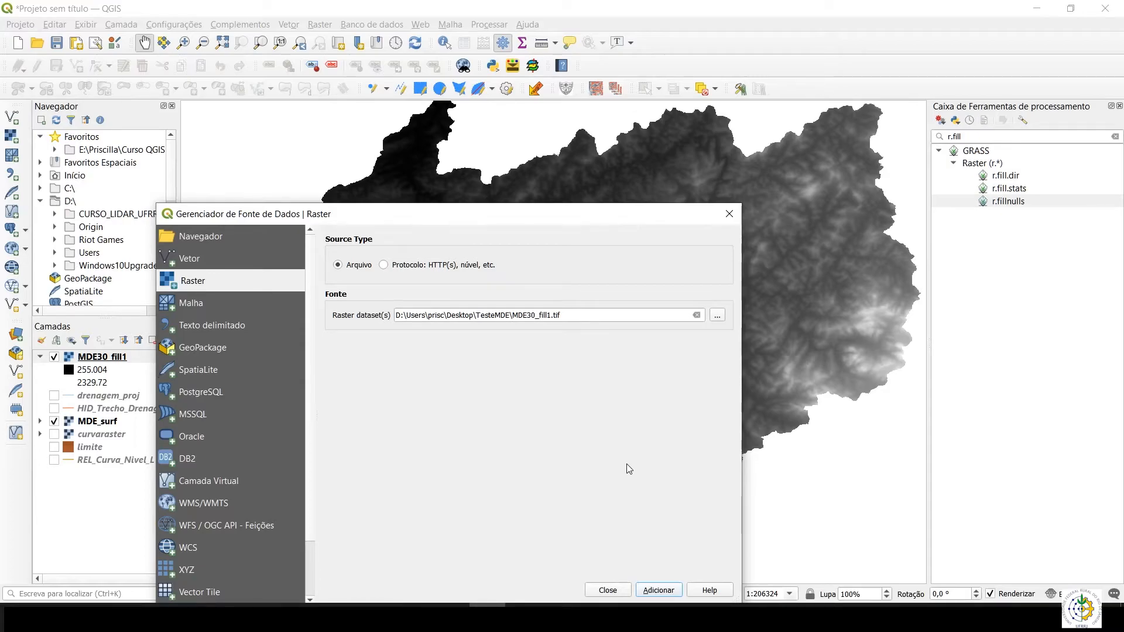
{"action": "left_click", "coordinate": [662, 593]}
{"action": "left_click", "coordinate": [608, 590]}
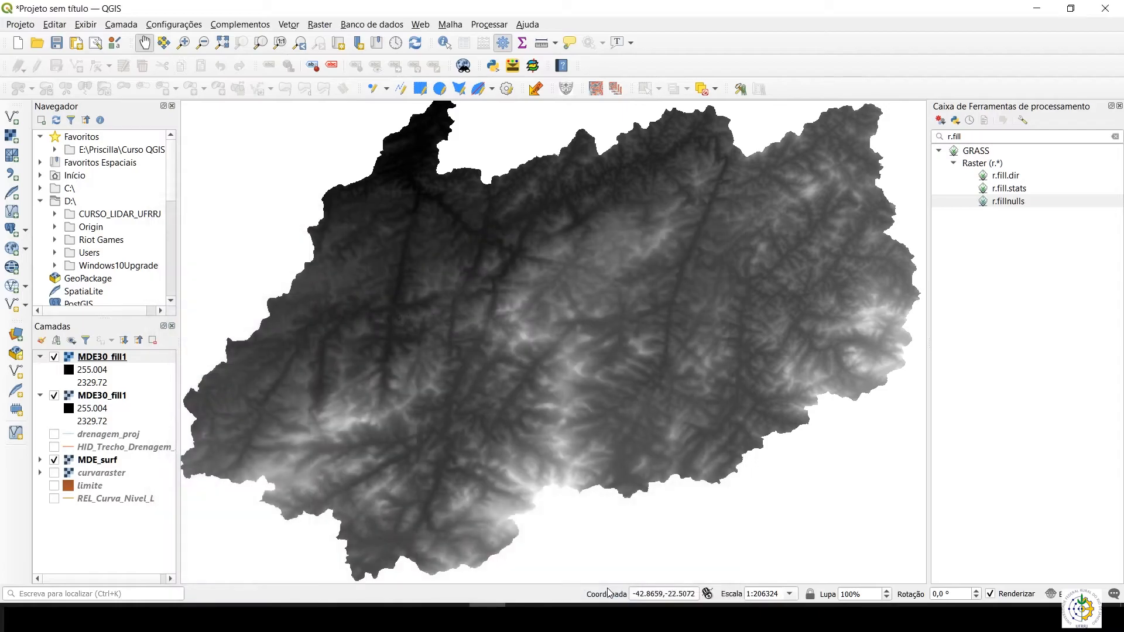
{"action": "left_click", "coordinate": [55, 358]}
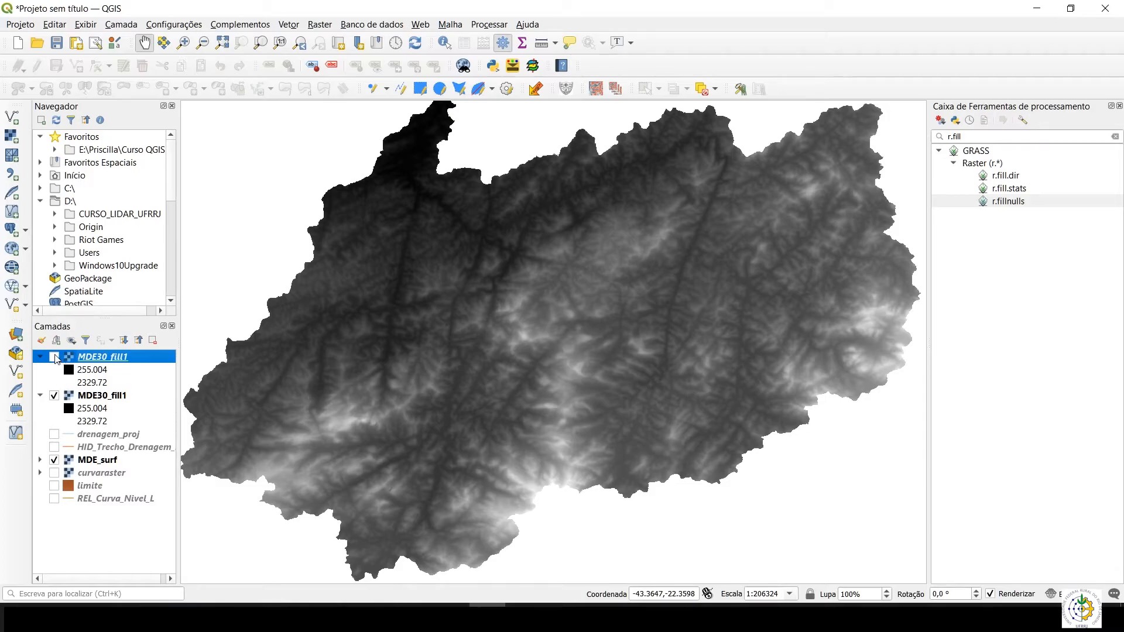
{"action": "left_click", "coordinate": [153, 341]}
{"action": "left_click", "coordinate": [570, 324]}
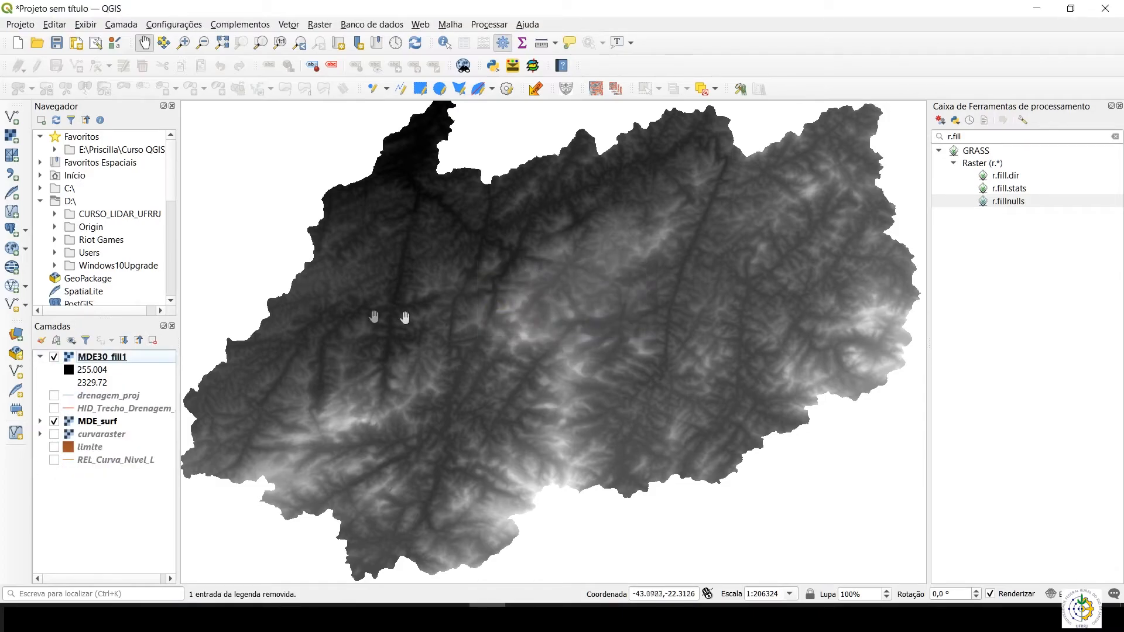
Step: Compare MDE30_fill1 with MDE_surf by repeatedly hiding and showing each layer, both basin-wide and up close
{"action": "left_click", "coordinate": [54, 421]}
{"action": "left_click", "coordinate": [55, 421]}
{"action": "left_click", "coordinate": [54, 423]}
{"action": "left_click", "coordinate": [55, 423]}
{"action": "left_click", "coordinate": [55, 357]}
{"action": "left_click", "coordinate": [55, 357]}
{"action": "left_click", "coordinate": [55, 358]}
{"action": "left_click", "coordinate": [55, 357]}
{"action": "scroll", "coordinate": [301, 434], "scroll_direction": "up", "scroll_amount": 4}
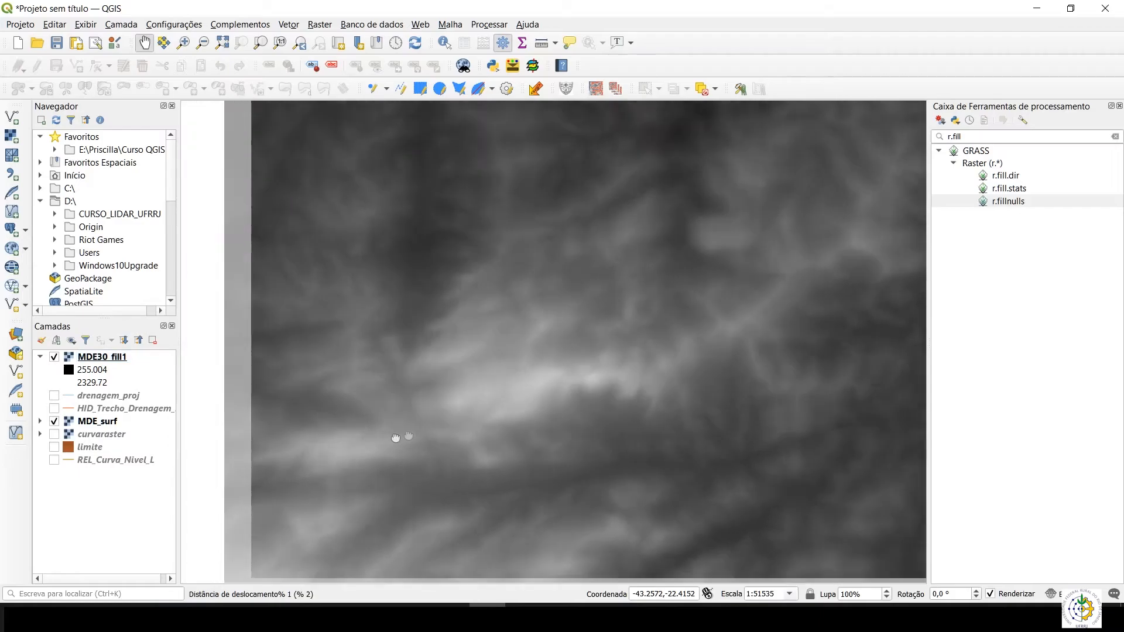
{"action": "left_click", "coordinate": [55, 357]}
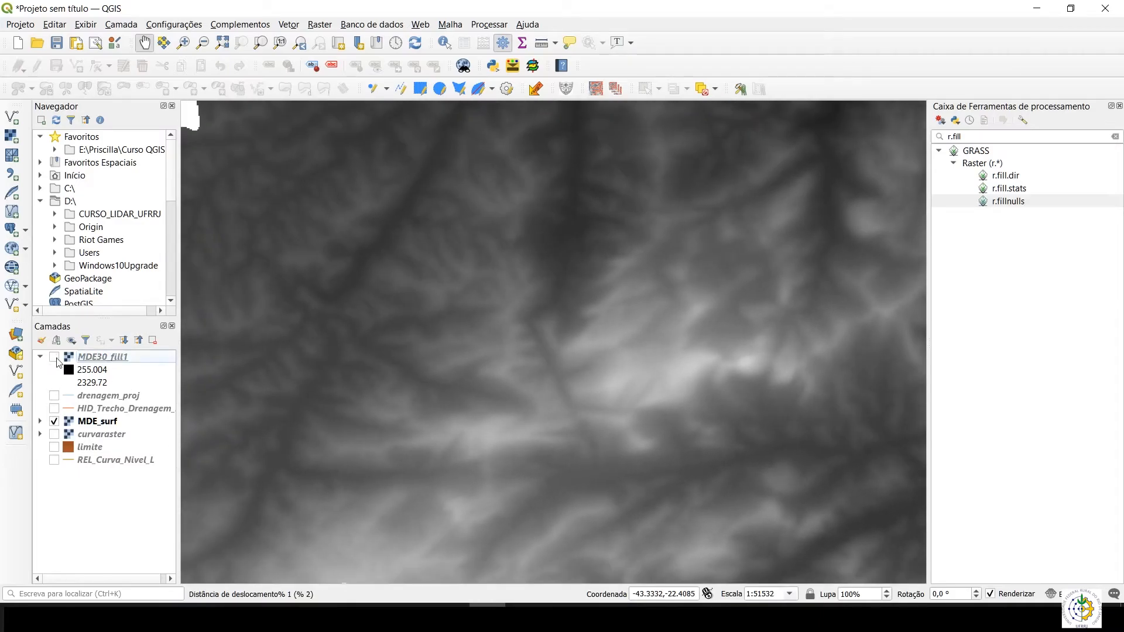
{"action": "left_click", "coordinate": [54, 358]}
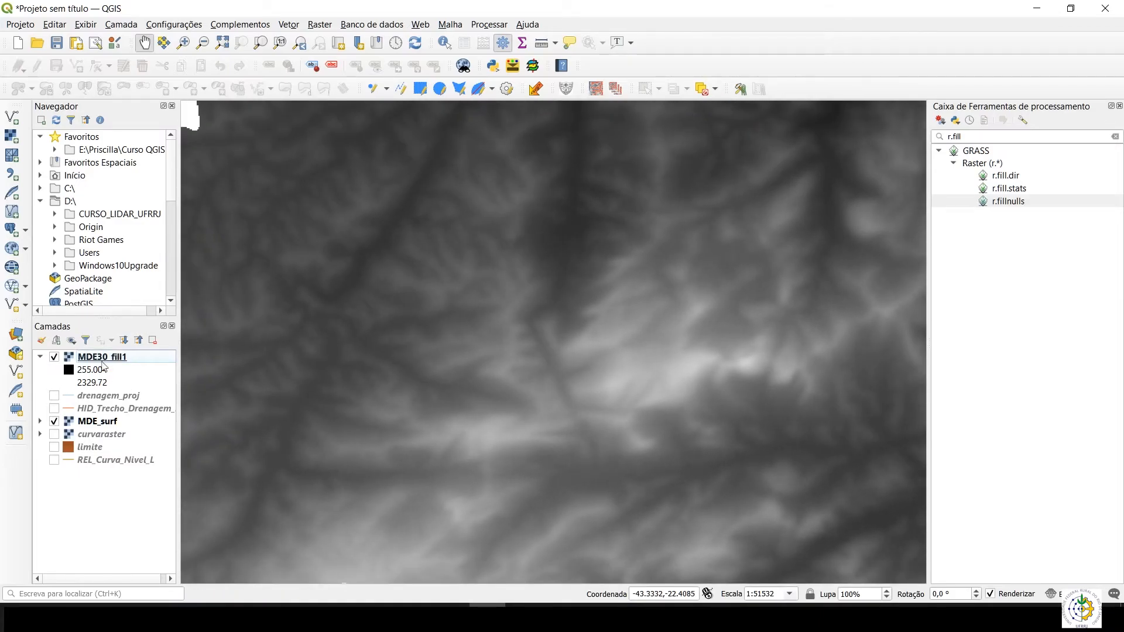
Step: Examine the filled relief of MDE30_fill1 across the whole Piabanha basin
{"action": "scroll", "coordinate": [616, 349], "scroll_direction": "down", "scroll_amount": 2}
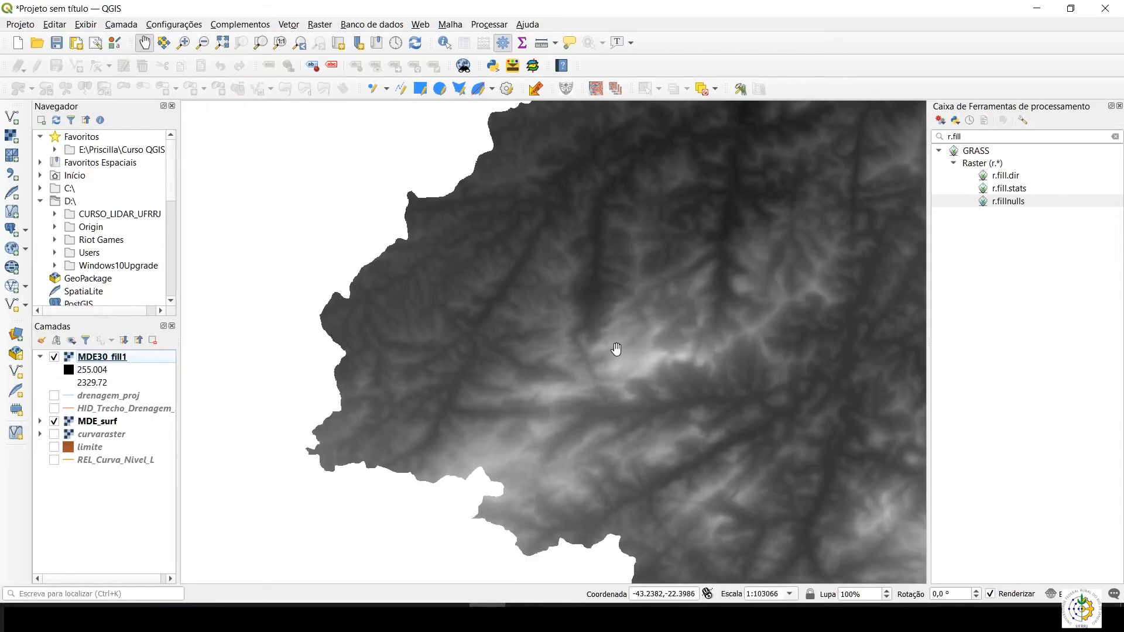
{"action": "scroll", "coordinate": [616, 349], "scroll_direction": "down", "scroll_amount": 1}
{"action": "left_click_drag", "start_coordinate": [712, 352], "coordinate": [540, 403]}
{"action": "left_click_drag", "start_coordinate": [654, 369], "coordinate": [571, 391]}
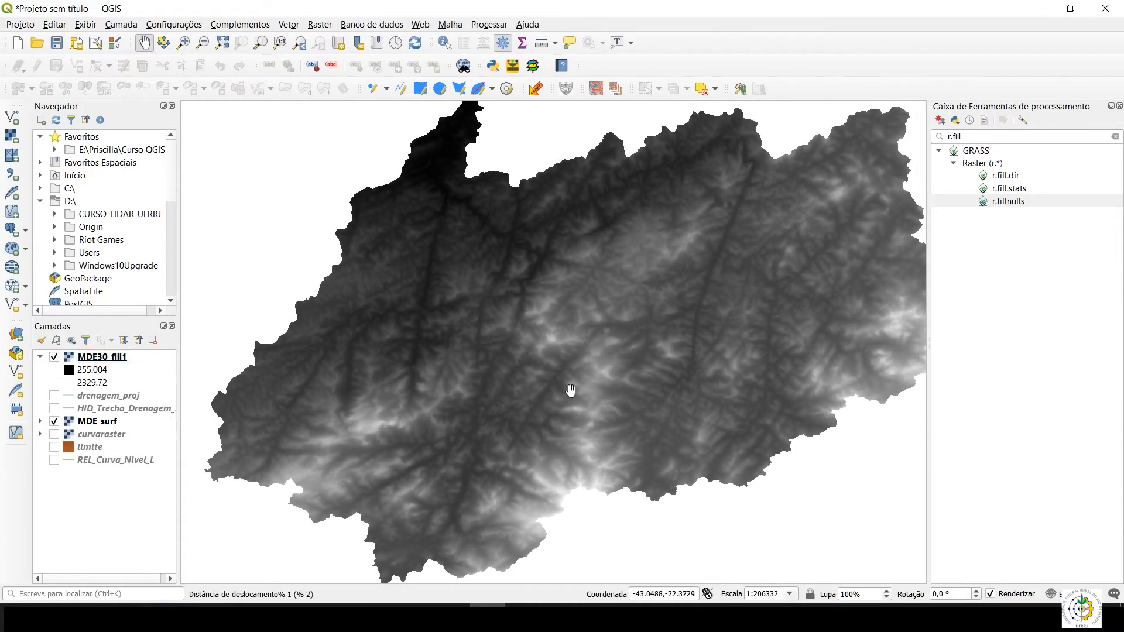
{"action": "scroll", "coordinate": [577, 383], "scroll_direction": "down", "scroll_amount": 1}
{"action": "scroll", "coordinate": [577, 384], "scroll_direction": "up", "scroll_amount": 1}
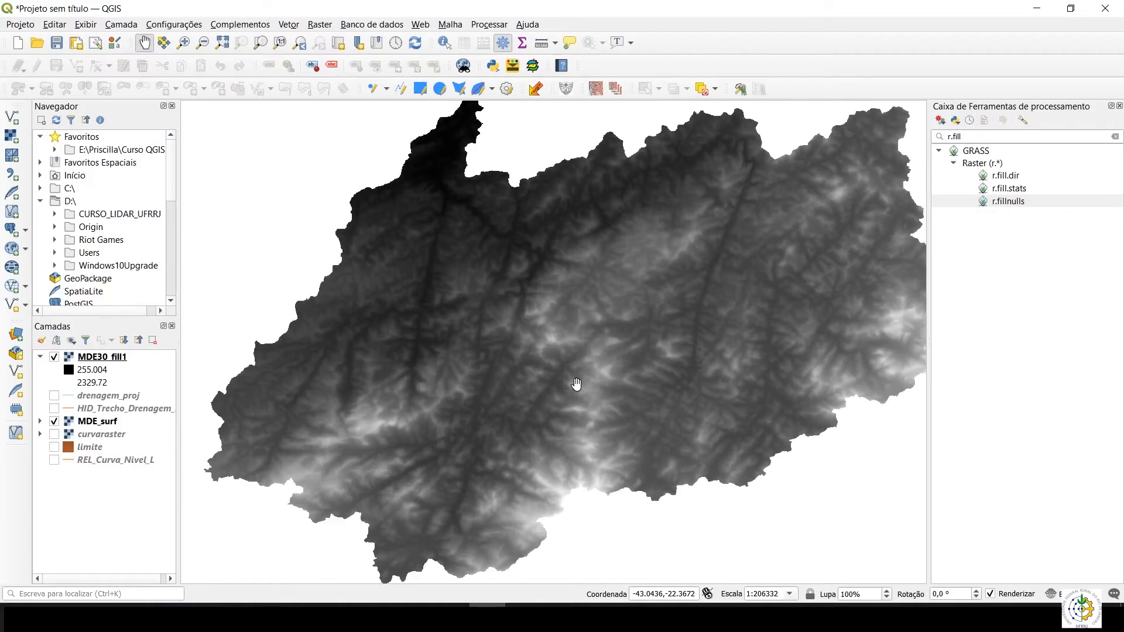
{"action": "left_click_drag", "start_coordinate": [474, 352], "coordinate": [447, 348]}
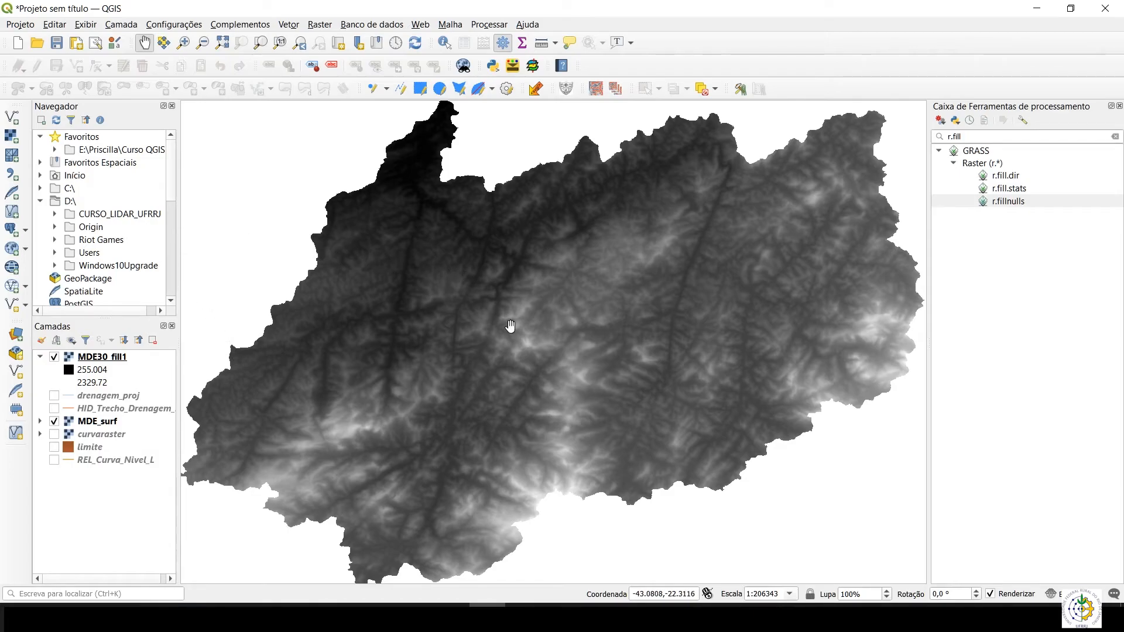
{"action": "left_click_drag", "start_coordinate": [511, 327], "coordinate": [517, 329]}
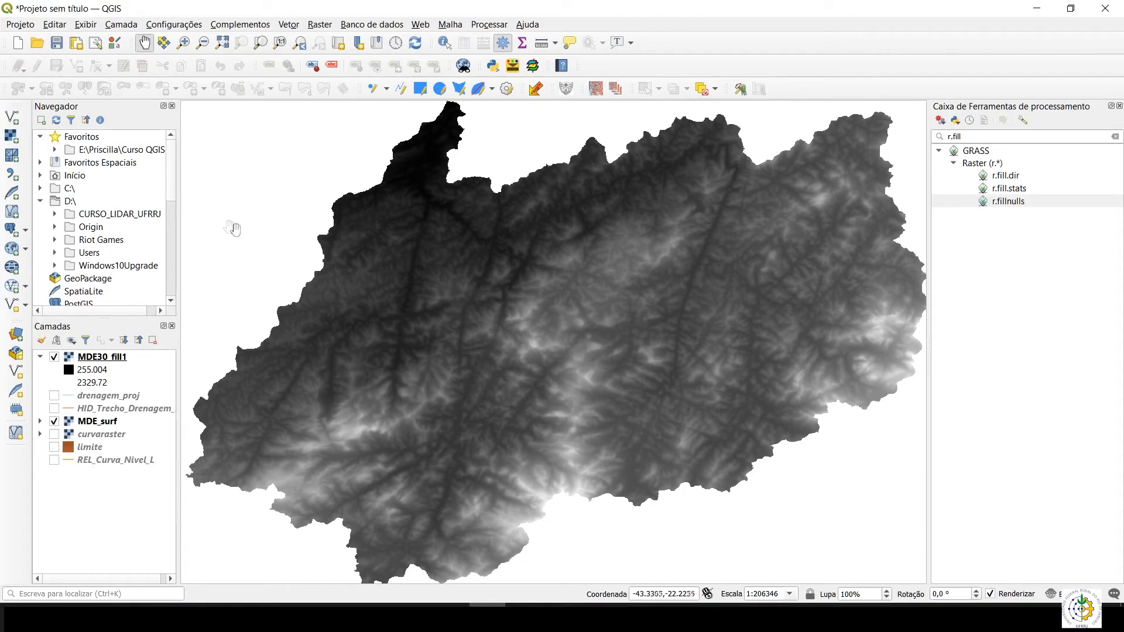
Step: Add the MDE30_fill.tif raster from the Arquivos_prática folder of Prática2 to the project
{"action": "left_click", "coordinate": [12, 134]}
{"action": "left_click", "coordinate": [719, 317]}
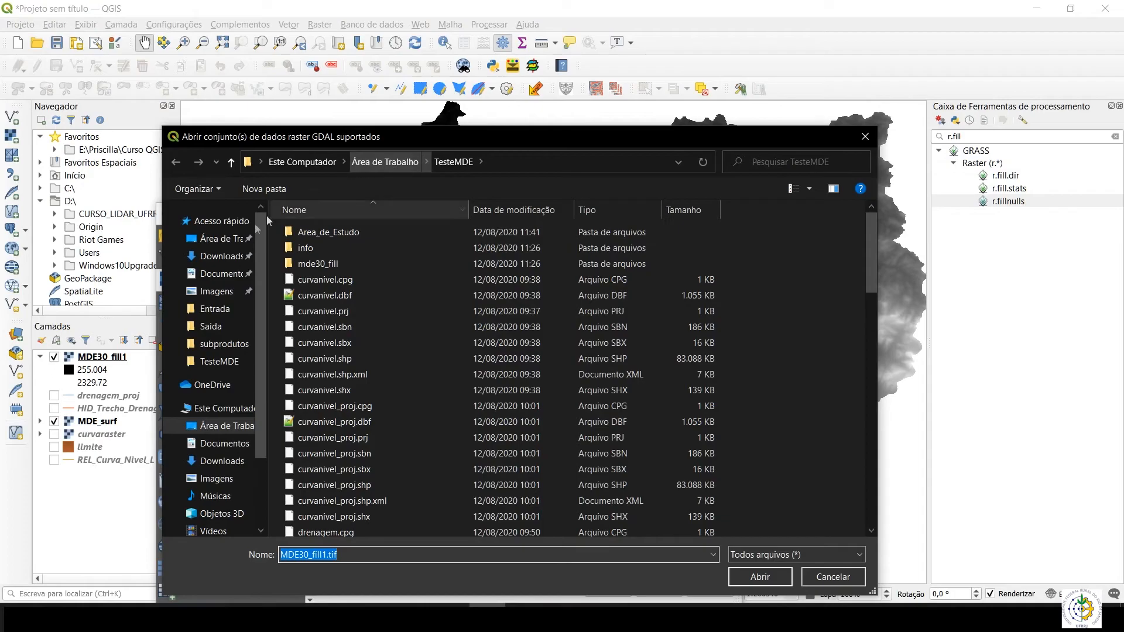
{"action": "mouse_move", "coordinate": [266, 423]}
{"action": "left_mouse_down"}
{"action": "mouse_move", "coordinate": [267, 505]}
{"action": "mouse_move", "coordinate": [269, 391]}
{"action": "mouse_move", "coordinate": [268, 417]}
{"action": "left_mouse_up"}
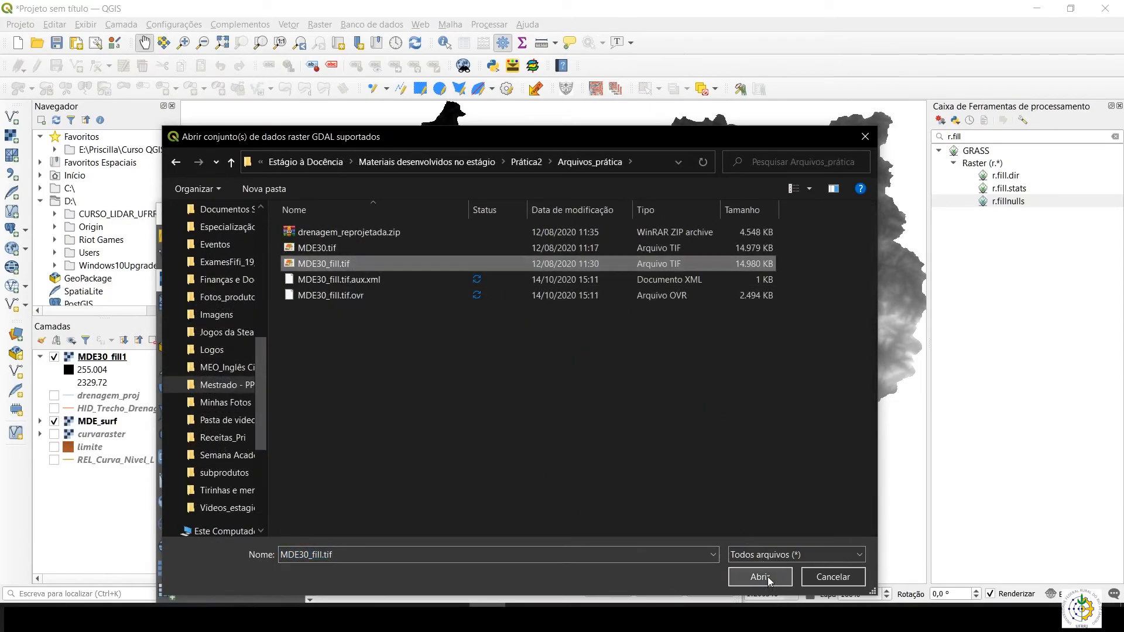
{"action": "left_click", "coordinate": [761, 578]}
{"action": "left_click", "coordinate": [670, 593]}
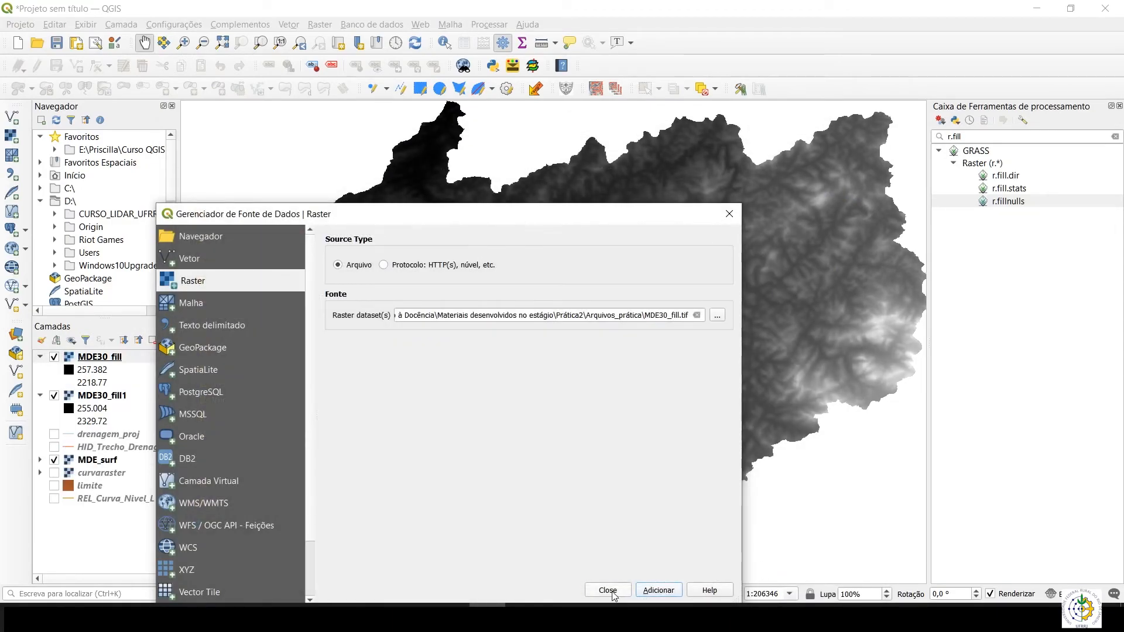
{"action": "left_click", "coordinate": [612, 593]}
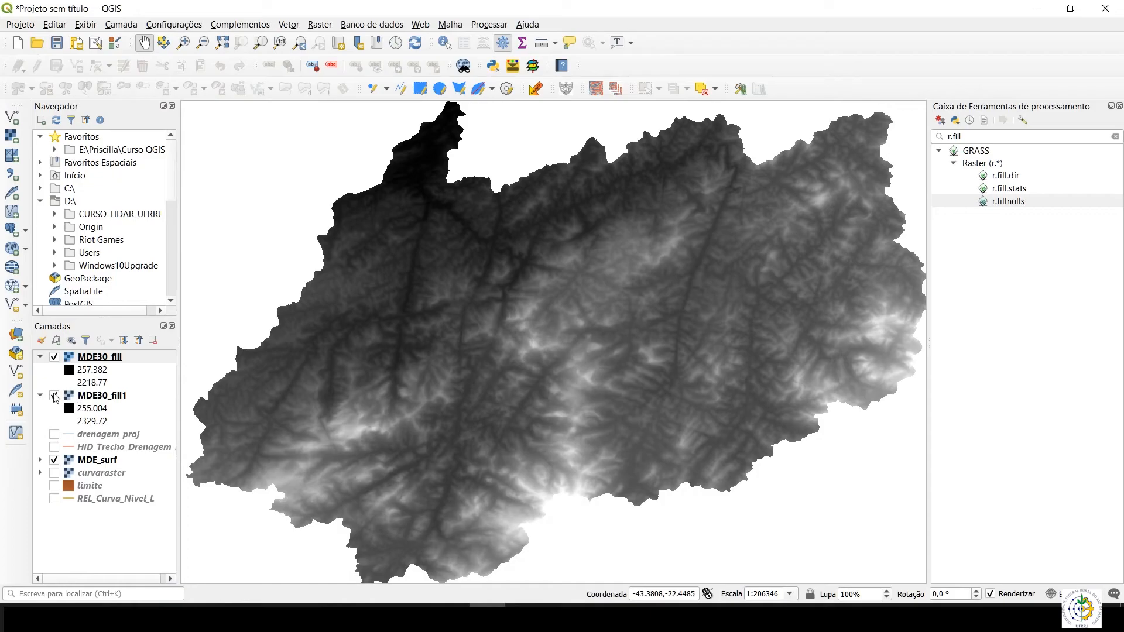
Step: Hide MDE30_fill1 and switch MDE_surf off and on repeatedly to compare it with MDE30_fill
{"action": "left_click", "coordinate": [54, 397]}
{"action": "left_click", "coordinate": [55, 461]}
{"action": "left_click", "coordinate": [55, 461]}
{"action": "left_click", "coordinate": [55, 461]}
{"action": "left_click", "coordinate": [55, 461]}
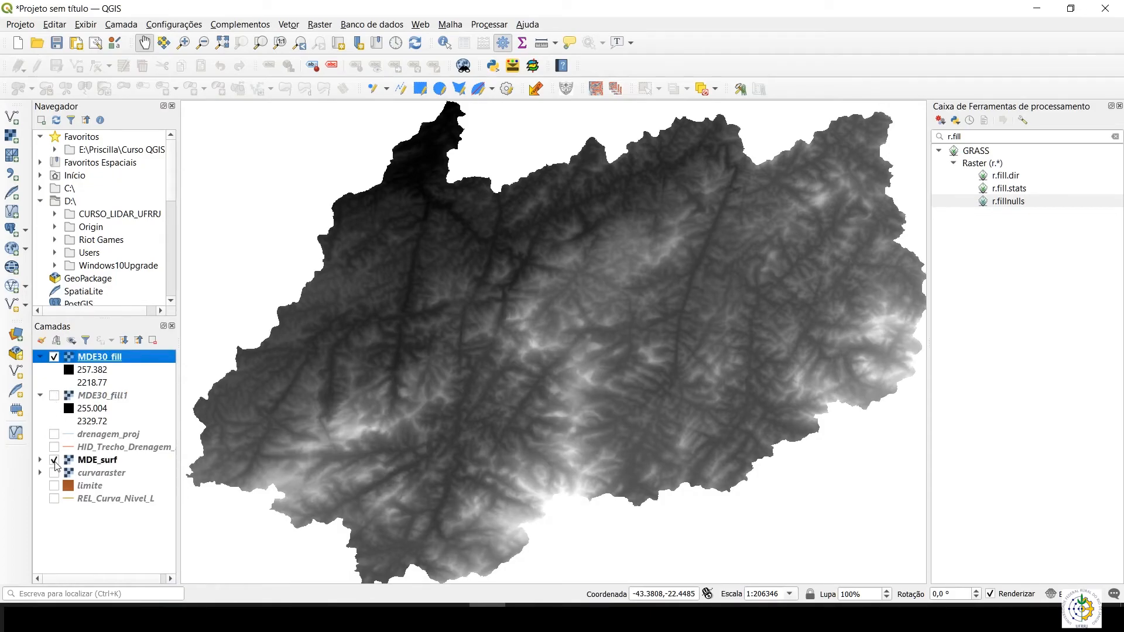
Step: Remove the MDE30_fill1 layer from the project and select MDE30_fill
{"action": "left_click", "coordinate": [86, 398]}
{"action": "right_click", "coordinate": [87, 398]}
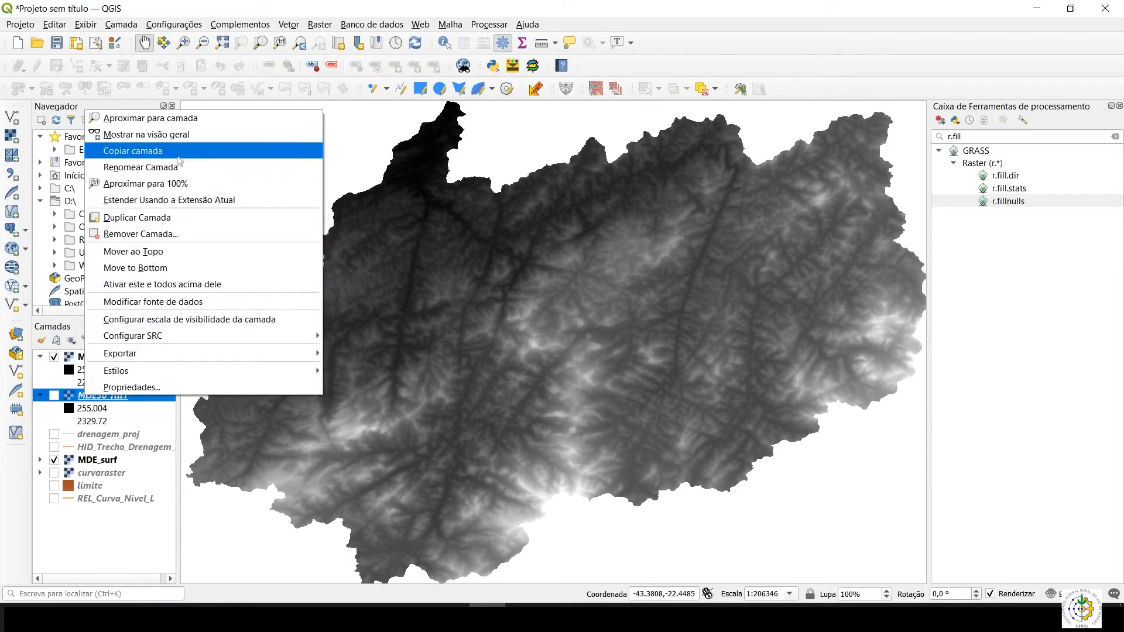
{"action": "left_click", "coordinate": [54, 398]}
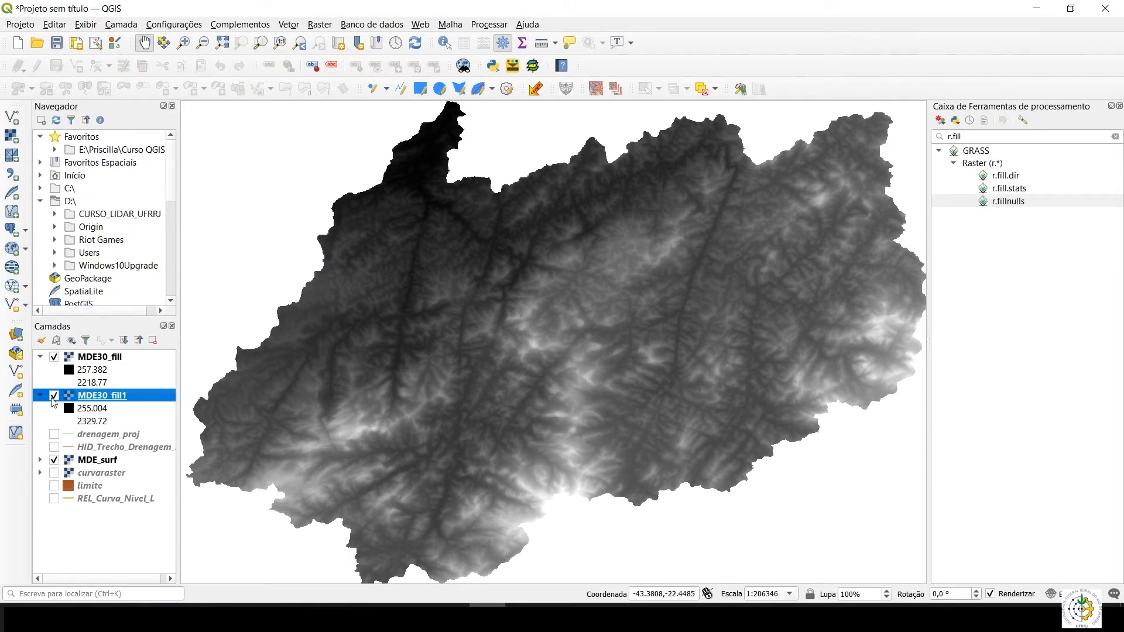
{"action": "right_click", "coordinate": [86, 398]}
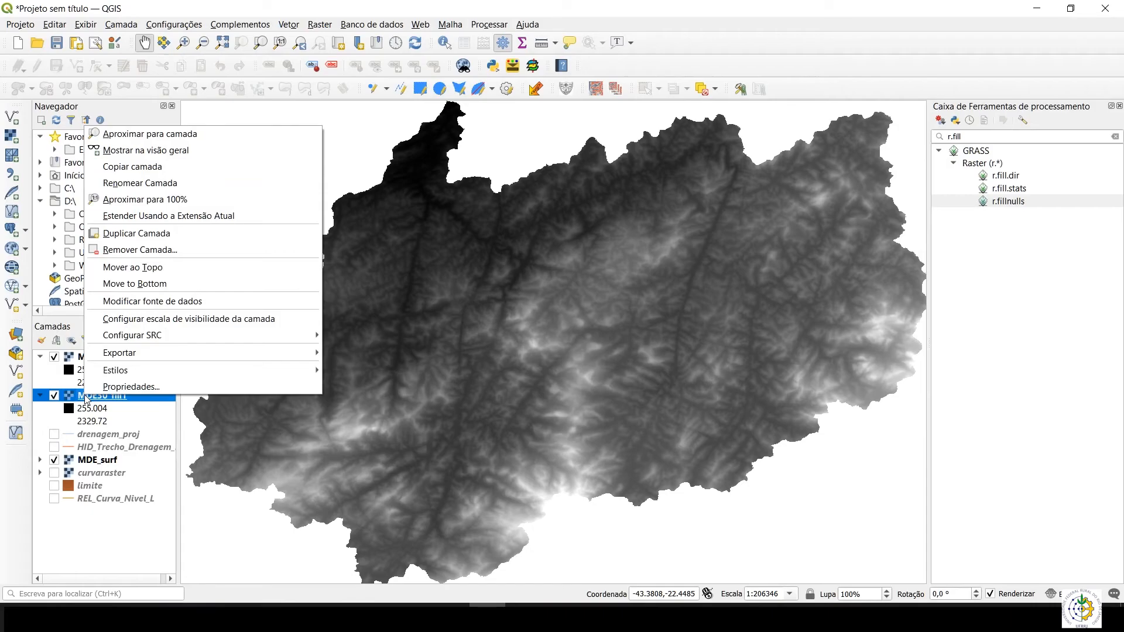
{"action": "left_click", "coordinate": [77, 400]}
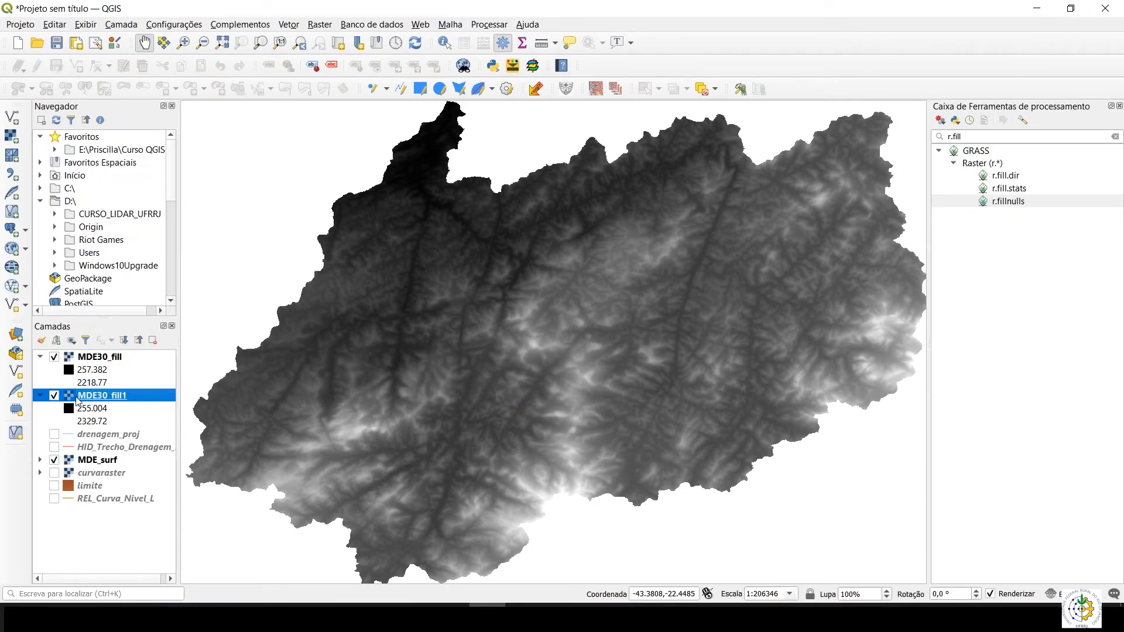
{"action": "left_click", "coordinate": [153, 340]}
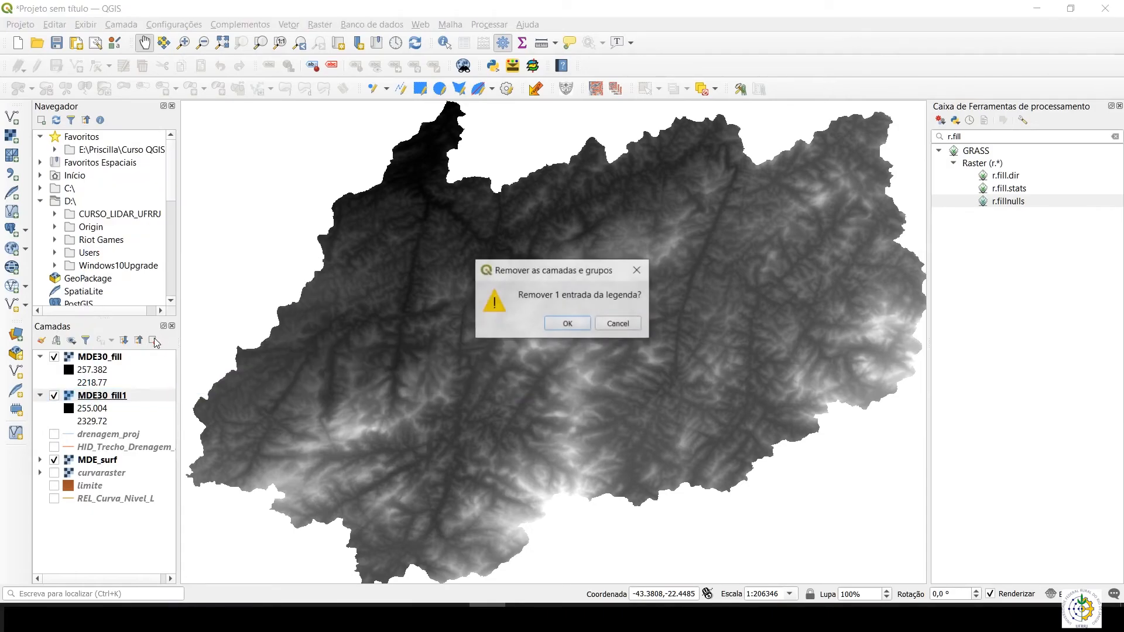
{"action": "left_click", "coordinate": [584, 322]}
{"action": "left_click", "coordinate": [130, 362]}
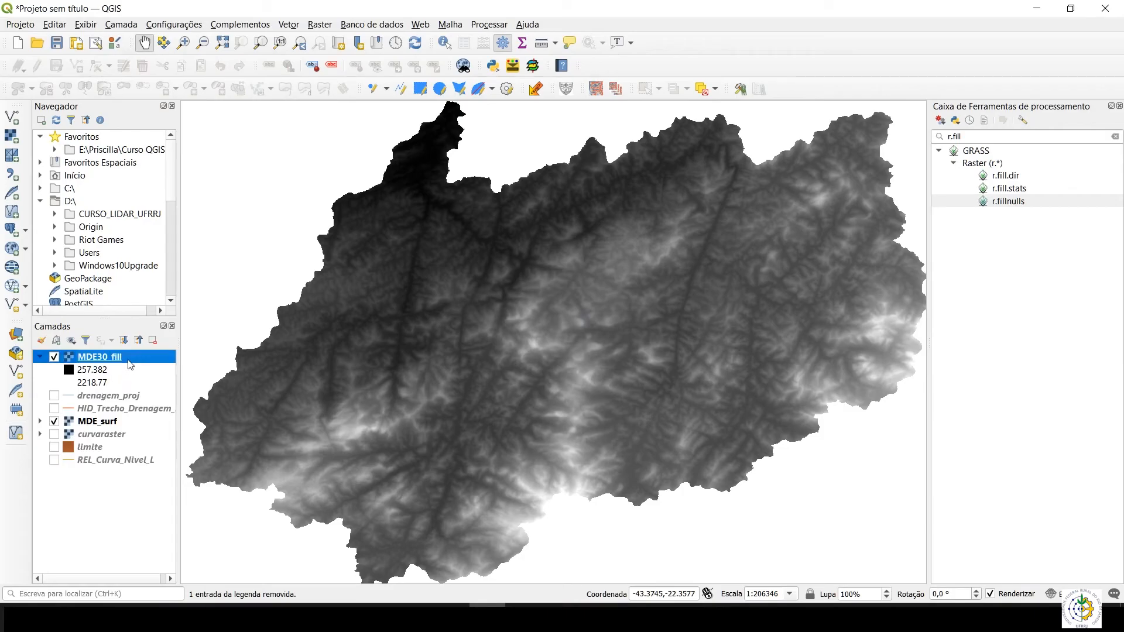
Step: Examine the MDE30_fill relief across the basin and expand the MDE_surf legend to compare both elevation ranges
{"action": "left_click", "coordinate": [138, 536]}
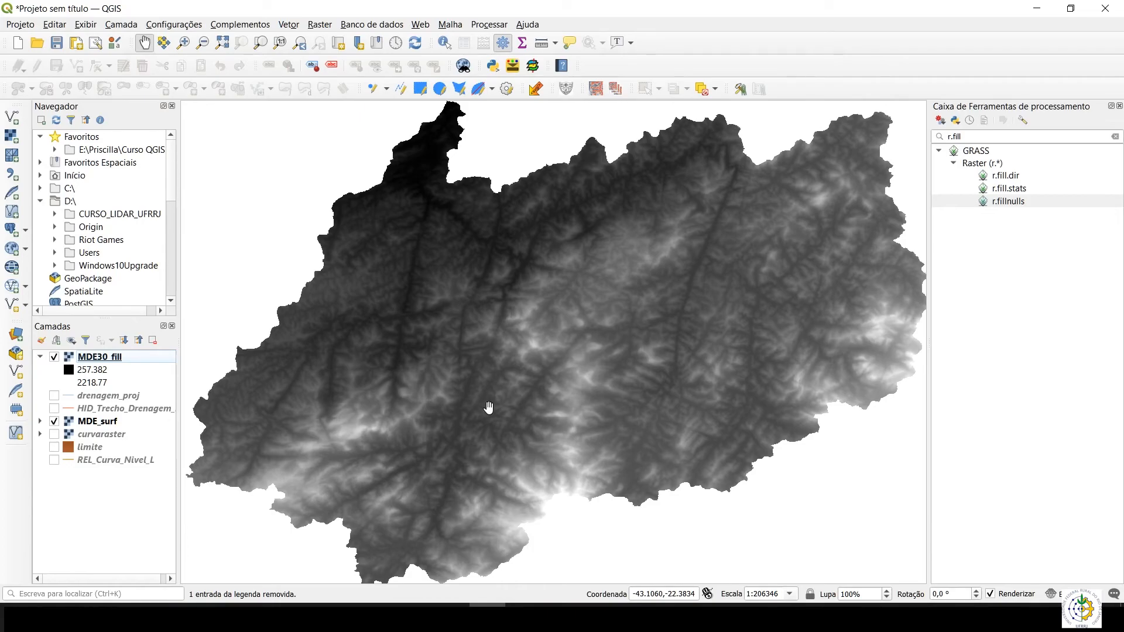
{"action": "mouse_move", "coordinate": [518, 414]}
{"action": "left_mouse_down"}
{"action": "mouse_move", "coordinate": [511, 407]}
{"action": "mouse_move", "coordinate": [518, 417]}
{"action": "left_mouse_up"}
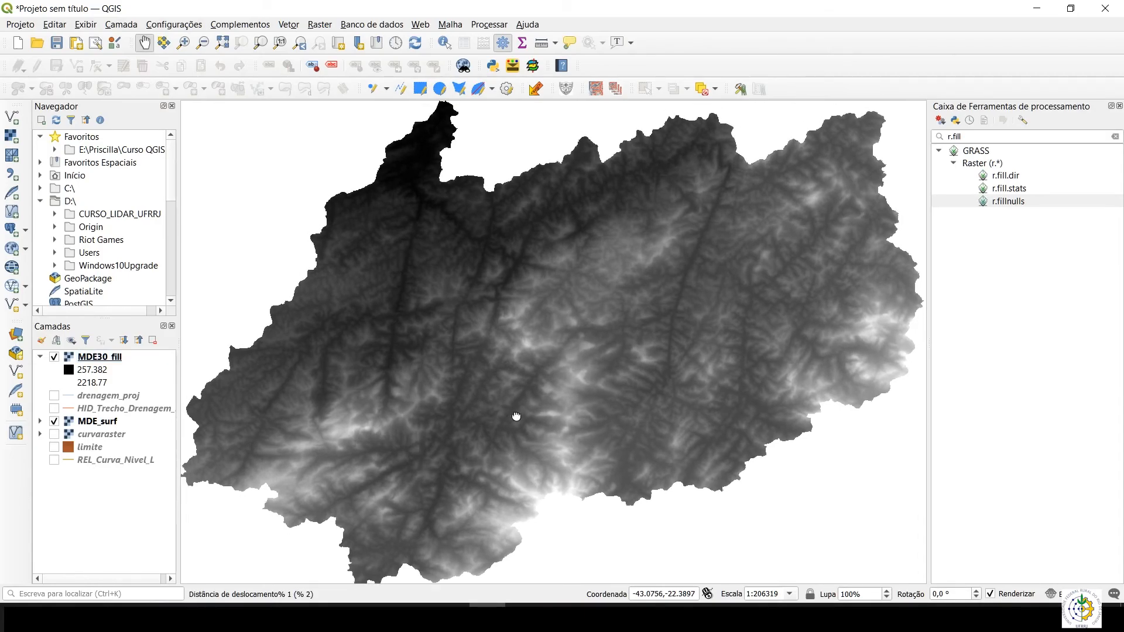
{"action": "scroll", "coordinate": [518, 417], "scroll_direction": "down", "scroll_amount": 1}
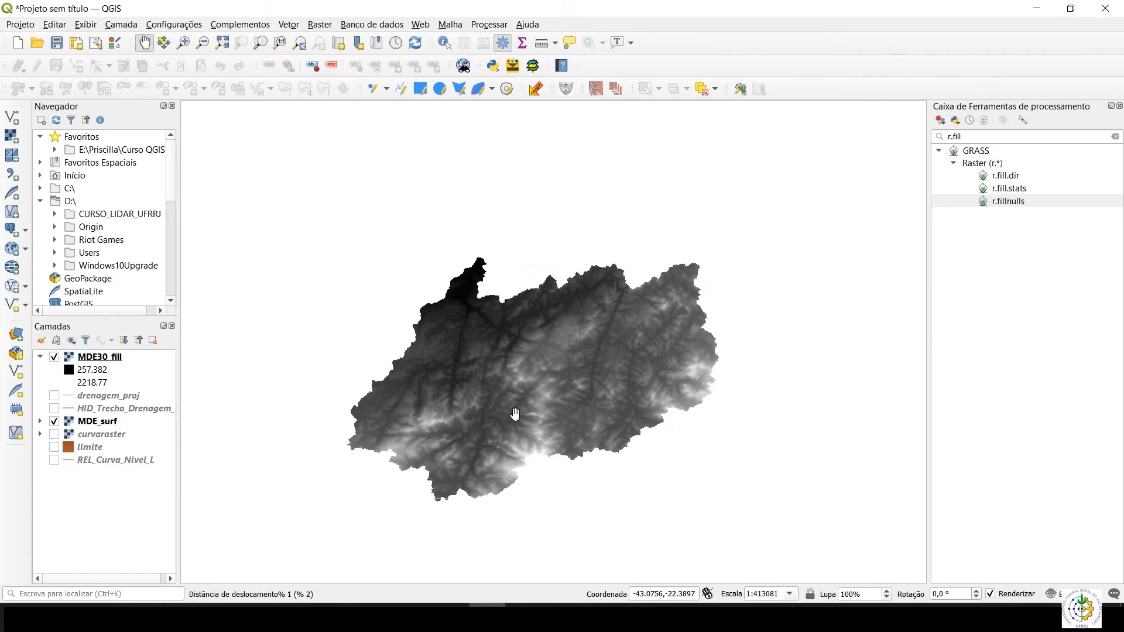
{"action": "scroll", "coordinate": [508, 418], "scroll_direction": "up", "scroll_amount": 1}
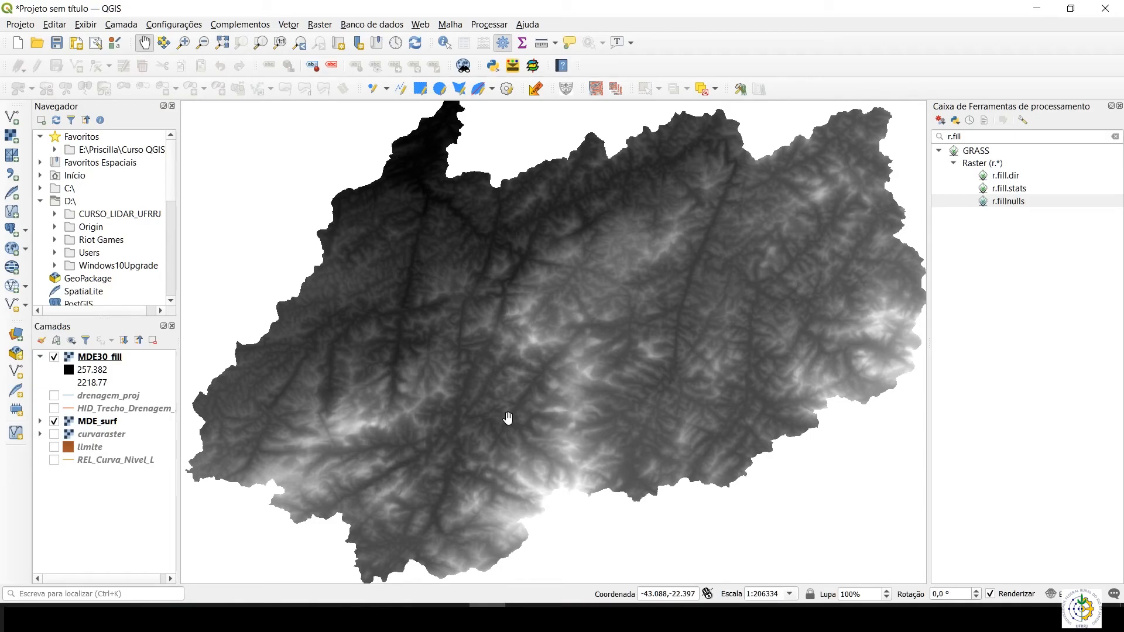
{"action": "mouse_move", "coordinate": [515, 414]}
{"action": "left_mouse_down"}
{"action": "mouse_move", "coordinate": [515, 434]}
{"action": "mouse_move", "coordinate": [522, 416]}
{"action": "left_mouse_up"}
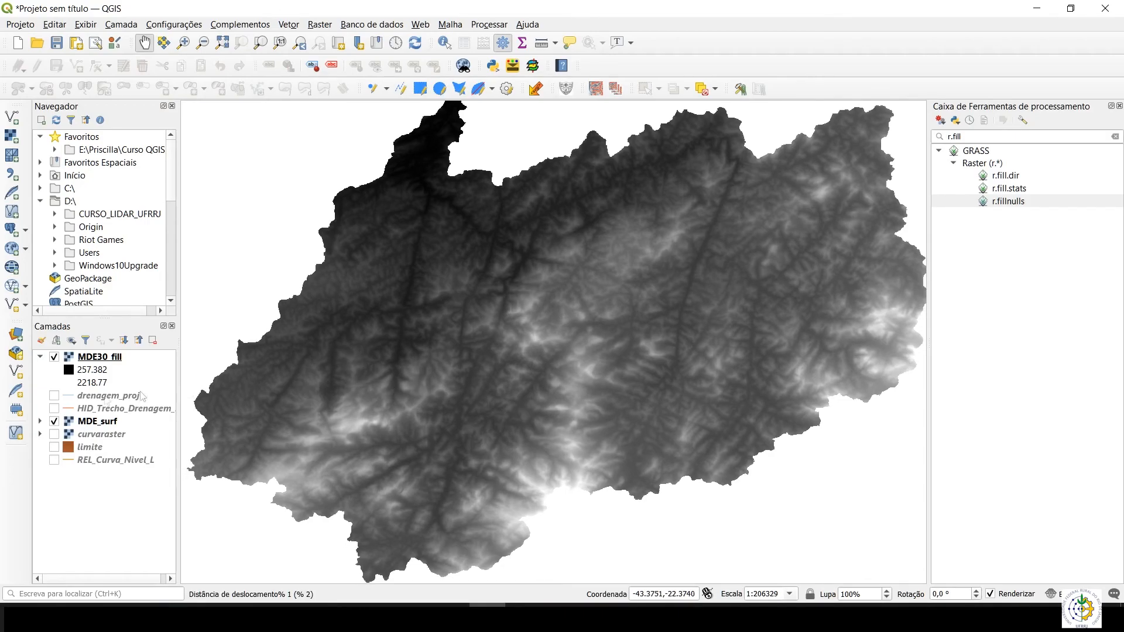
{"action": "left_click", "coordinate": [40, 421]}
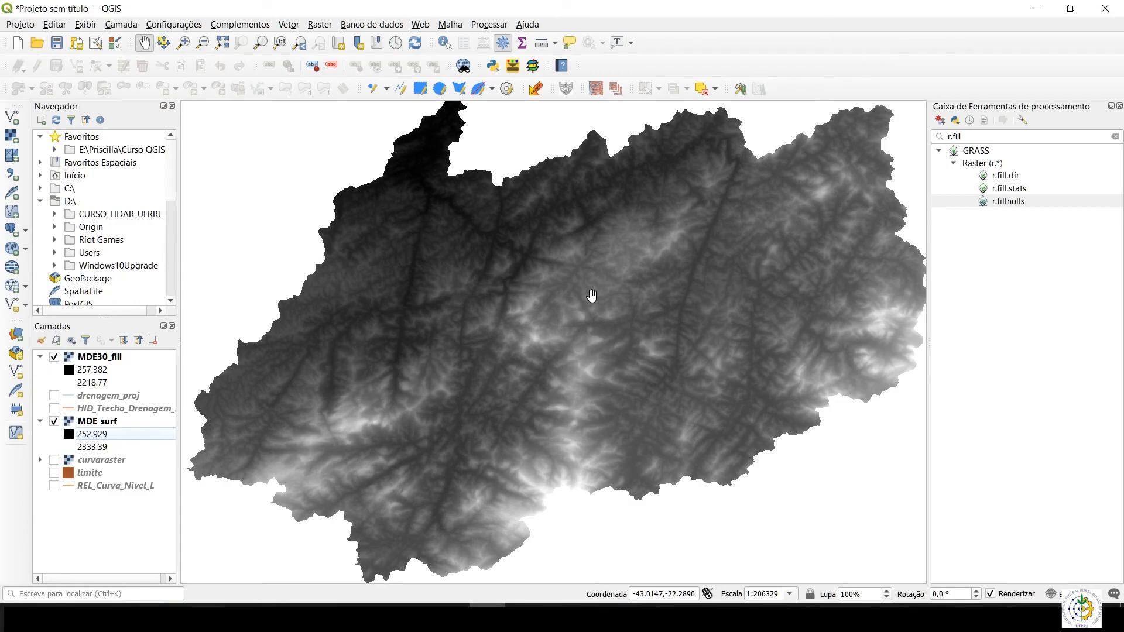
{"action": "mouse_move", "coordinate": [592, 295]}
{"action": "left_mouse_down"}
{"action": "mouse_move", "coordinate": [582, 303]}
{"action": "mouse_move", "coordinate": [591, 309]}
{"action": "mouse_move", "coordinate": [591, 298]}
{"action": "left_mouse_up"}
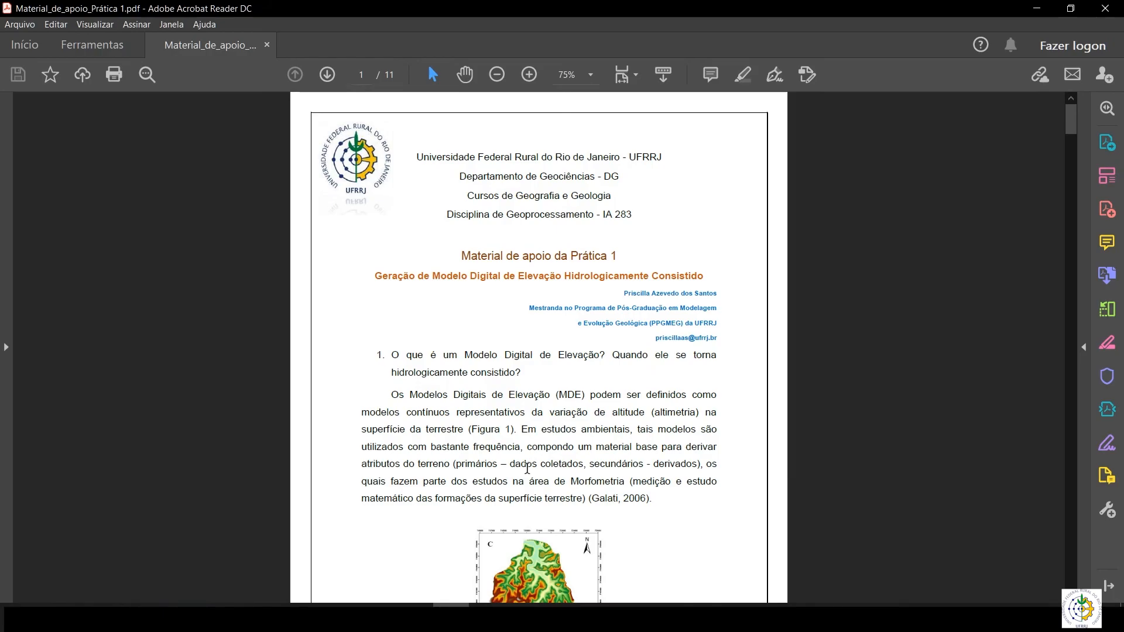
Step: Switch from the Prática 1 support material PDF back to the basin map in QGIS
{"action": "left_click", "coordinate": [488, 618]}
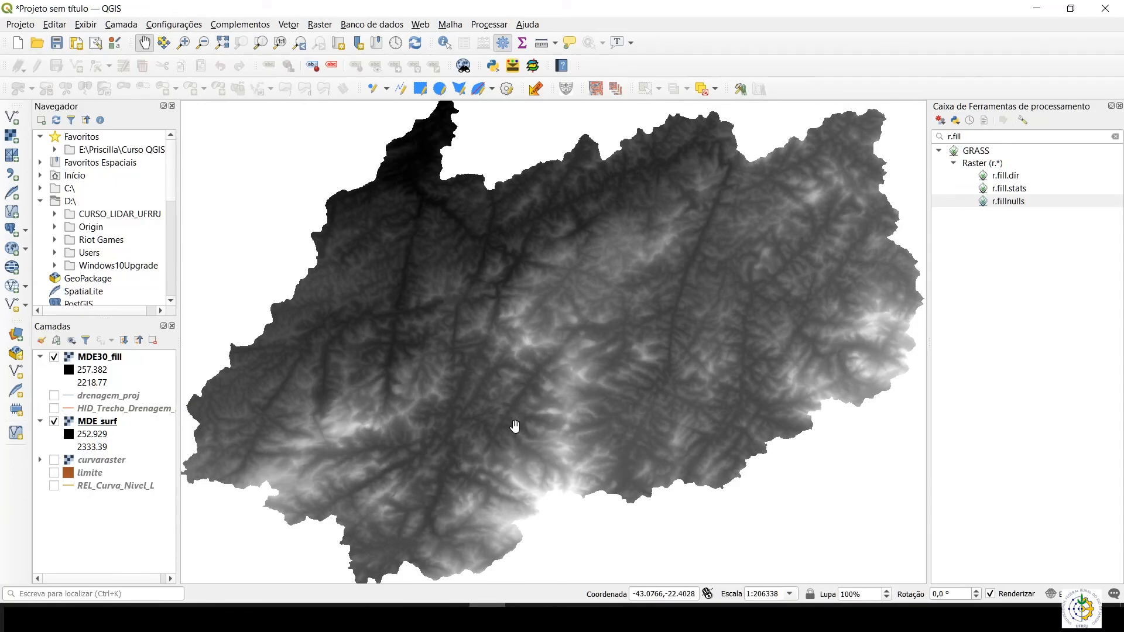
{"action": "left_click_drag", "start_coordinate": [516, 428], "coordinate": [515, 431]}
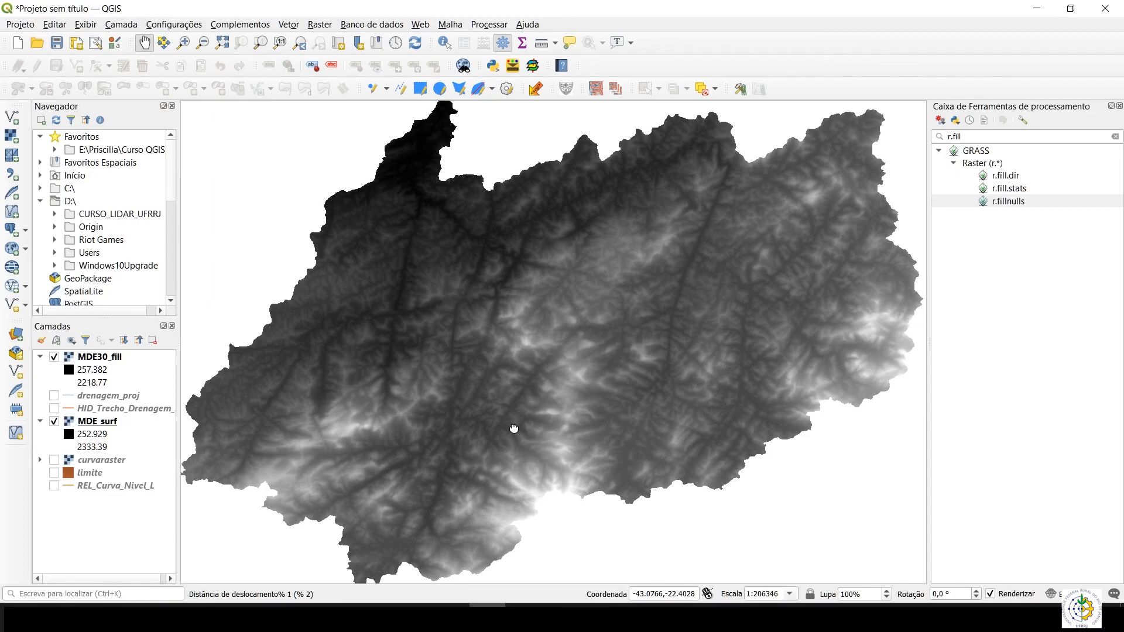